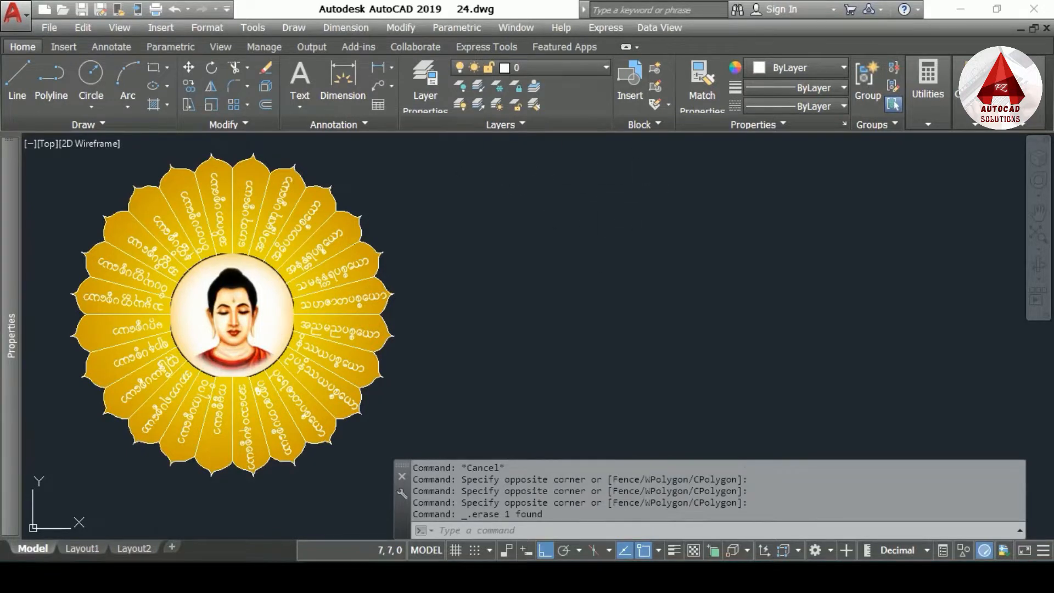
left_click(294, 27)
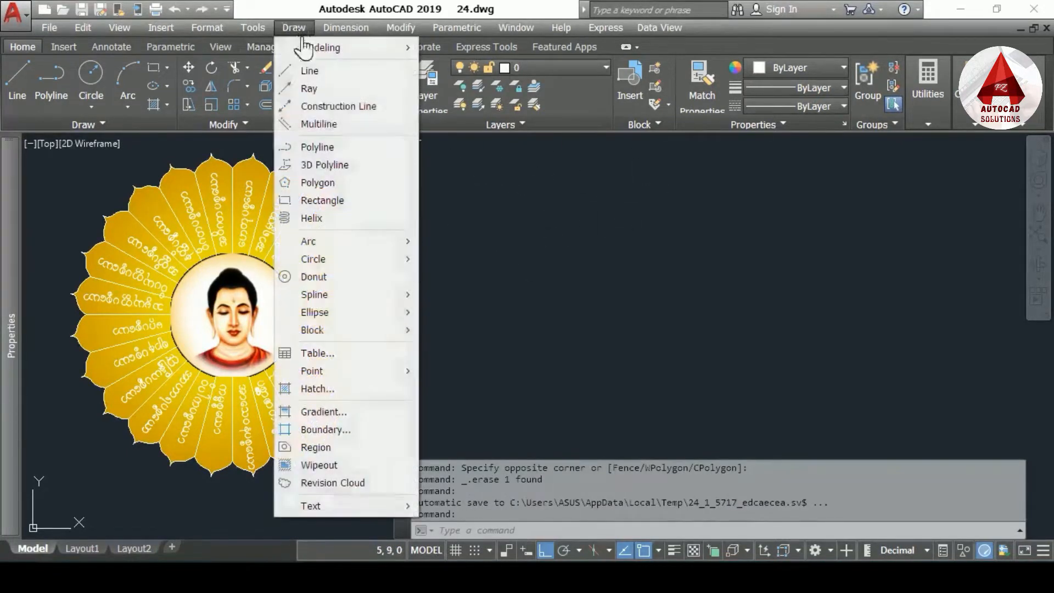
left_click(494, 216)
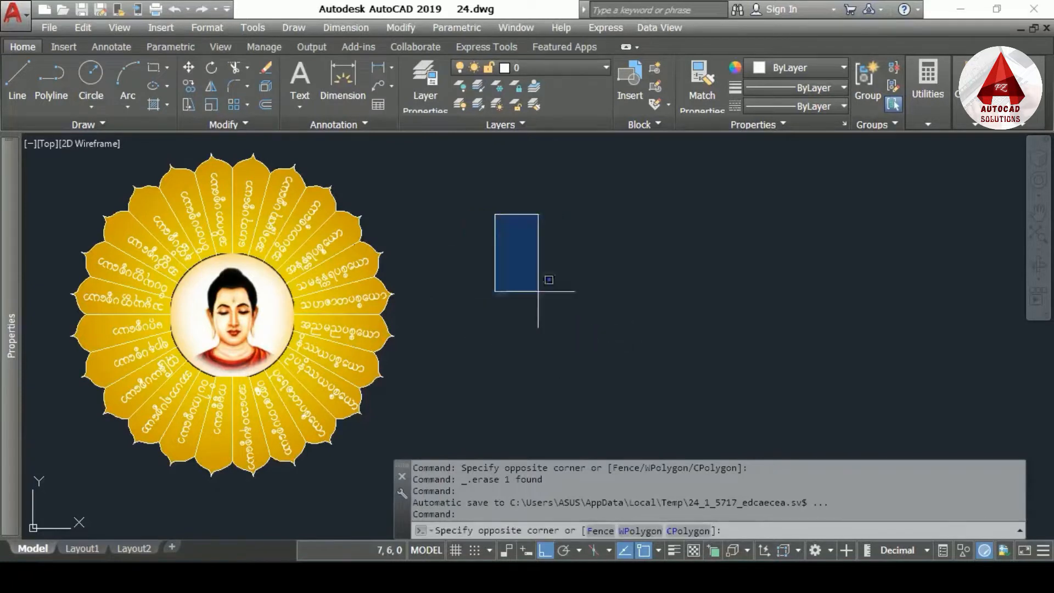
left_click(579, 328)
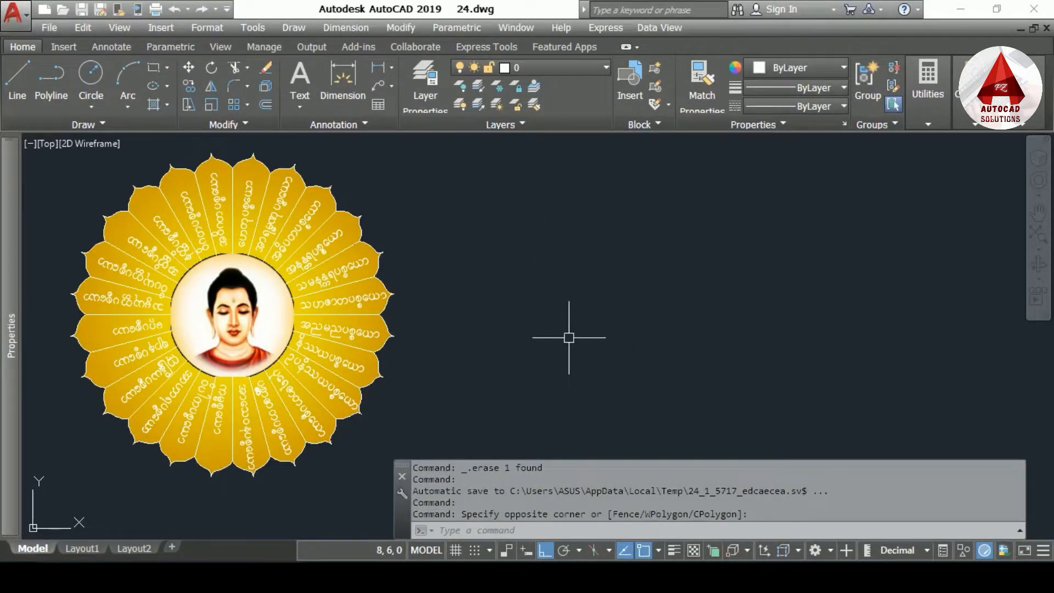
- Draw a vertical line 2 units long, going upward, in the empty area beside the finished lotus design
type("L")
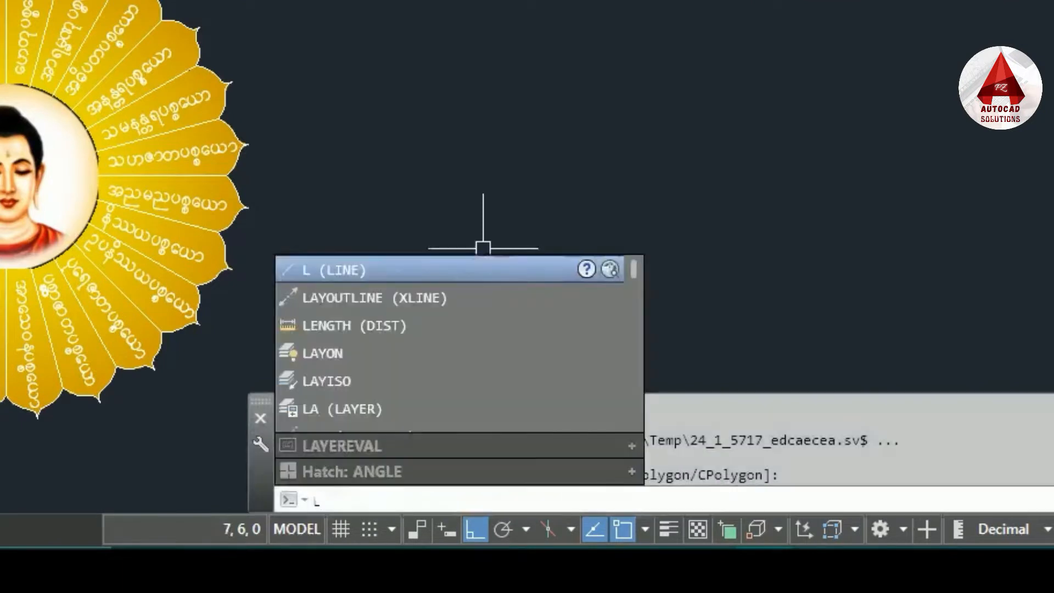
key("Return")
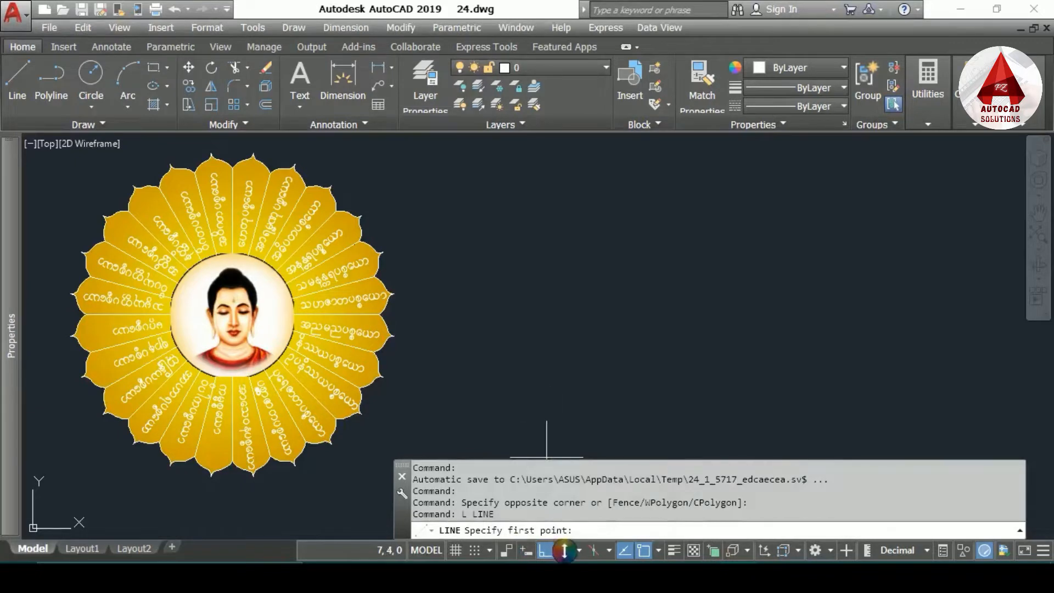
left_click(589, 322)
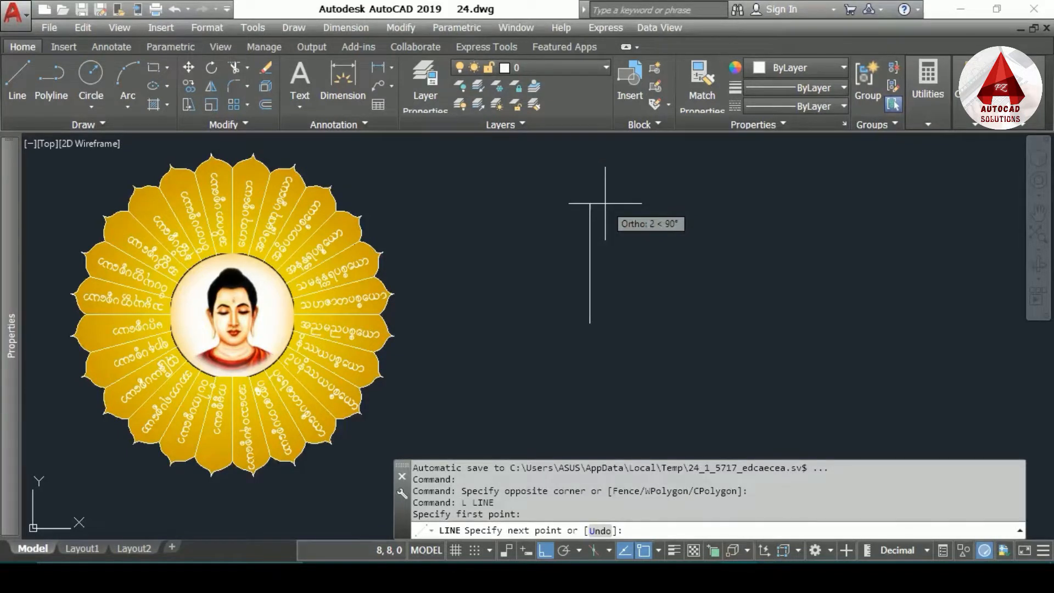
key("Return")
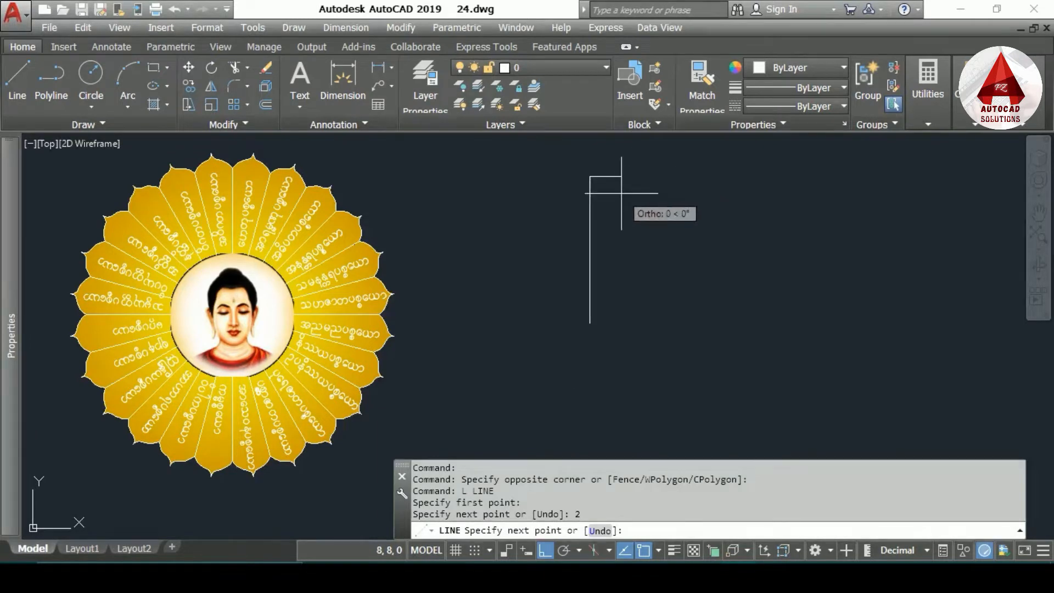
key("Escape")
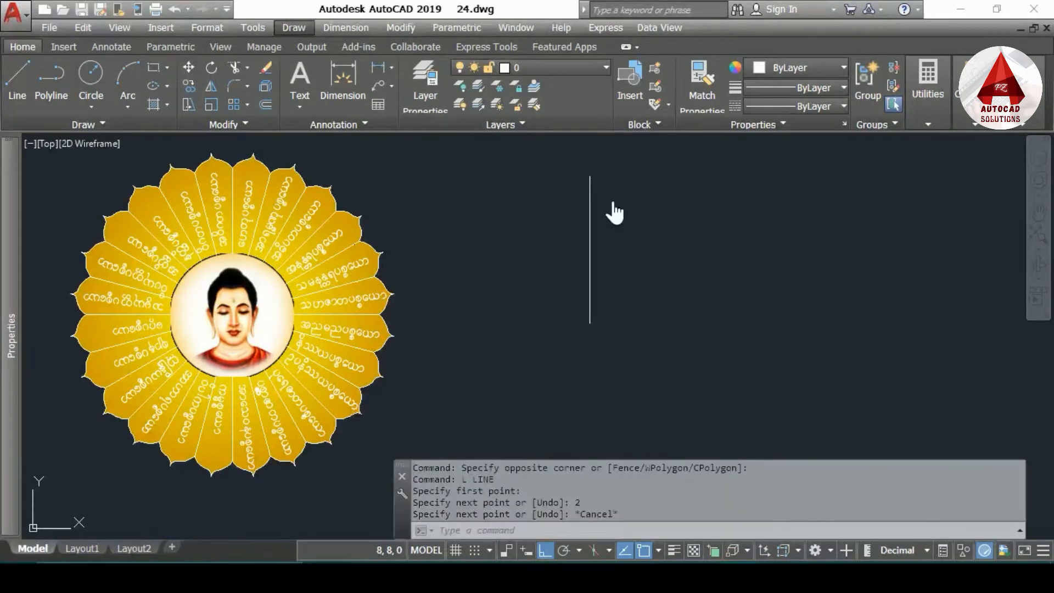
- Check the vertical line's length and angle in its geometry properties
left_click(631, 198)
left_click(666, 306)
left_click(685, 221)
left_click(529, 319)
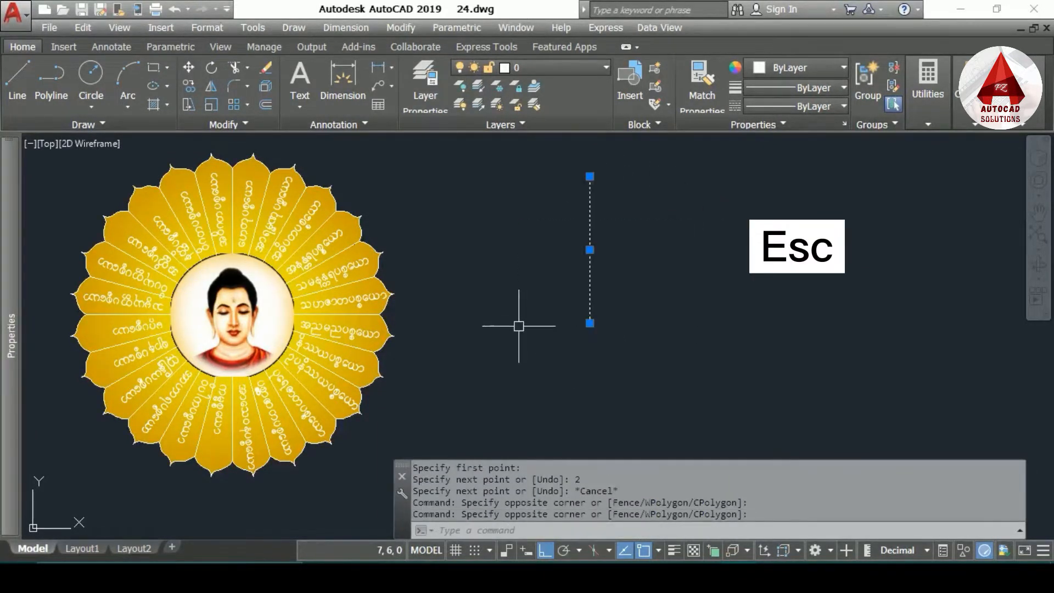
mouse_move(10, 287)
scroll(141, 478, "down", 4)
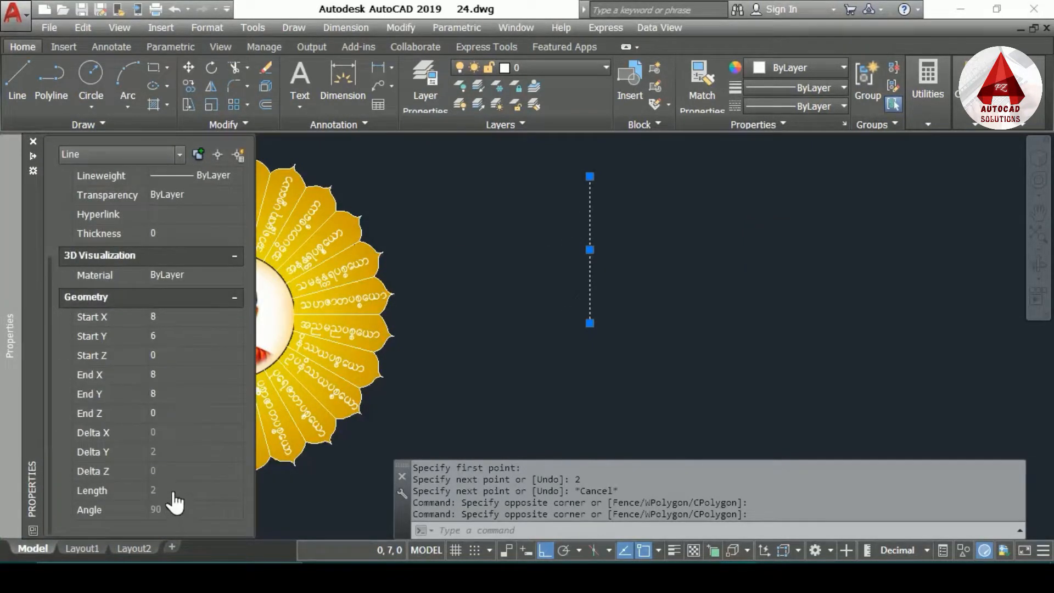
key("Escape")
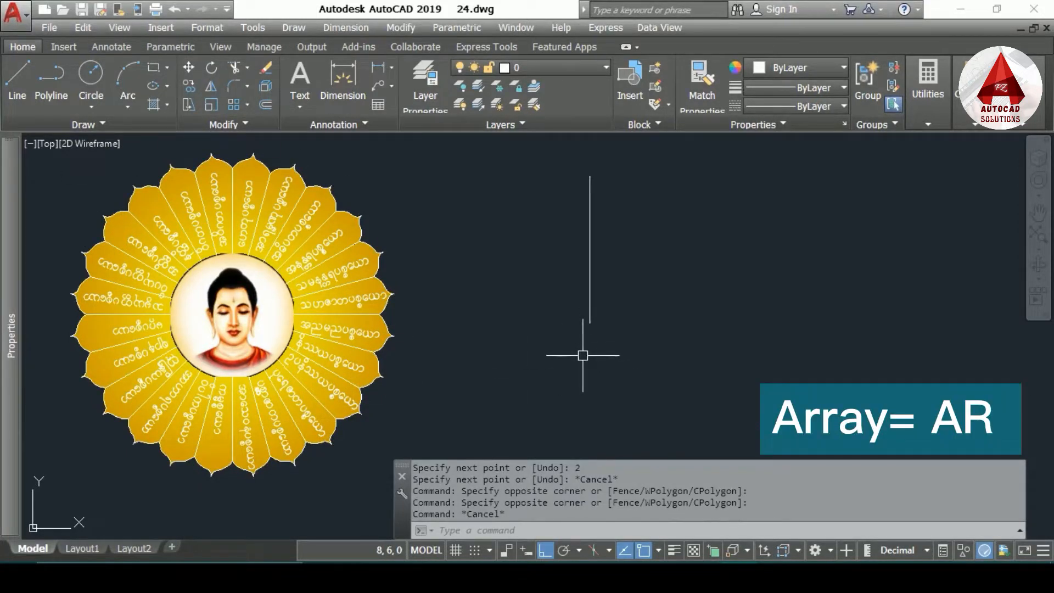
- Create a polar array of the vertical line centred on its lower endpoint
type("ar")
key("Return")
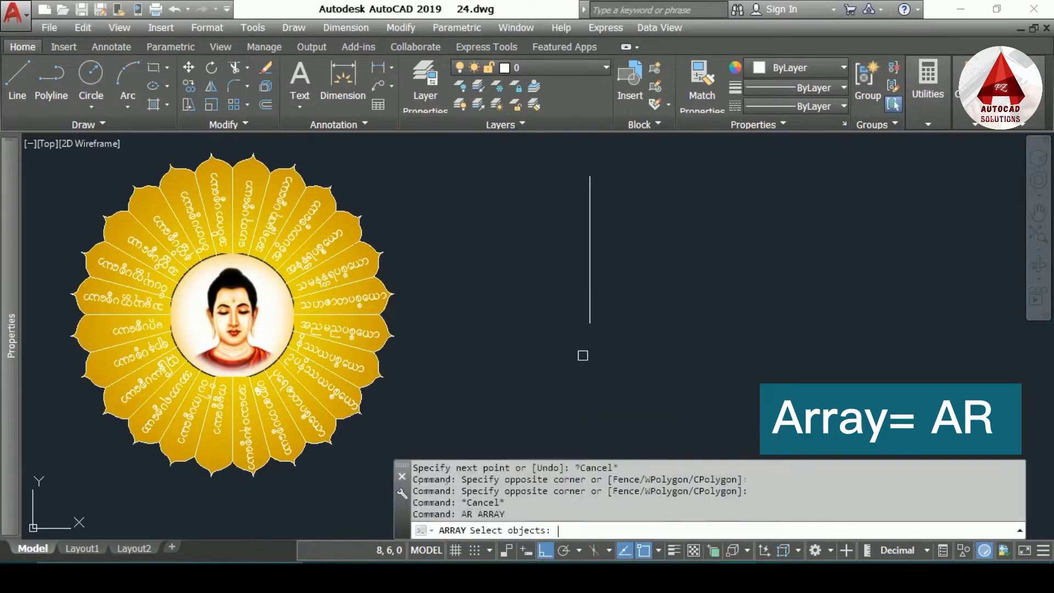
left_click(612, 320)
left_click(566, 298)
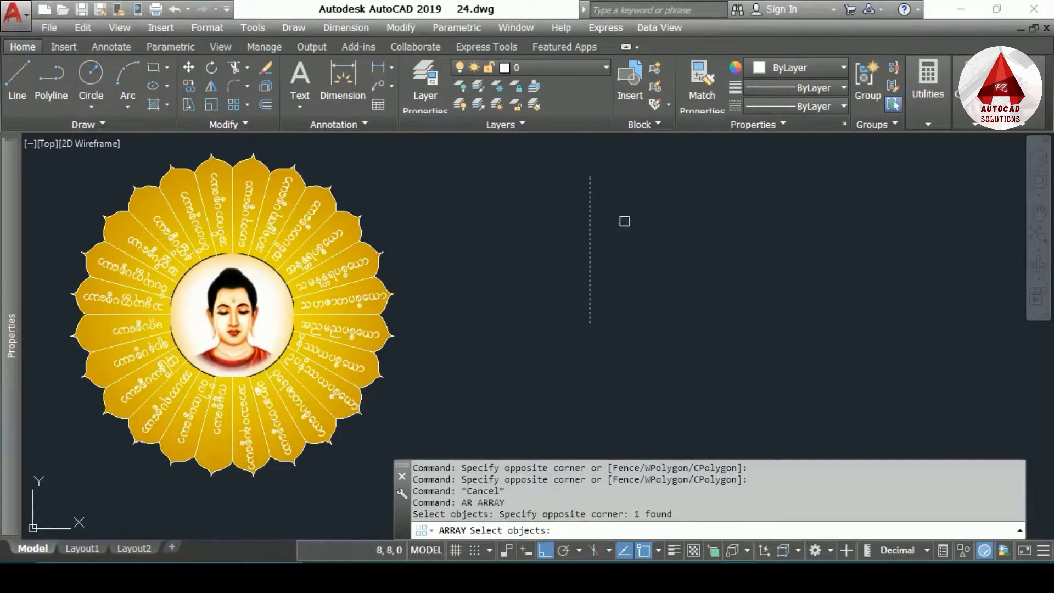
key("Return")
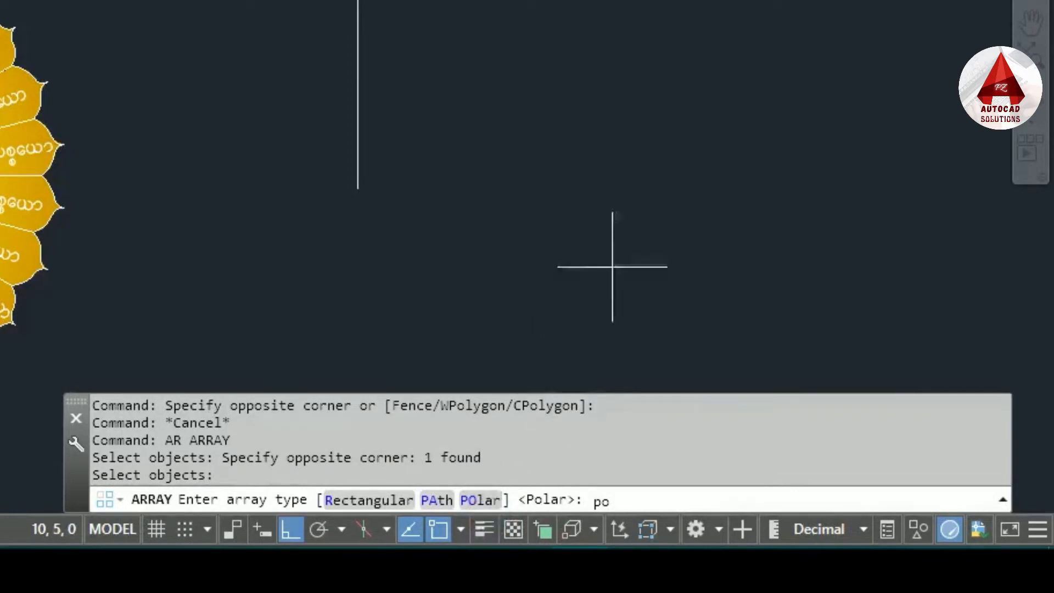
key("Return")
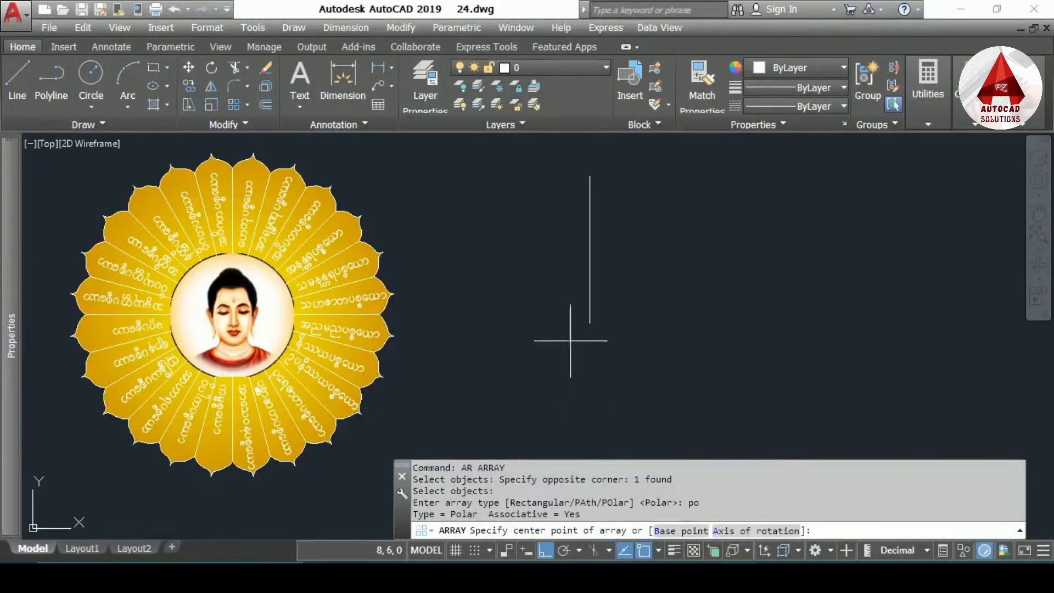
left_click(590, 323)
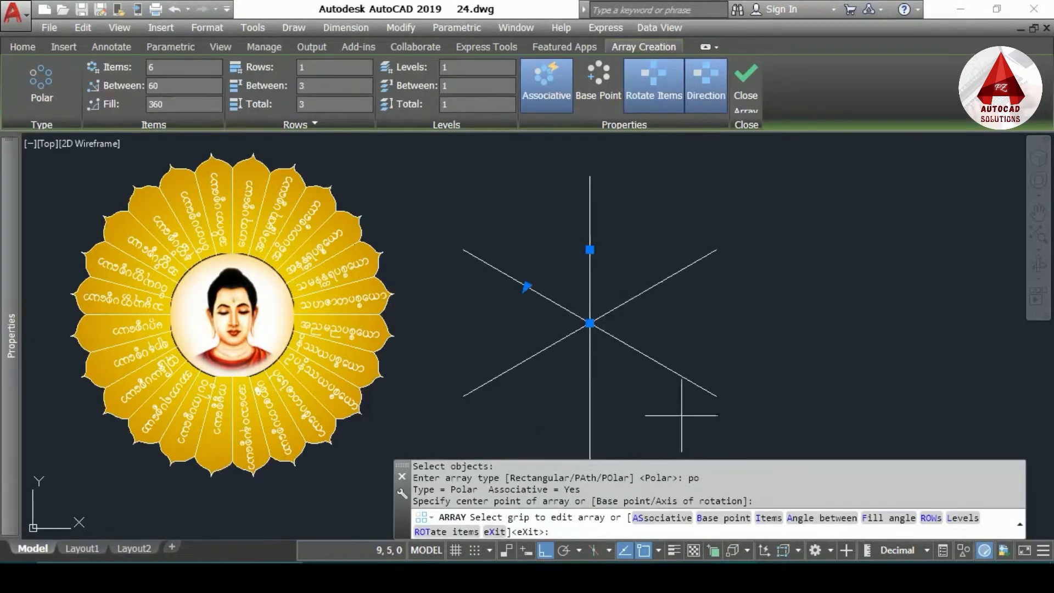
- Set the polar array to 24 items and finish it
middle_click_drag(682, 408, 676, 395)
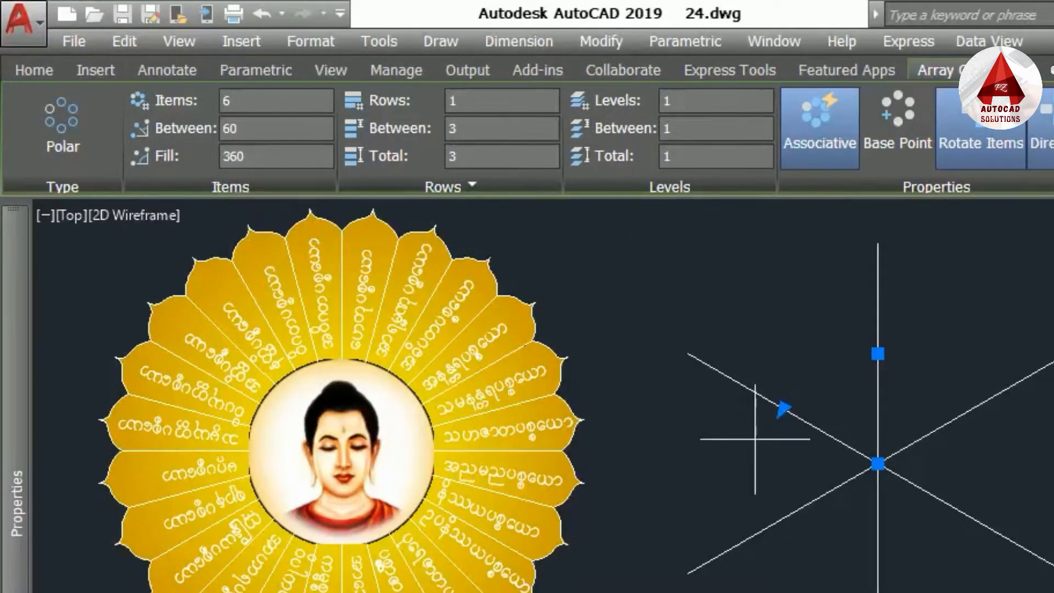
left_click(257, 105)
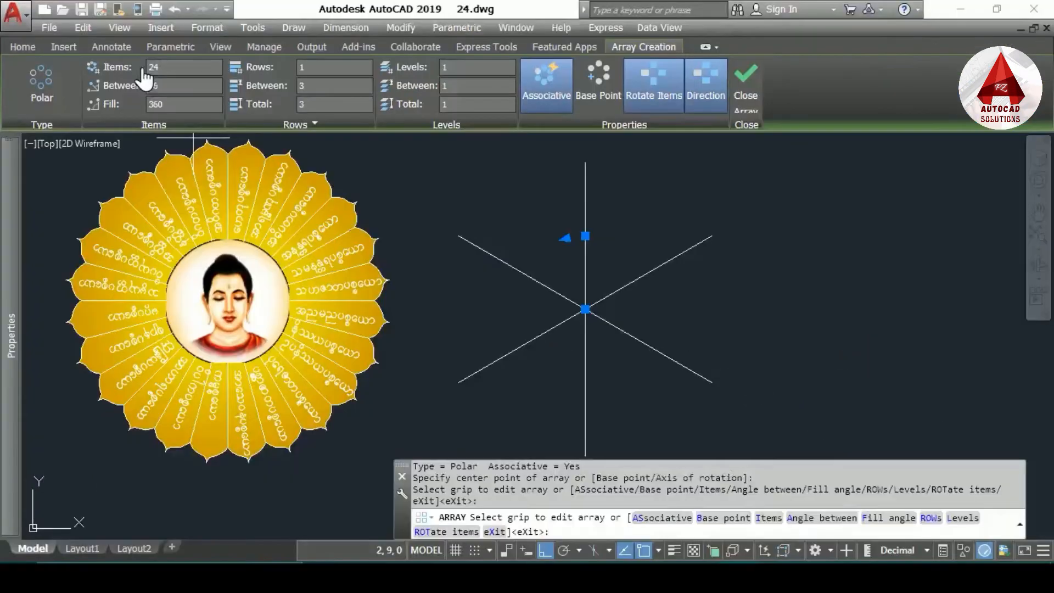
key("Return")
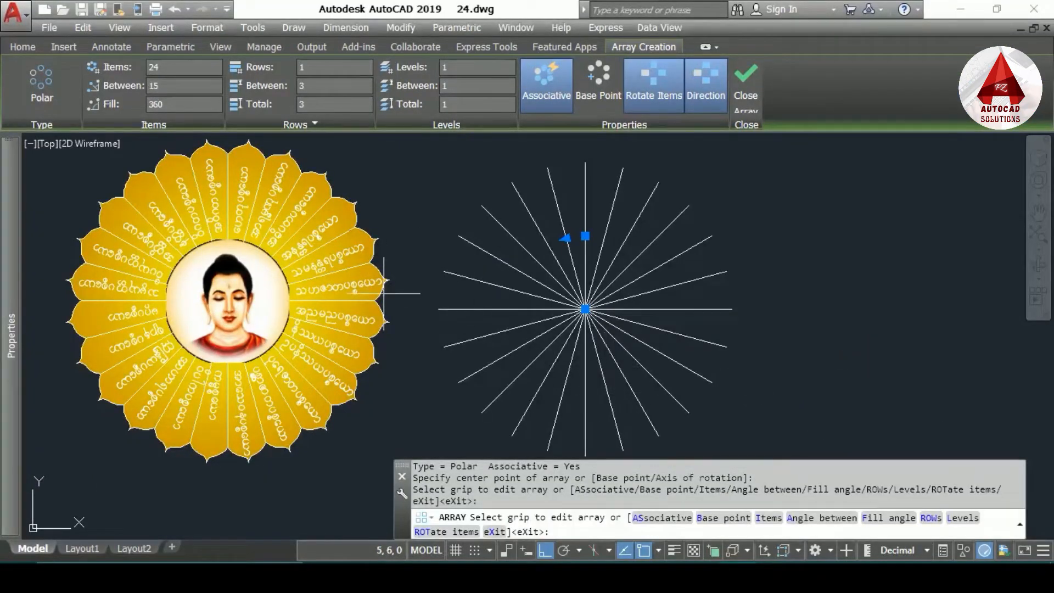
key("Return")
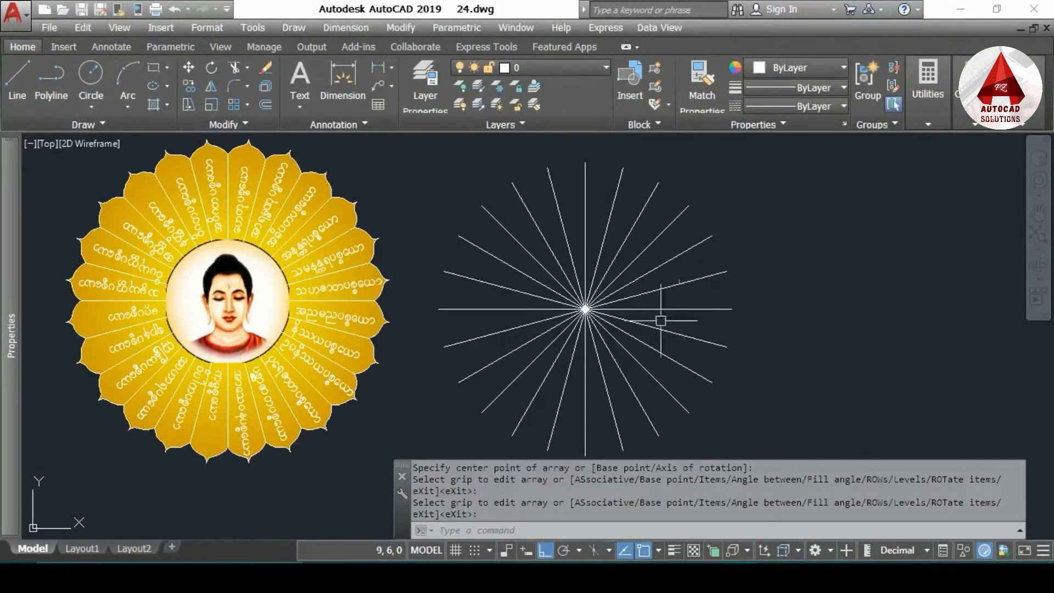
- Undo the polar array of the line
left_click(664, 310)
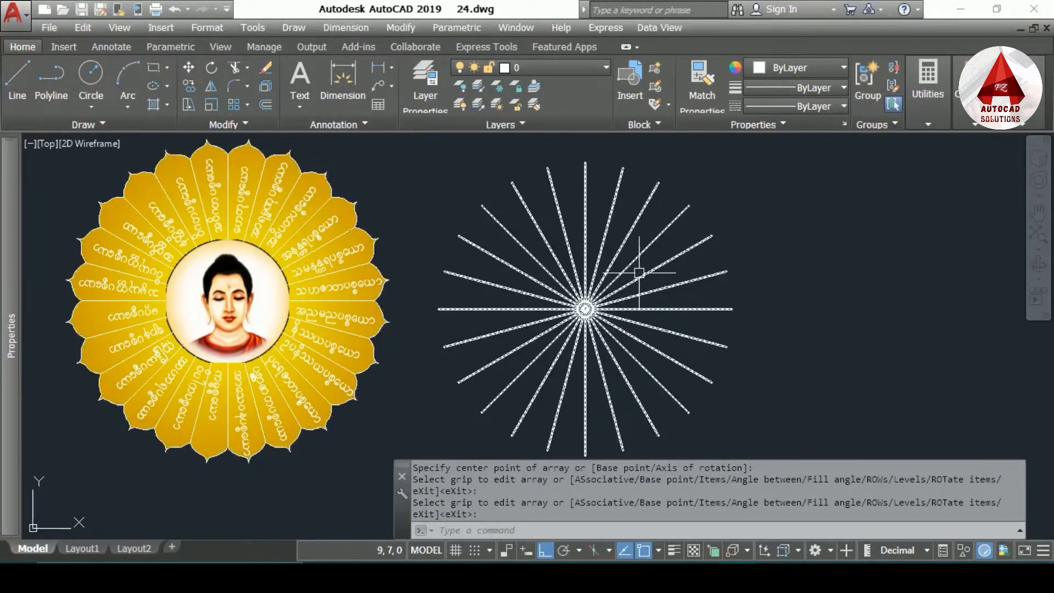
type("u")
key("Return")
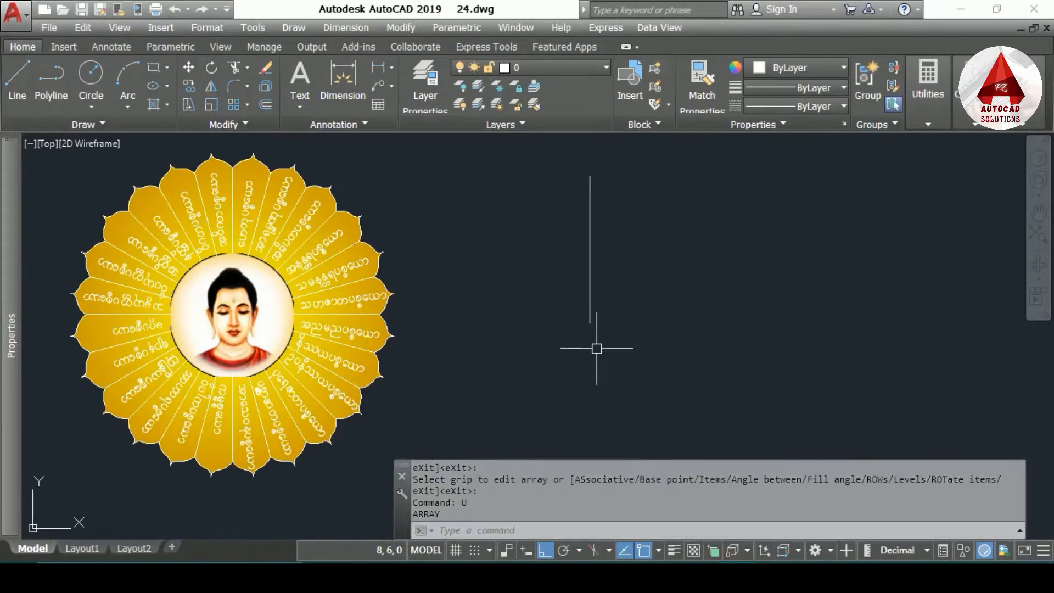
- Array the vertical line again as a polar array around its lower endpoint
type("a")
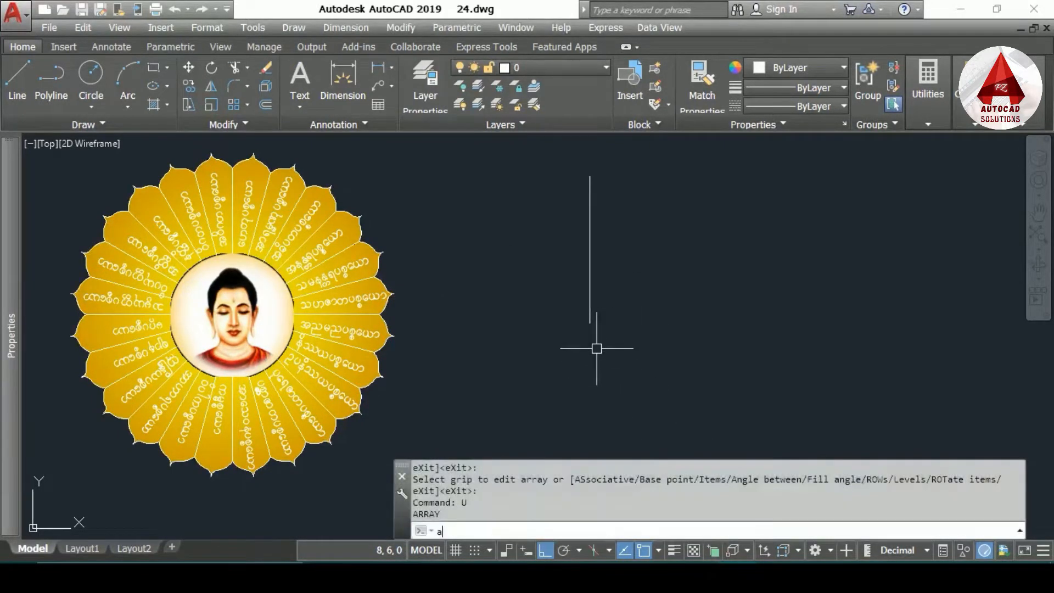
type("r")
key("Return")
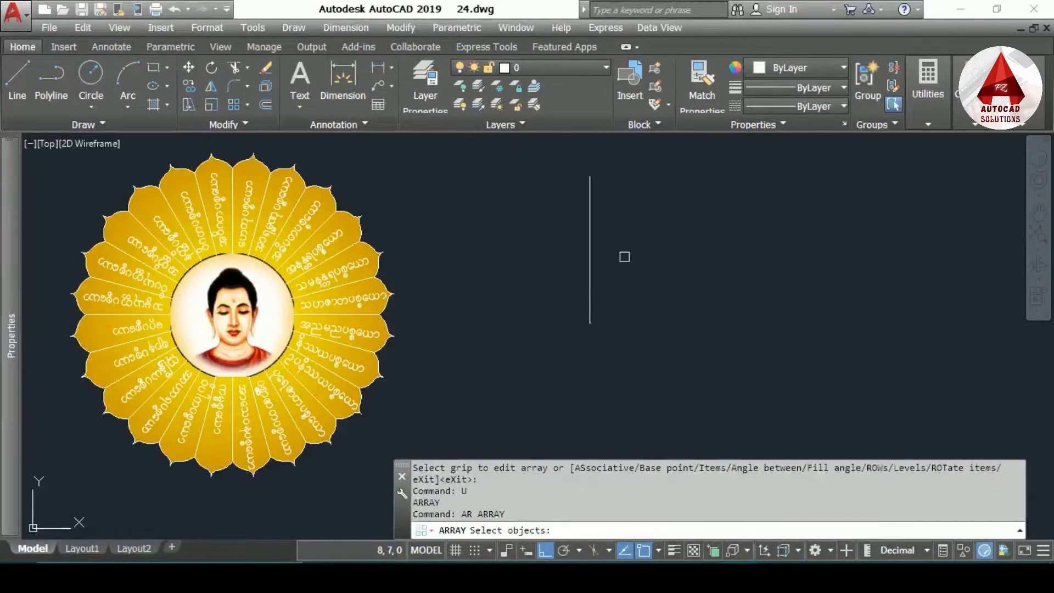
left_click_drag(624, 256, 573, 338)
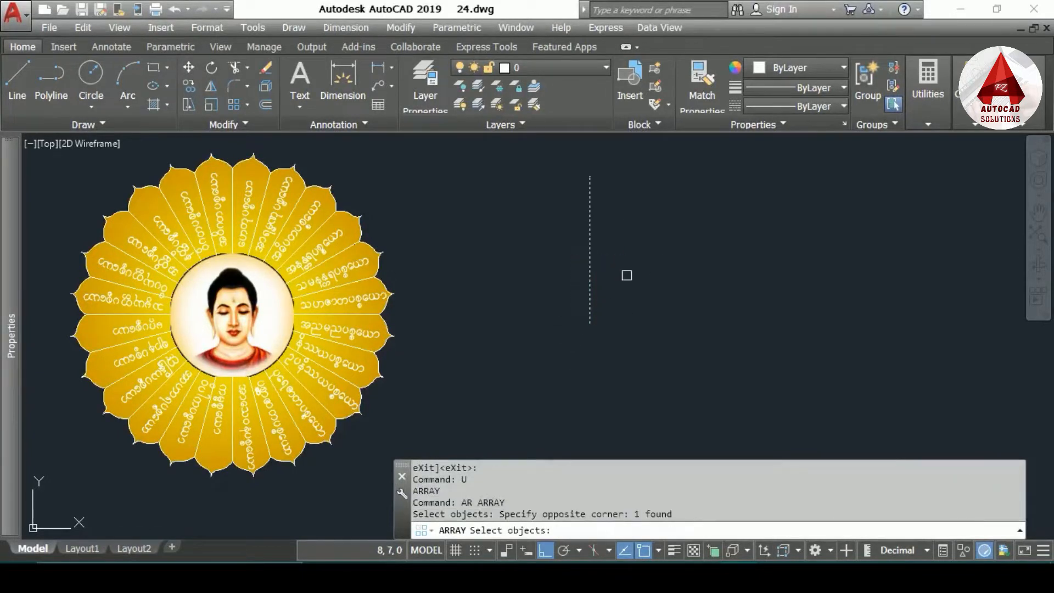
key("Return")
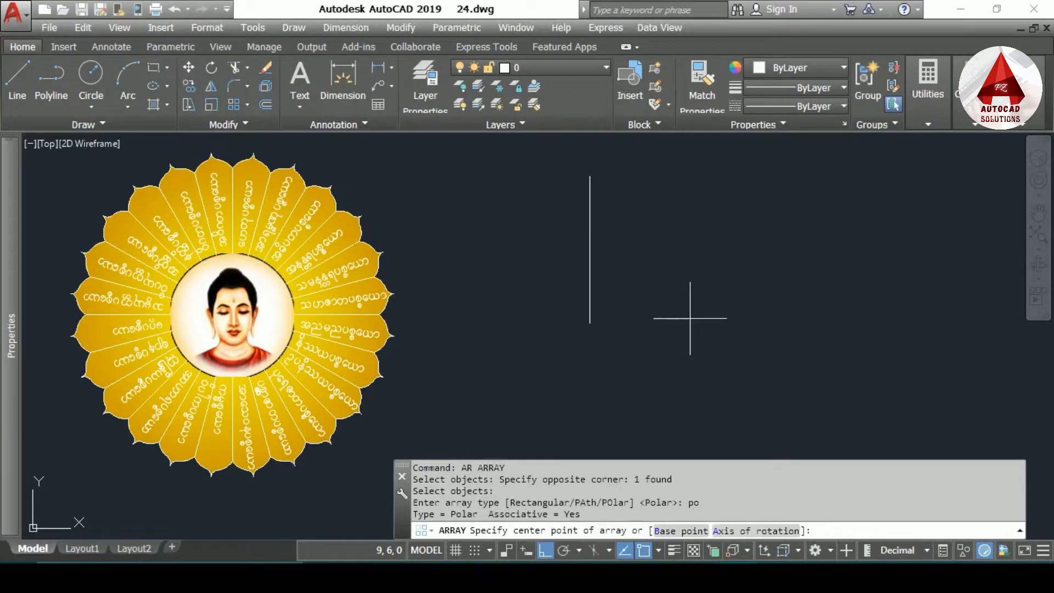
left_click(589, 323)
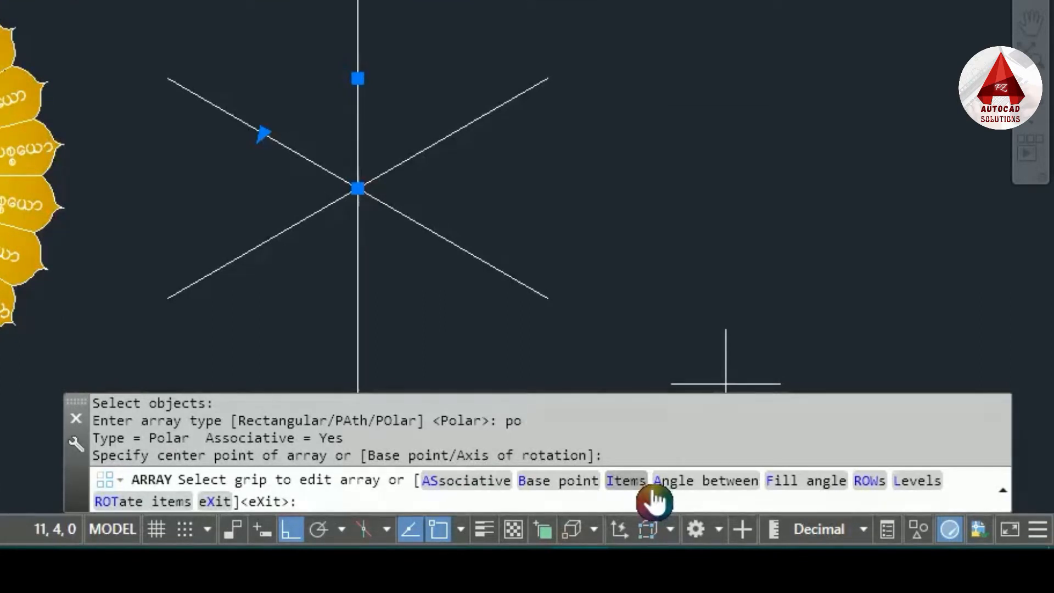
- Set the number of items in the new polar array to 24 through the Items option and end the command
left_click(646, 490)
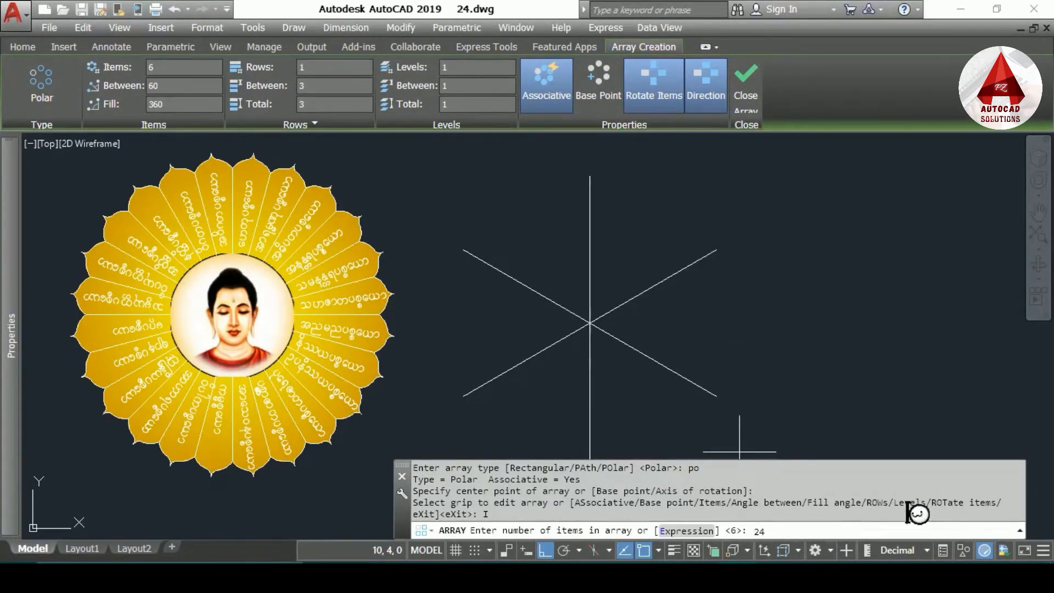
type("24")
key("Return")
key("Escape")
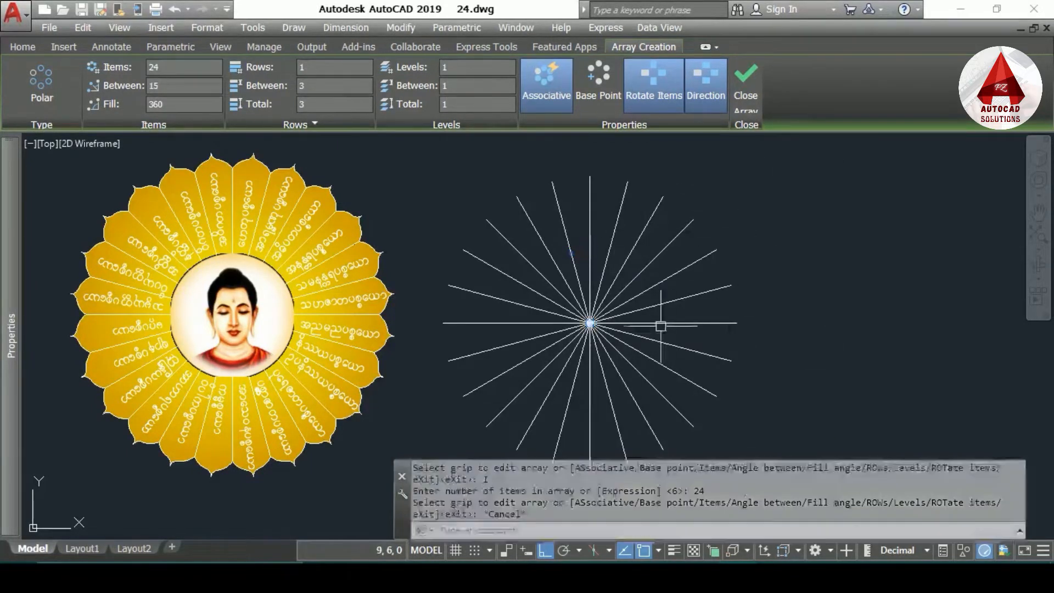
- Move the radial line array about 1 unit horizontally away from the finished lotus design
middle_click_drag(554, 396, 561, 336)
middle_click_drag(816, 306, 715, 333)
type("m")
key("Return")
left_click(499, 289)
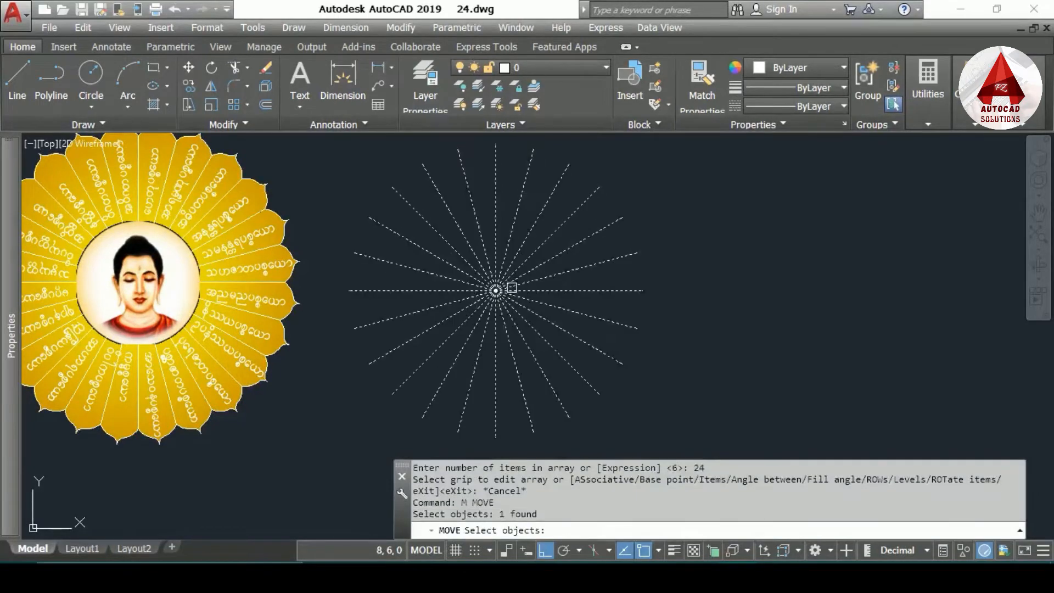
key("Return")
left_click(746, 278)
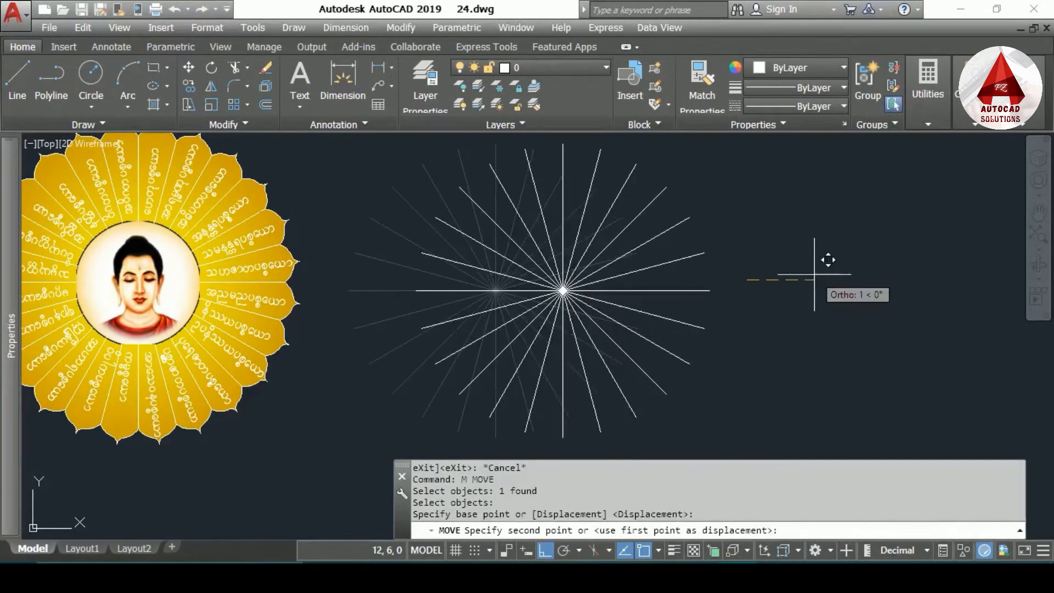
left_click(817, 272)
- Draw a three-point arc bulging outward from the vertical line's upper endpoint to the outer endpoint of the next line clockwise
middle_click_drag(677, 287, 669, 313)
scroll(167, 159, "up", 4)
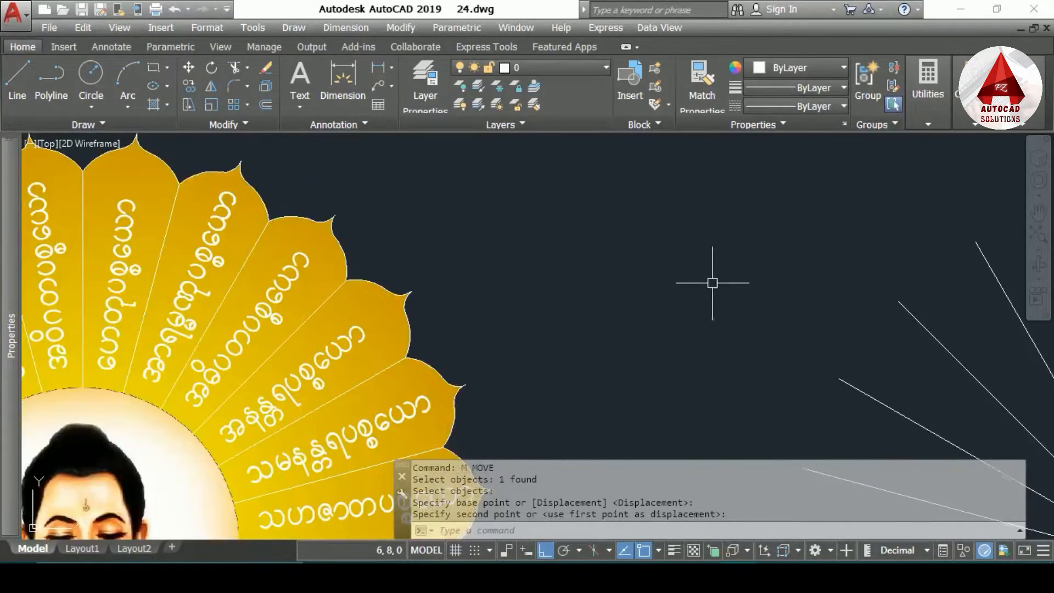
middle_click_drag(710, 282, 425, 288)
middle_click_drag(288, 311, 349, 301)
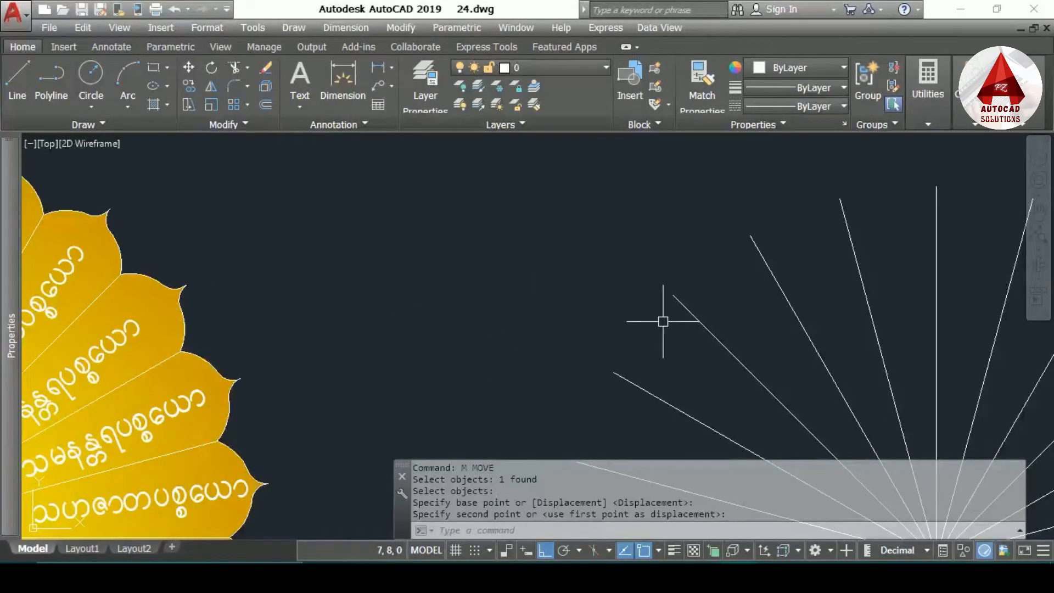
middle_click_drag(662, 321, 222, 317)
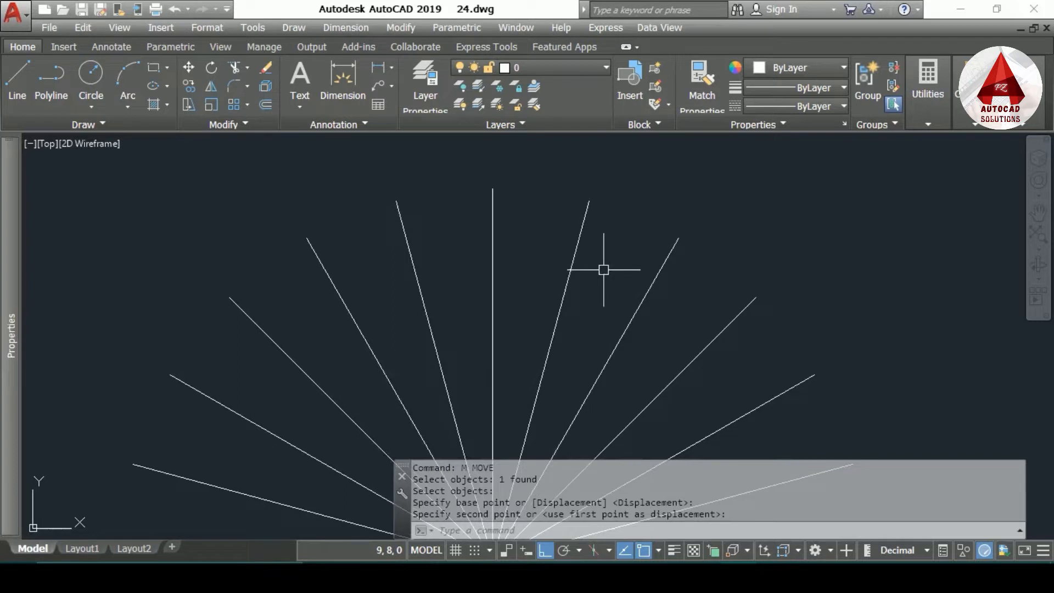
key("Return")
type("a")
key("Return")
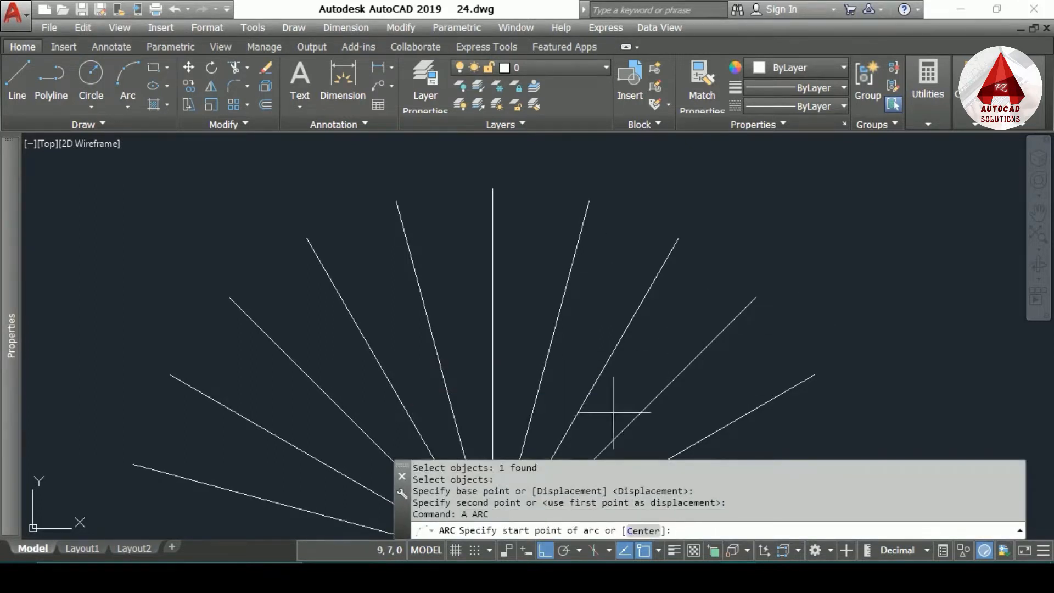
left_click(492, 188)
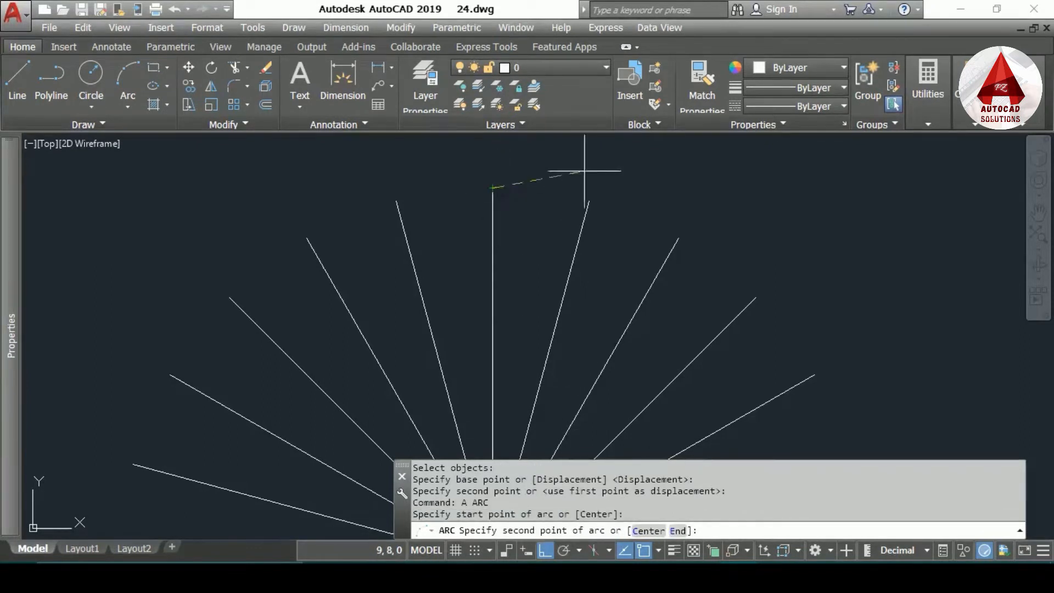
left_click(543, 164)
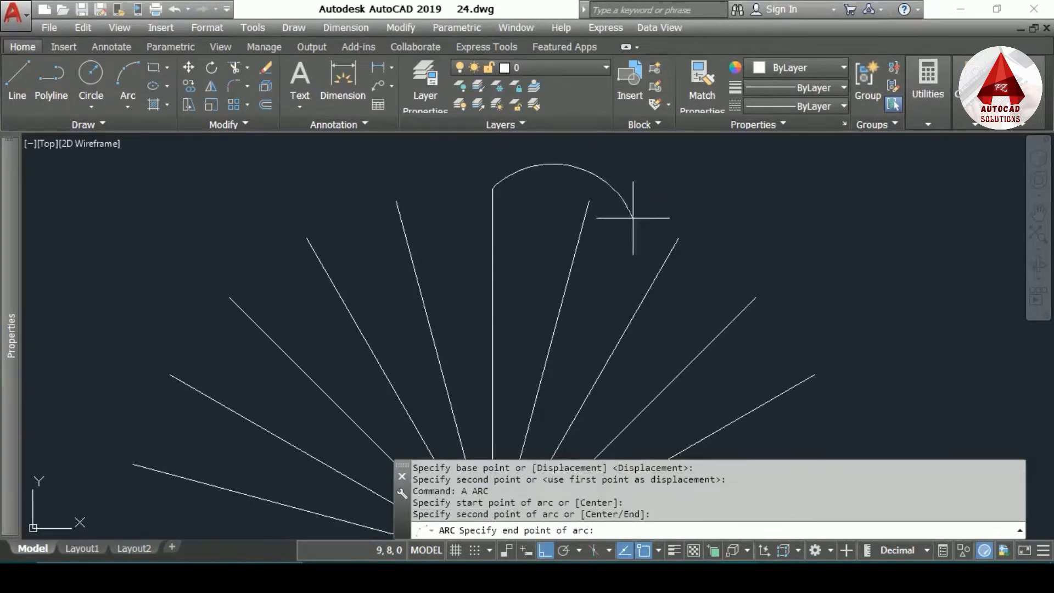
left_click(588, 202)
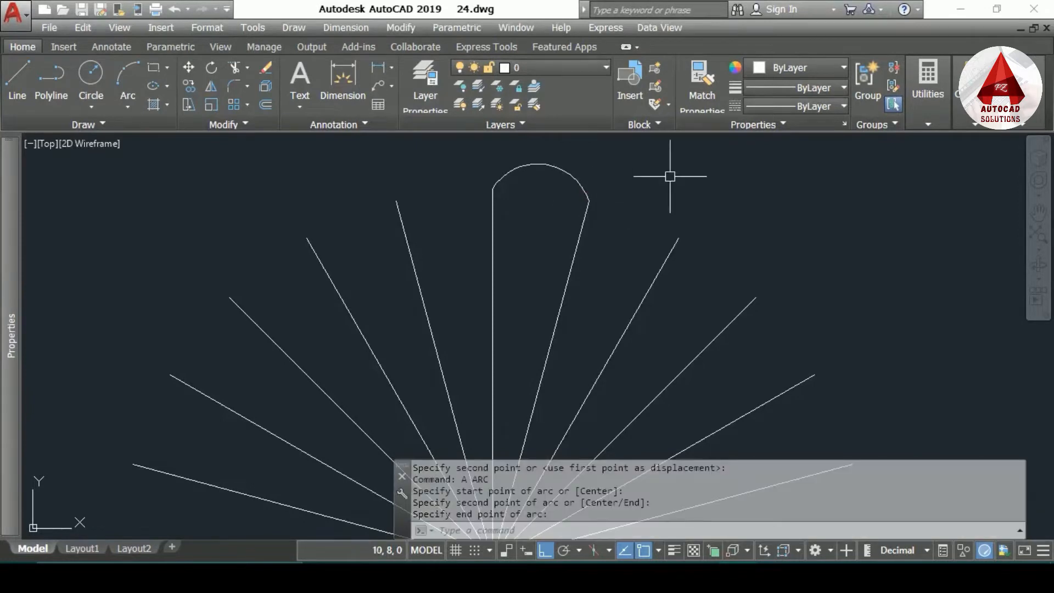
left_click(557, 167)
left_click(549, 161)
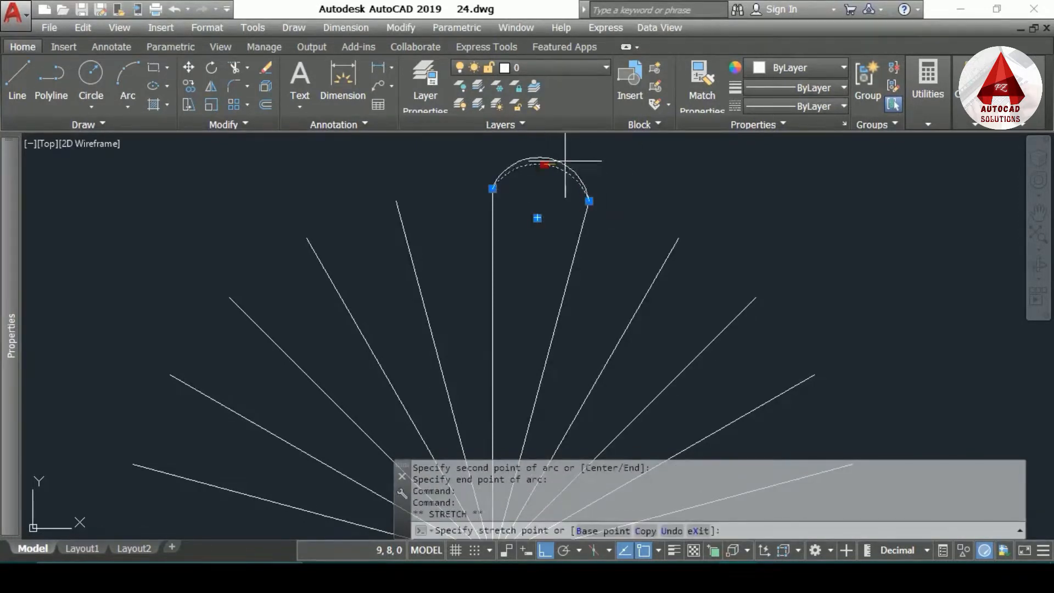
scroll(551, 192, "up", 2)
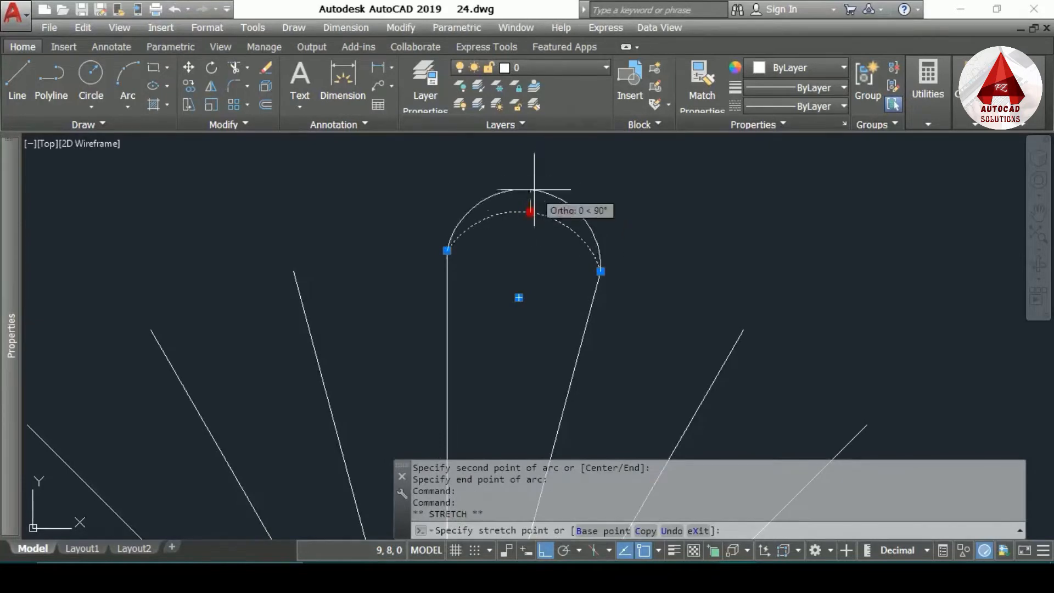
scroll(546, 198, "up", 2)
key("Escape")
key("Escape")
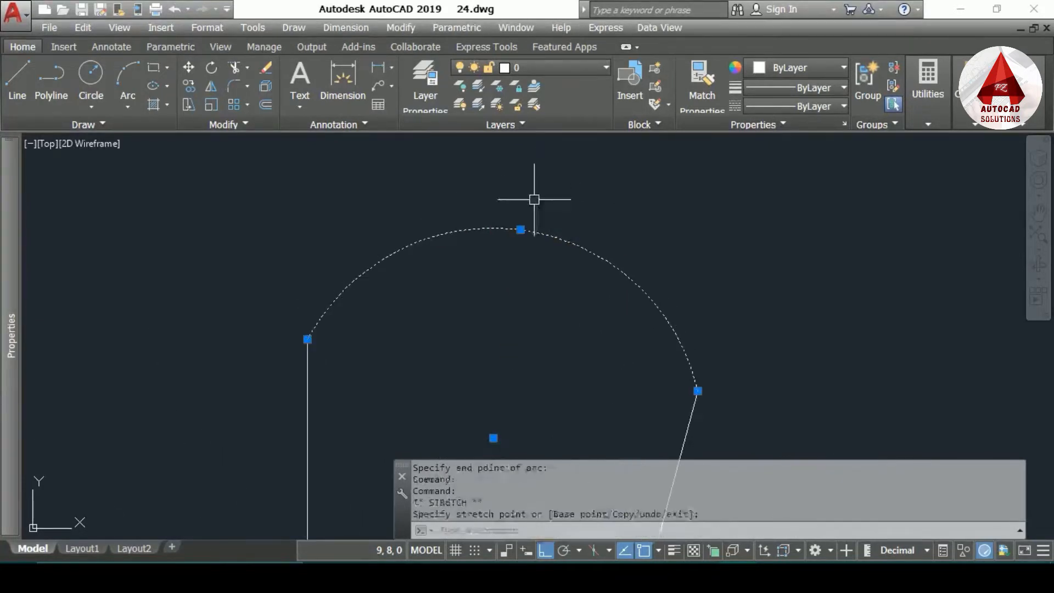
- Draw a line from the centre of the radial array to the midpoint of the petal arc
scroll(498, 215, "down", 4)
scroll(504, 235, "down", 4)
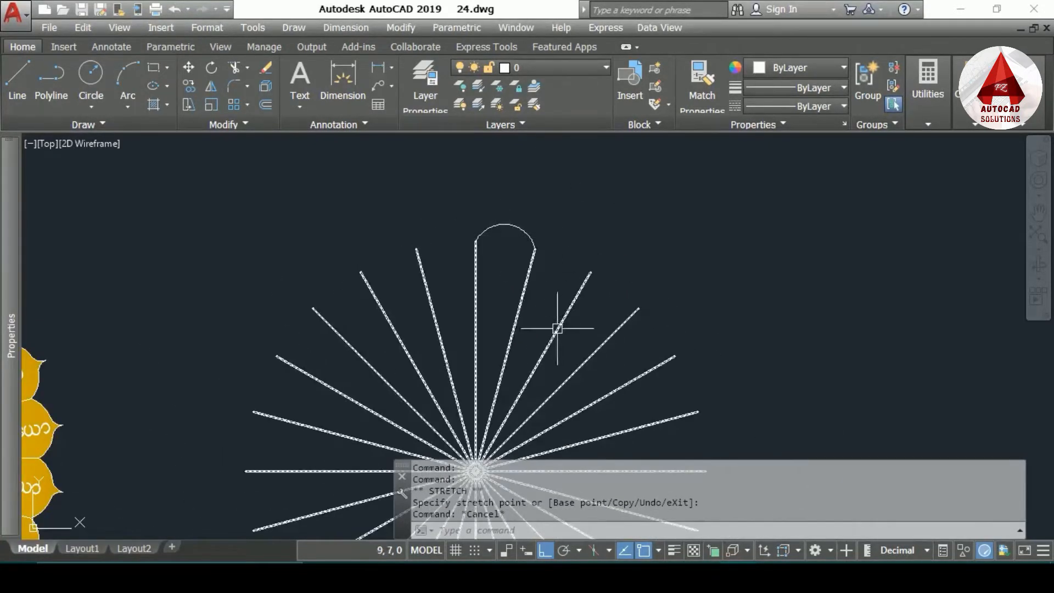
middle_click_drag(236, 378, 294, 367)
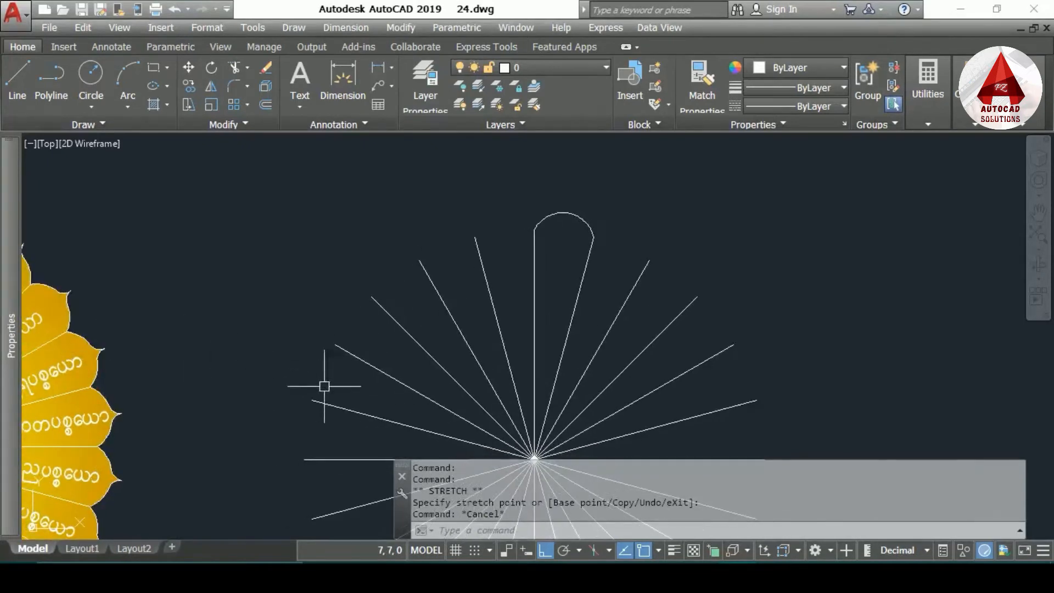
type("l")
key("Return")
middle_click_drag(570, 374, 579, 329)
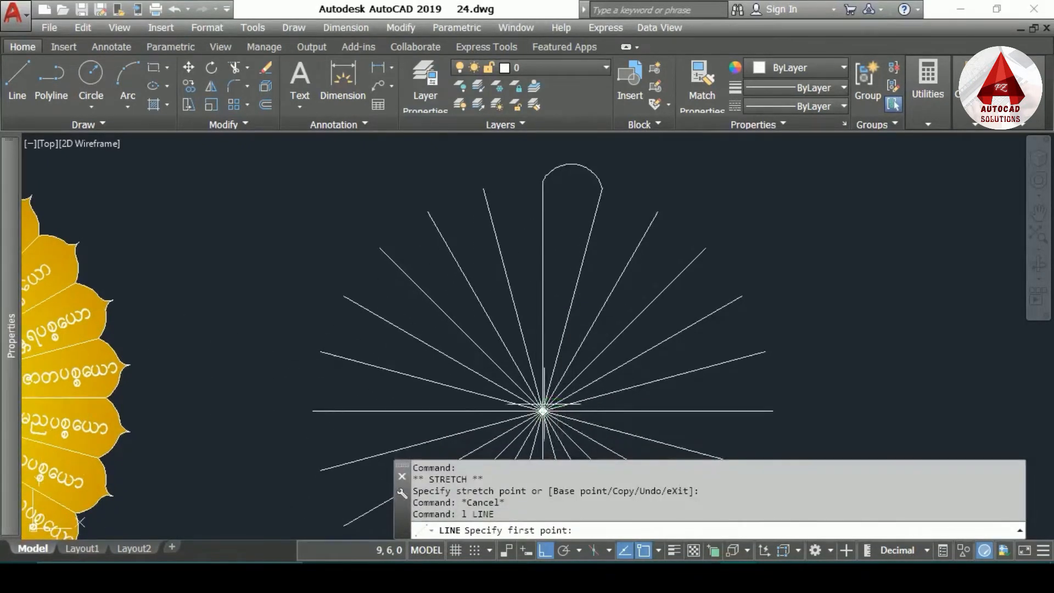
left_click(542, 411)
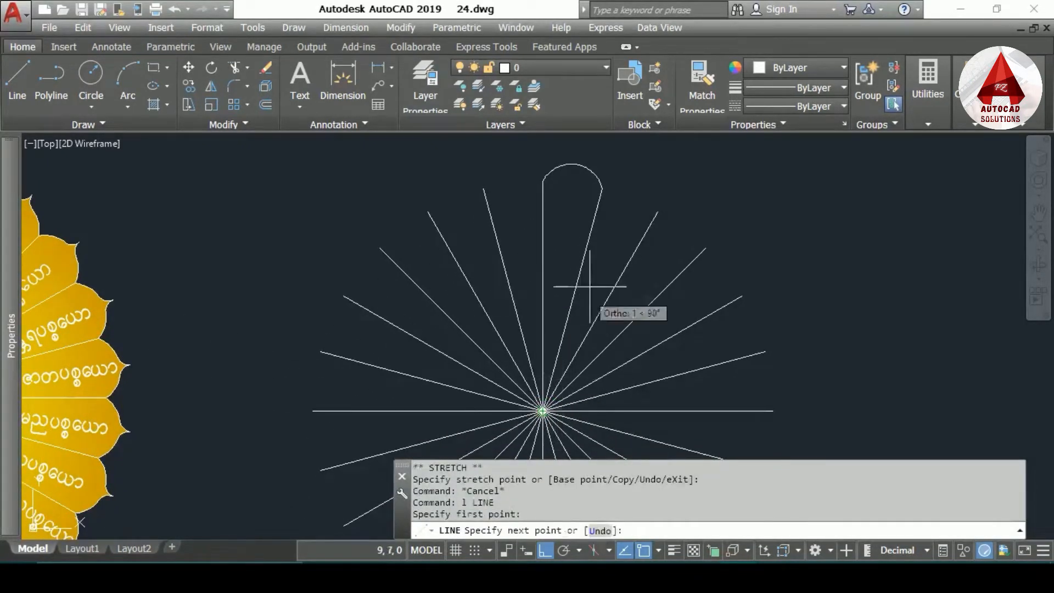
left_click(573, 164)
key("Escape")
- Turn Ortho off and stretch the petal centre line's outer end well beyond the arc along its own direction
scroll(573, 162, "up", 5)
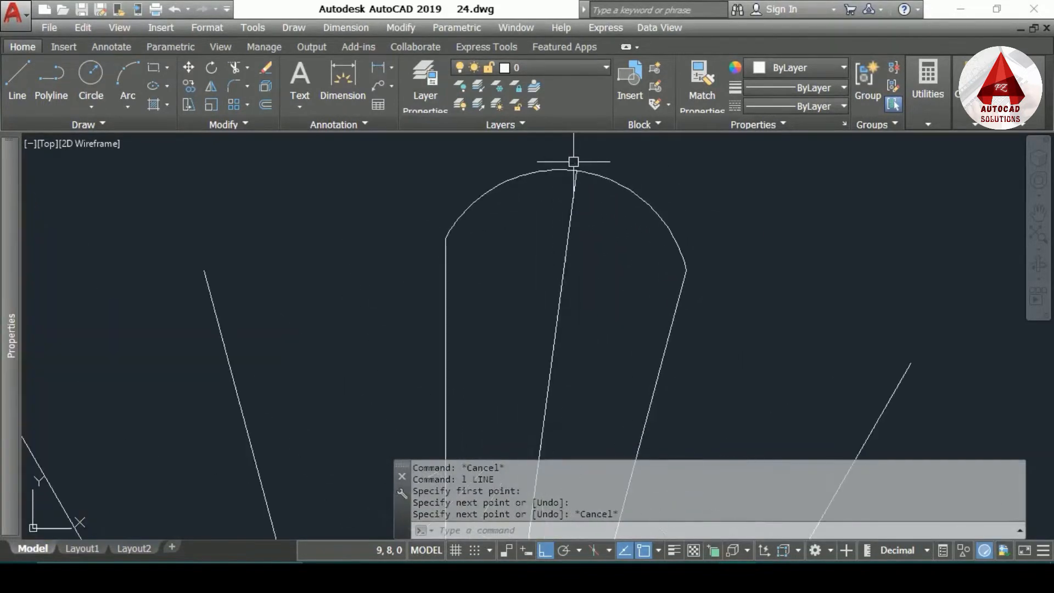
middle_click_drag(603, 208, 593, 227)
left_click(559, 249)
scroll(558, 267, "down", 2)
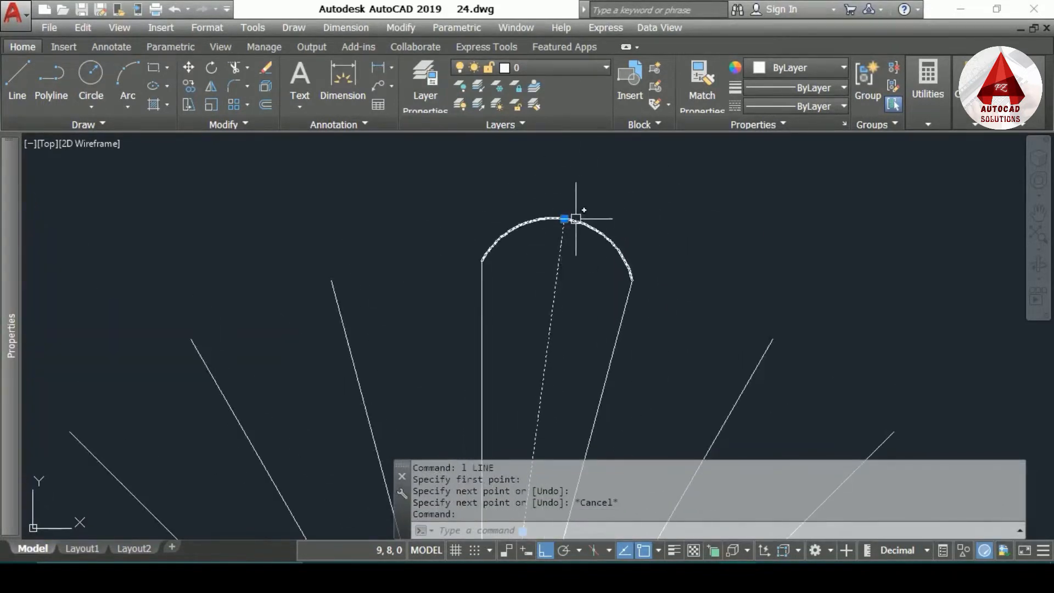
left_click(564, 218)
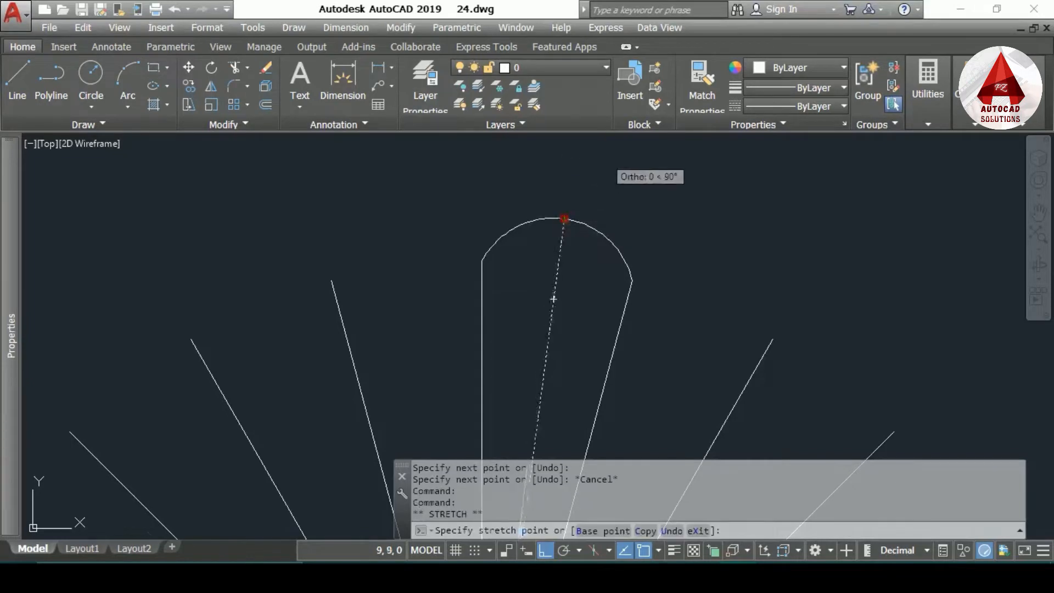
middle_click_drag(568, 156, 537, 260)
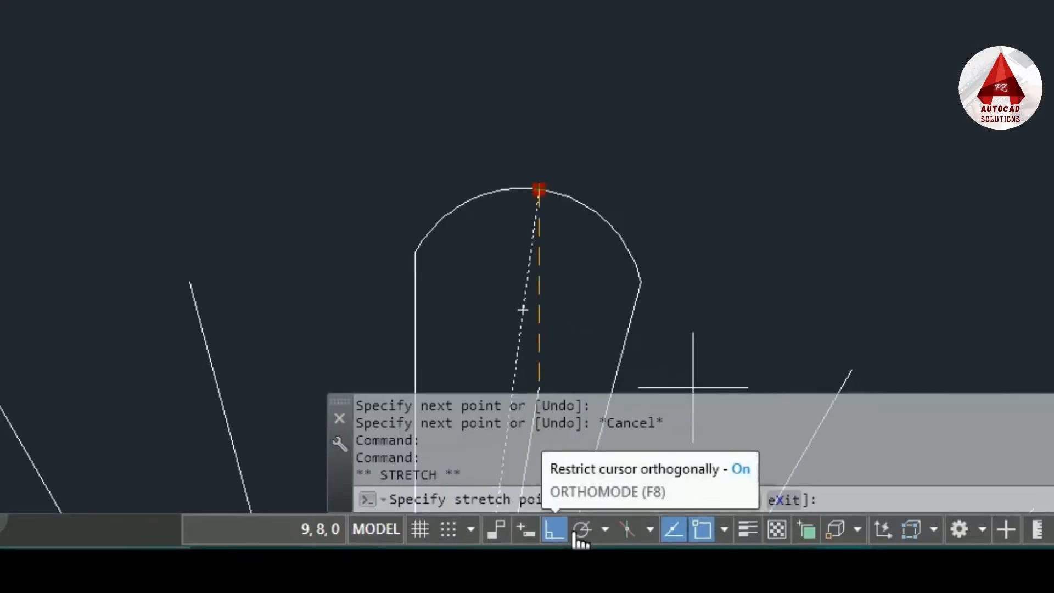
left_click(573, 534)
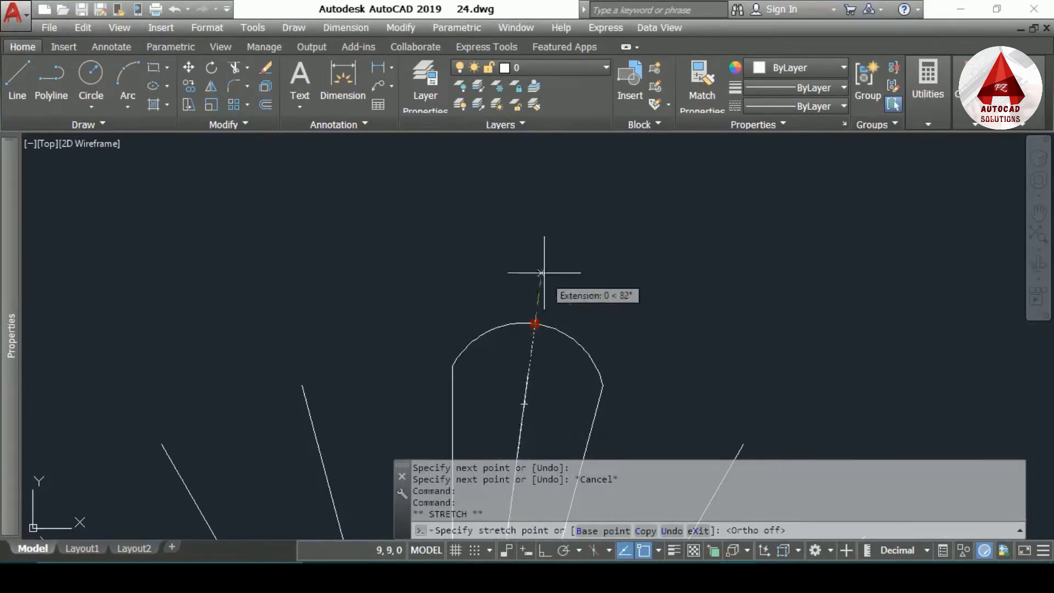
left_click(552, 180)
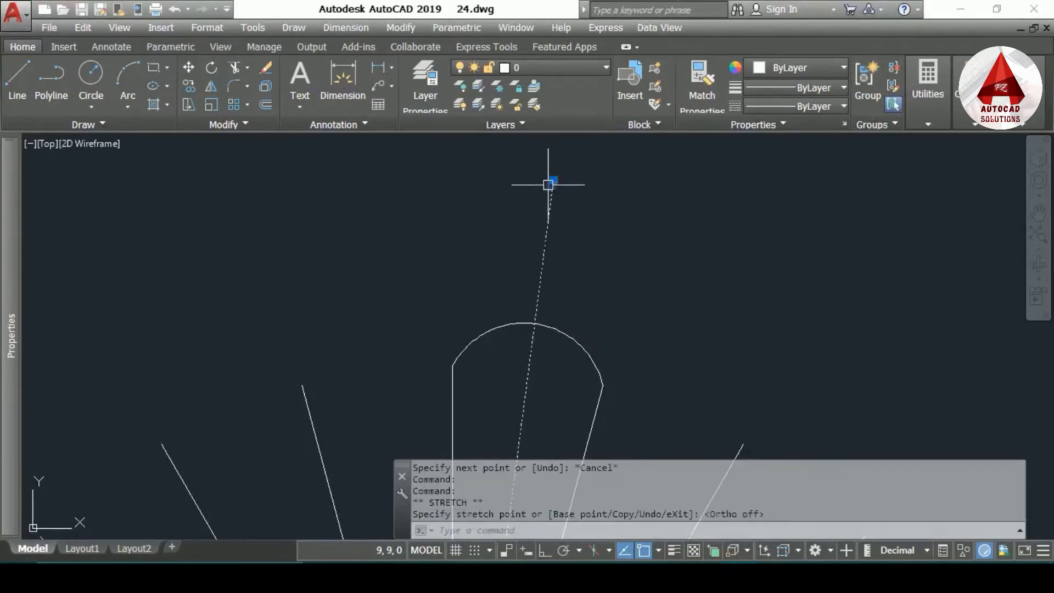
key("Escape")
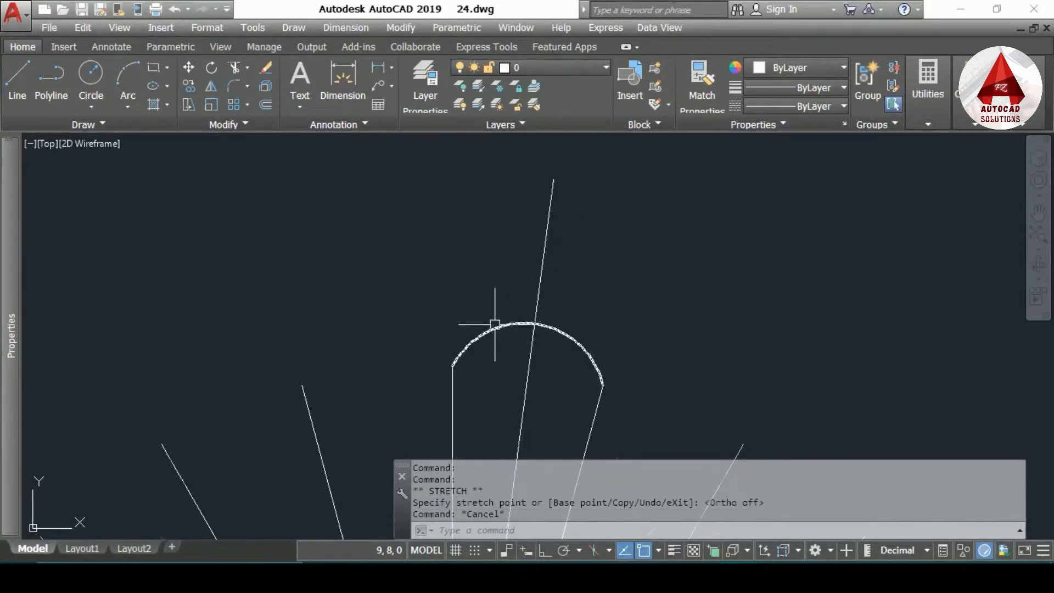
- Fillet the left part of the petal arc with the extended centre line above it, using a radius of 0.15
scroll(489, 325, "down", 3)
middle_click_drag(423, 337, 541, 271)
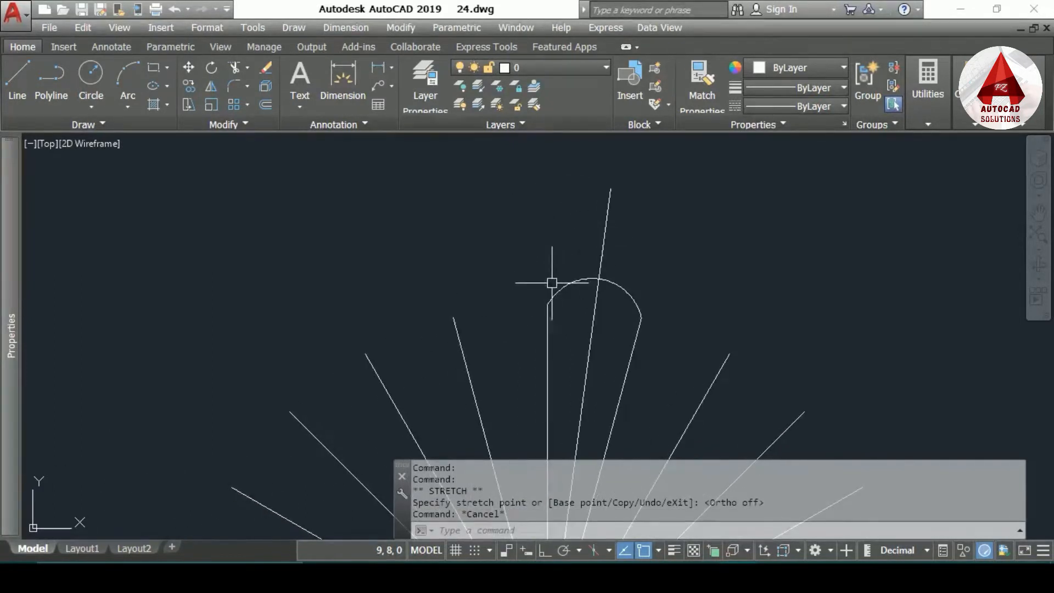
middle_click_drag(340, 322, 586, 276)
middle_click_drag(200, 318, 355, 279)
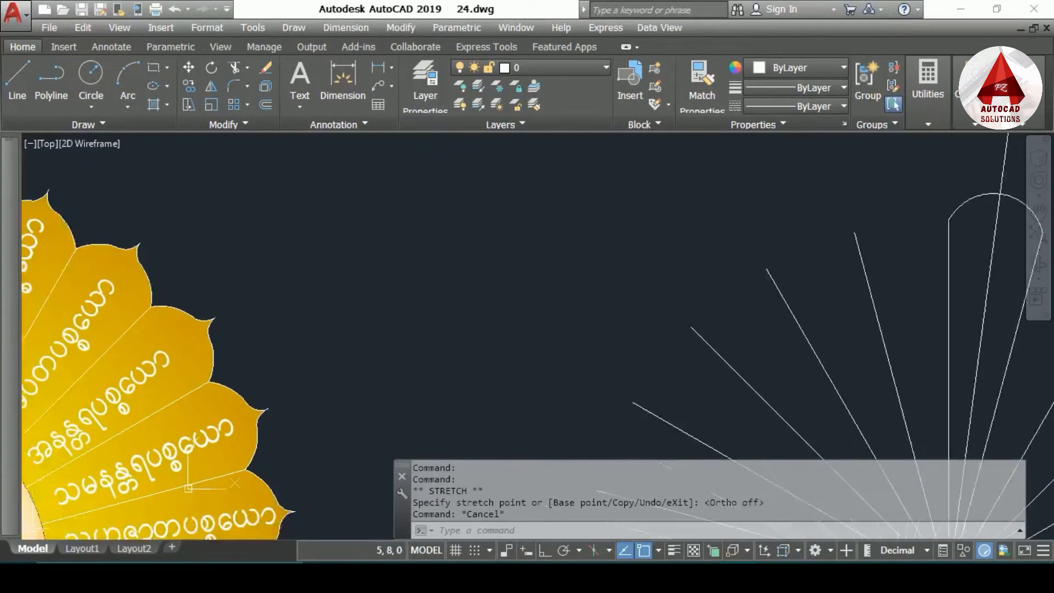
middle_click_drag(857, 237, 469, 310)
scroll(599, 292, "up", 2)
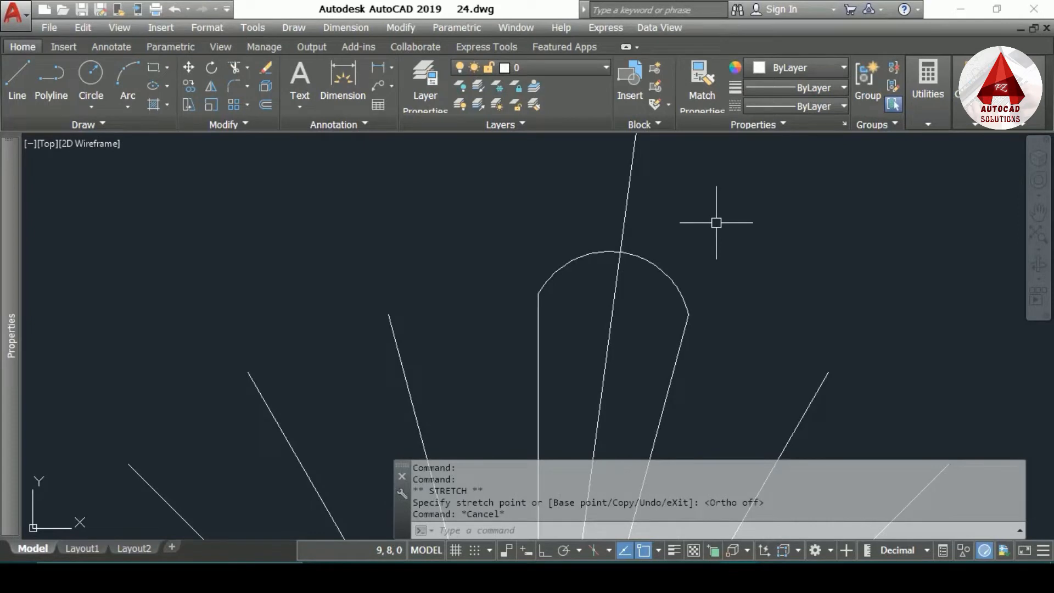
type("F")
key("Return")
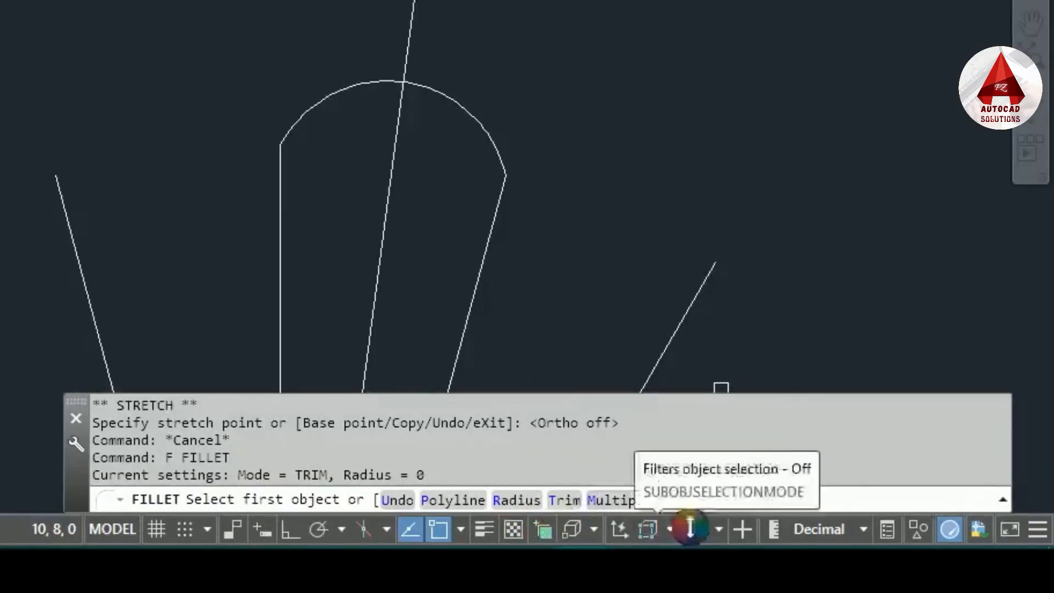
key("Return")
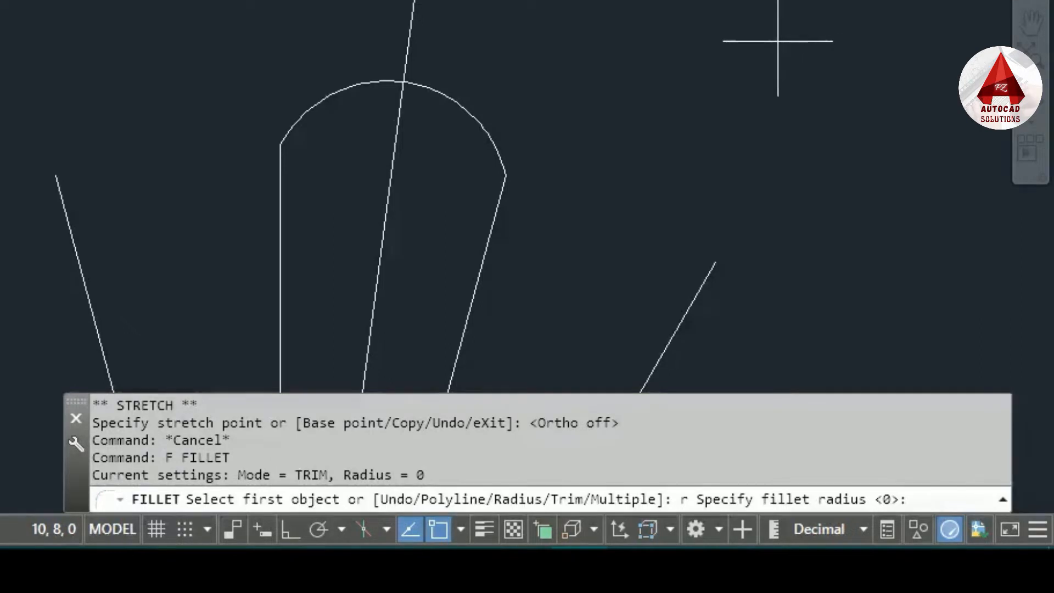
scroll(419, 110, "up", 2)
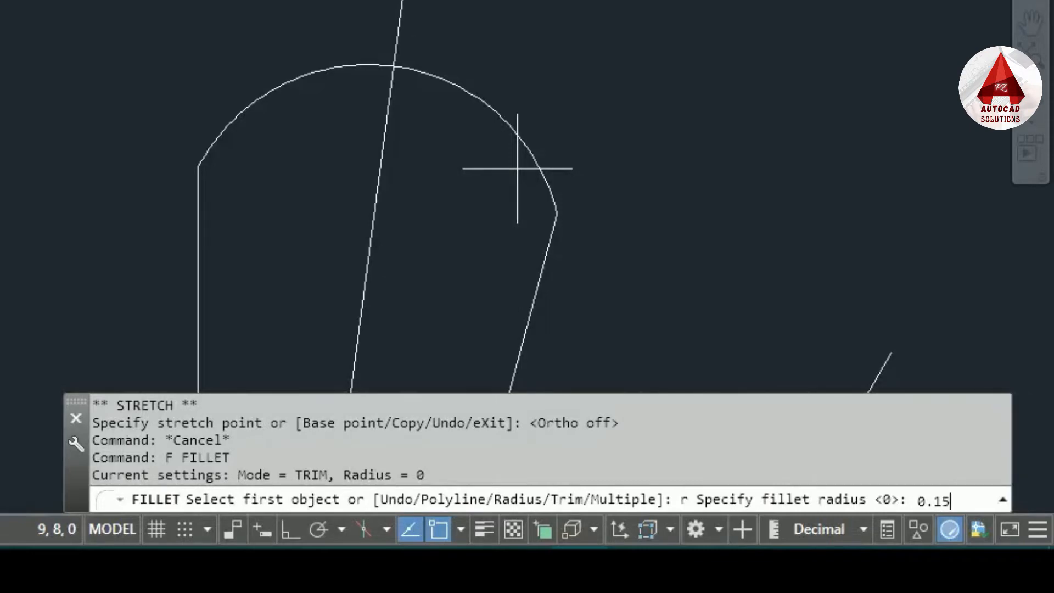
key("Return")
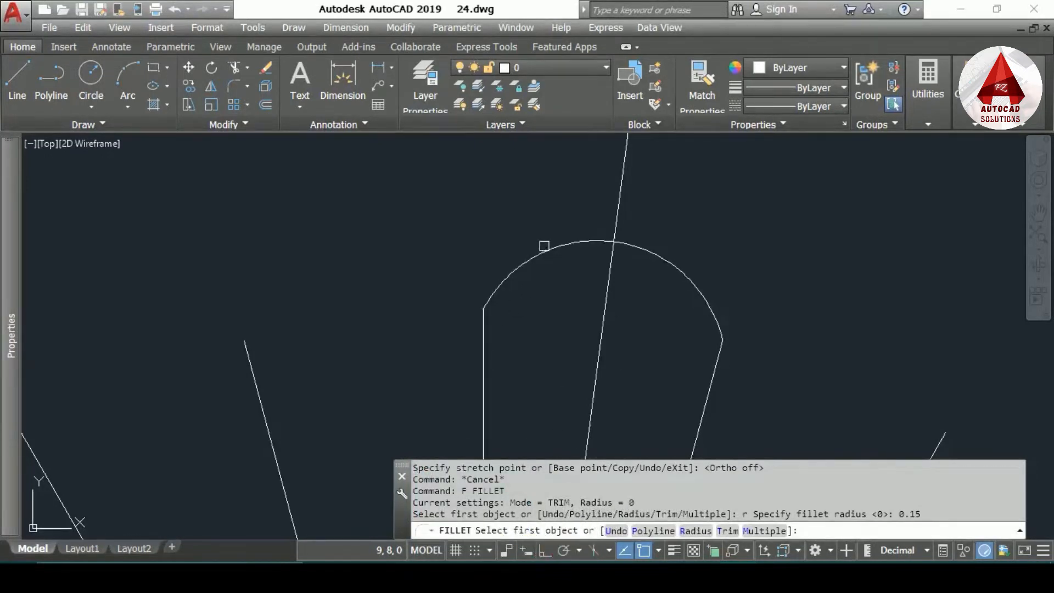
left_click(560, 246)
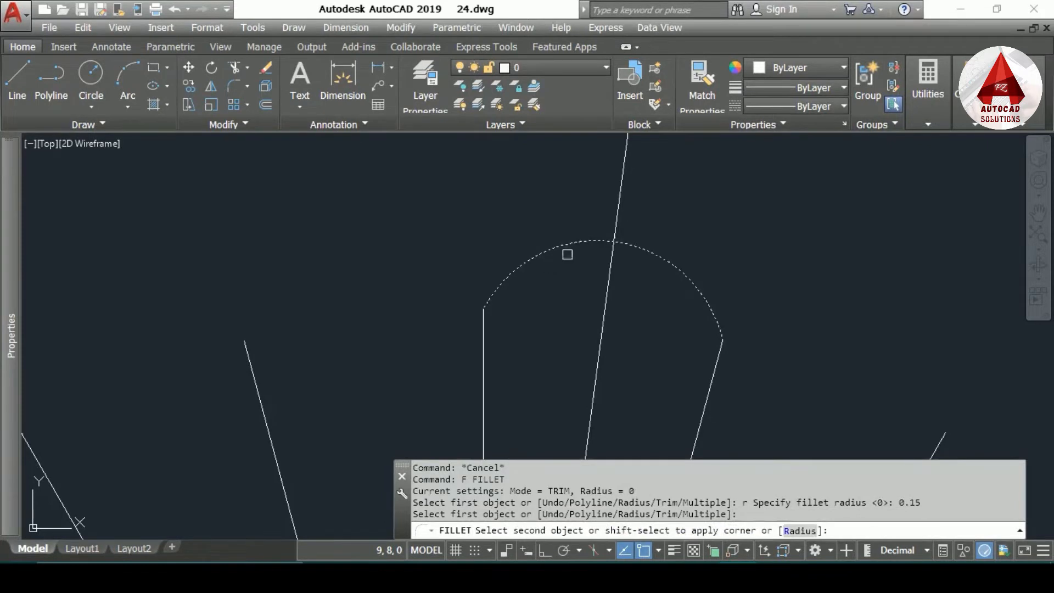
left_click(621, 178)
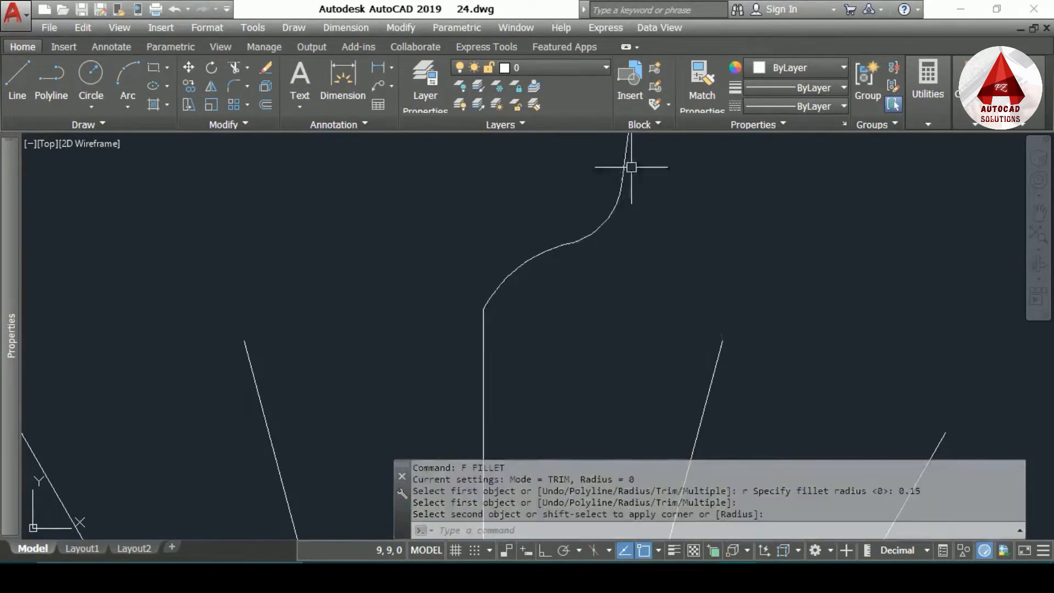
- Delete the leftover straight segment of the centre line above the fillet curve
scroll(626, 263, "down", 2)
middle_click_drag(666, 212, 603, 237)
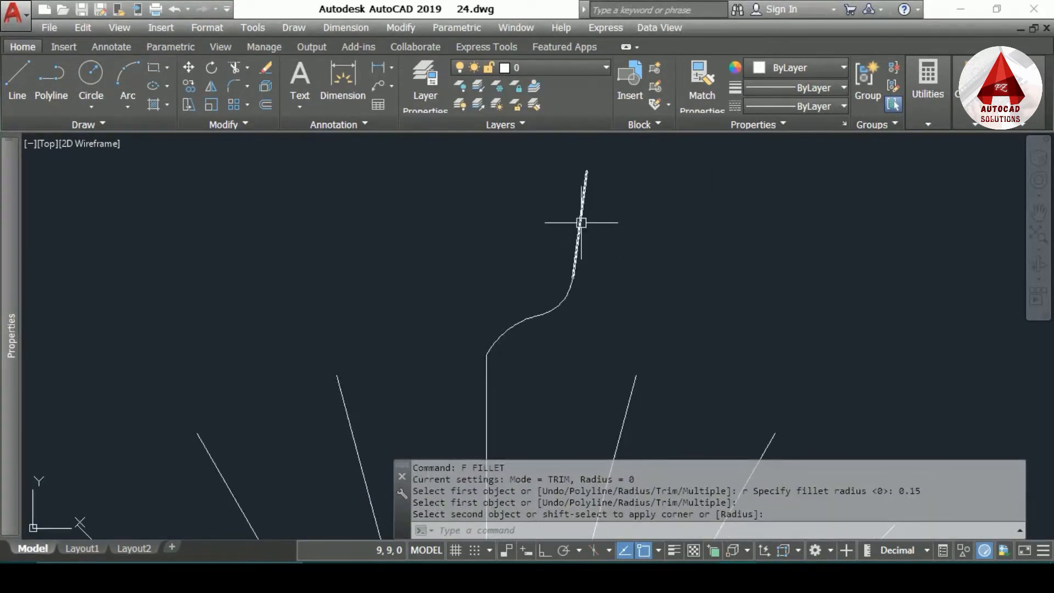
left_click(607, 239)
left_click(501, 216)
key("Delete")
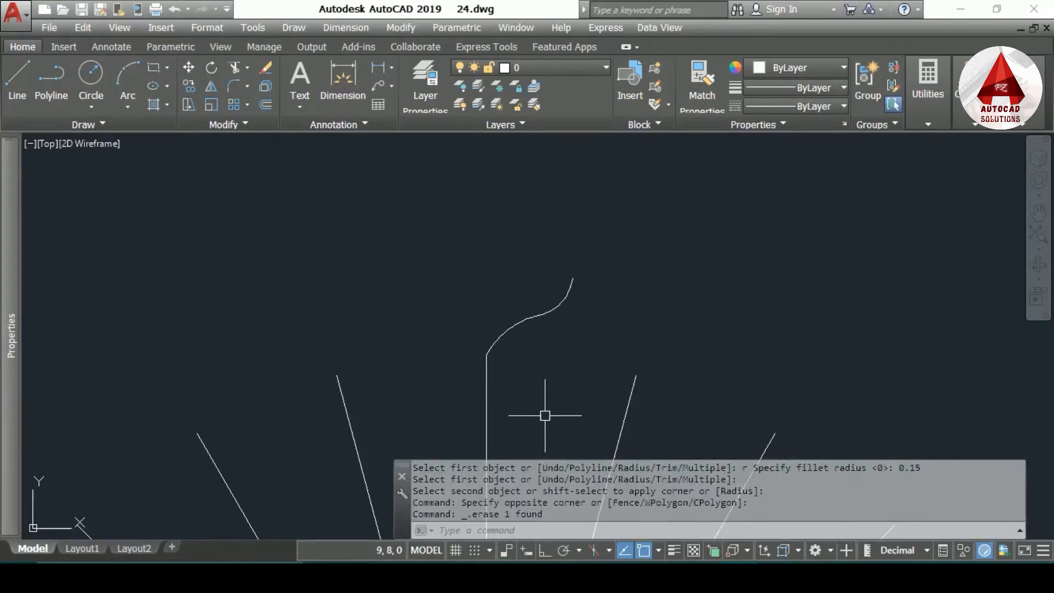
- Mirror the arc and fillet curve of the half petal tip about the line from its point to the array centre, keeping the originals
middle_click_drag(545, 416, 544, 371)
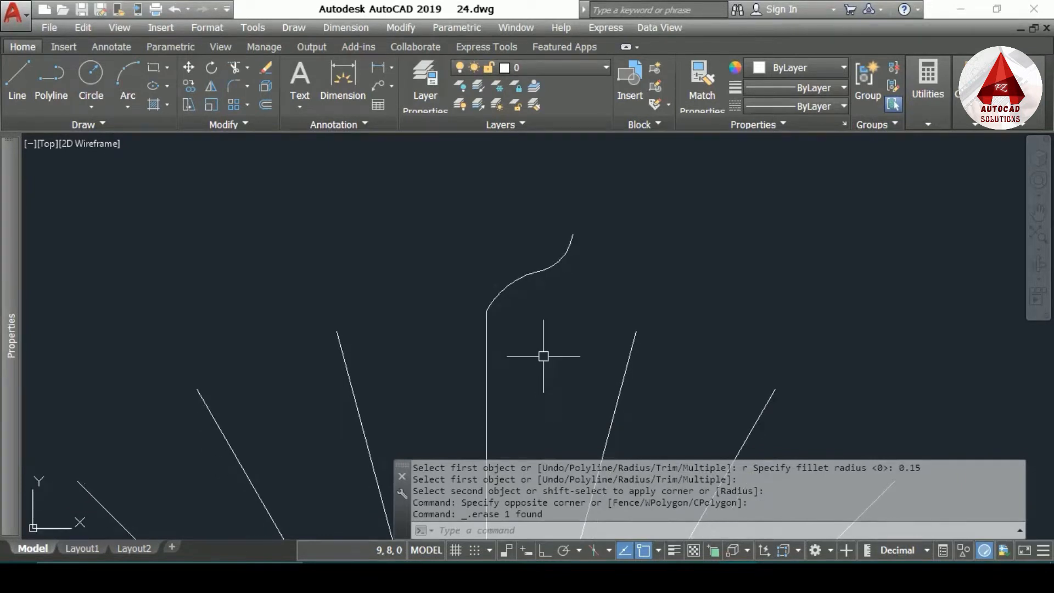
type("m")
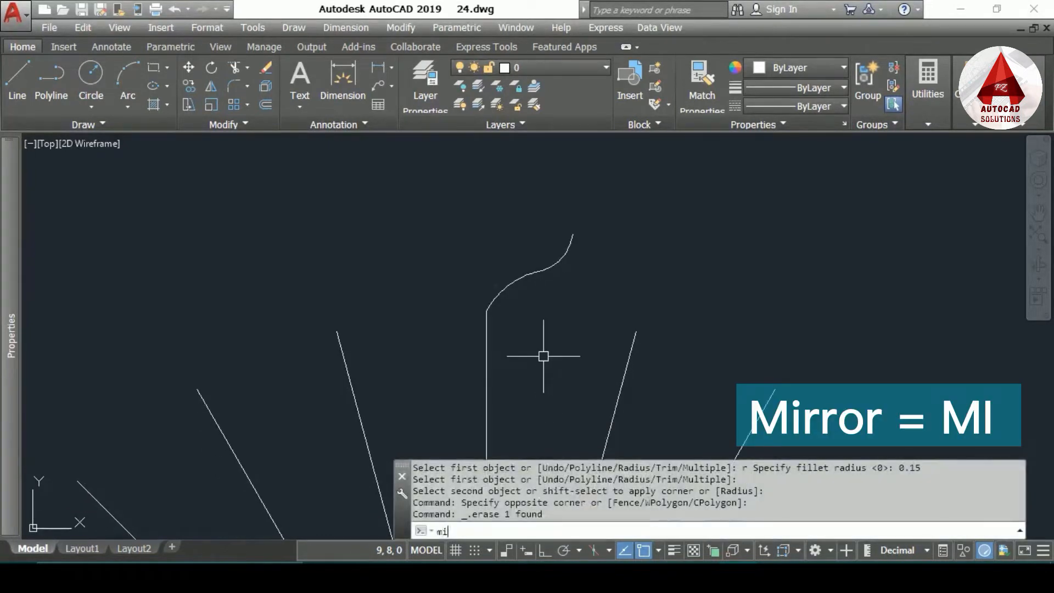
type("i")
key("Return")
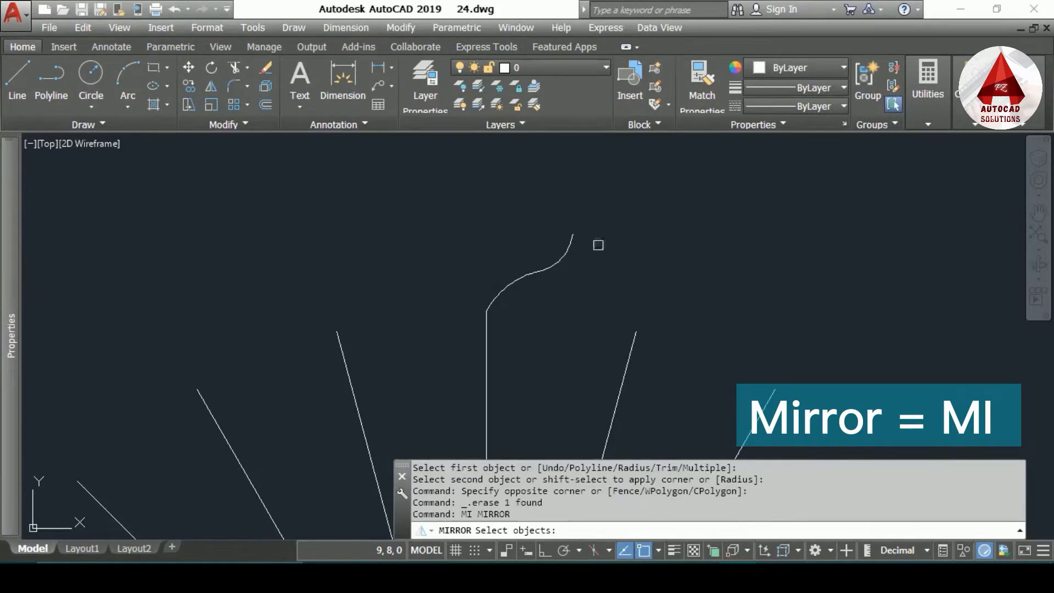
left_click(598, 218)
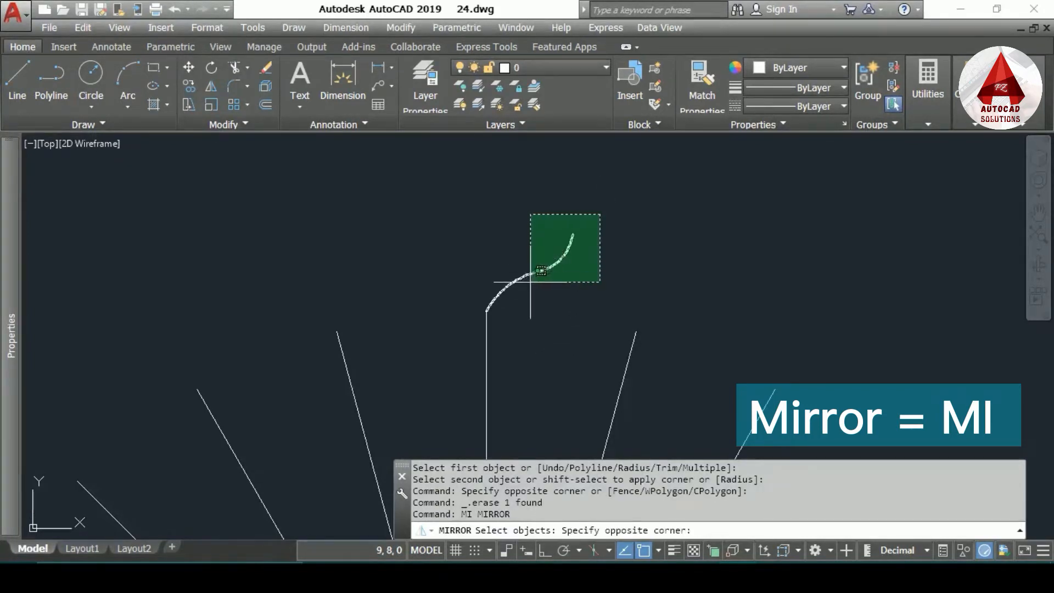
left_click(503, 288)
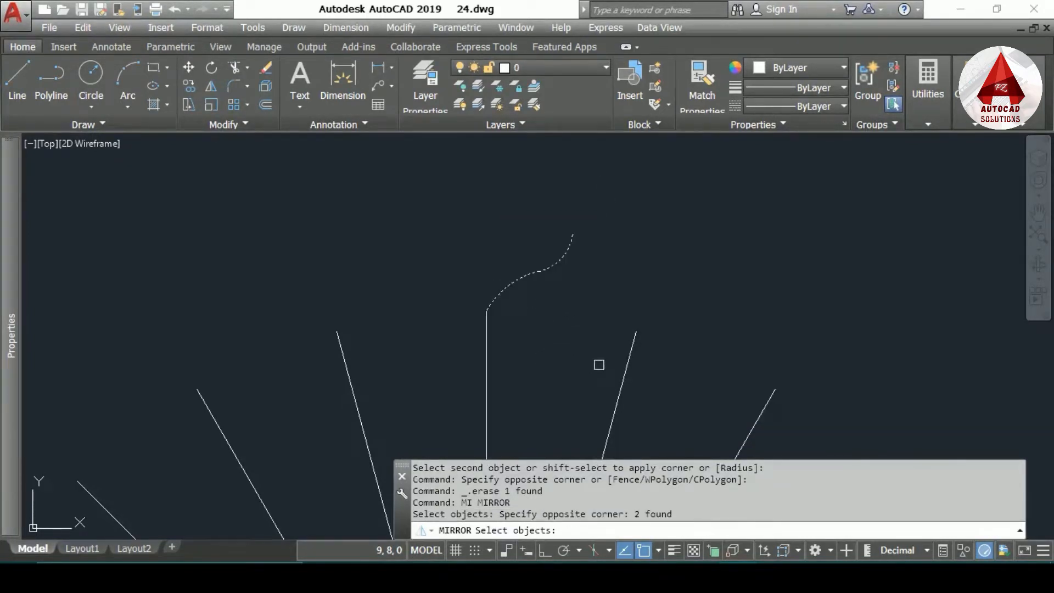
key("Return")
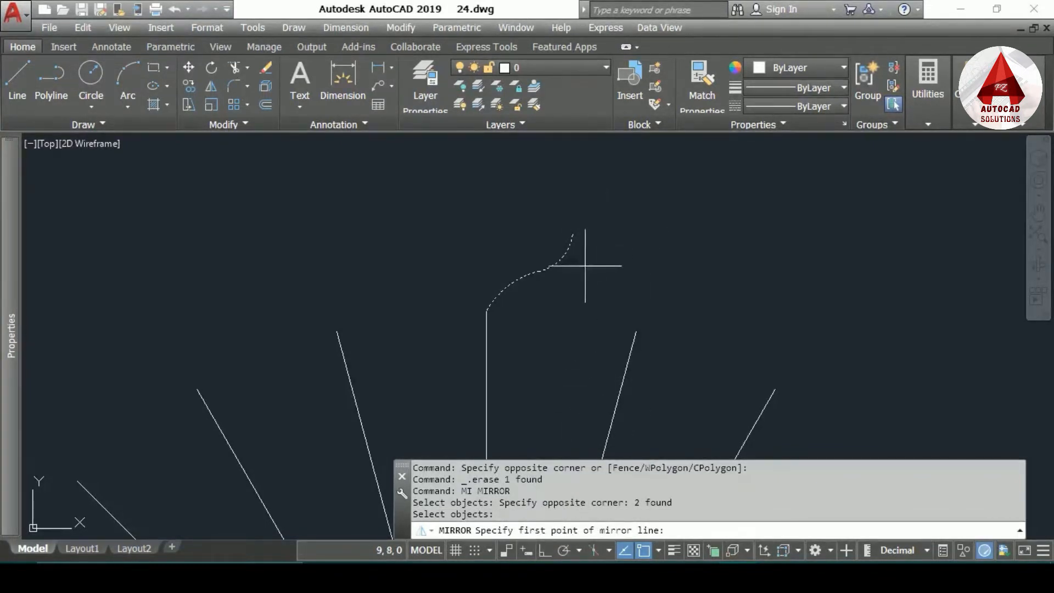
left_click(572, 235)
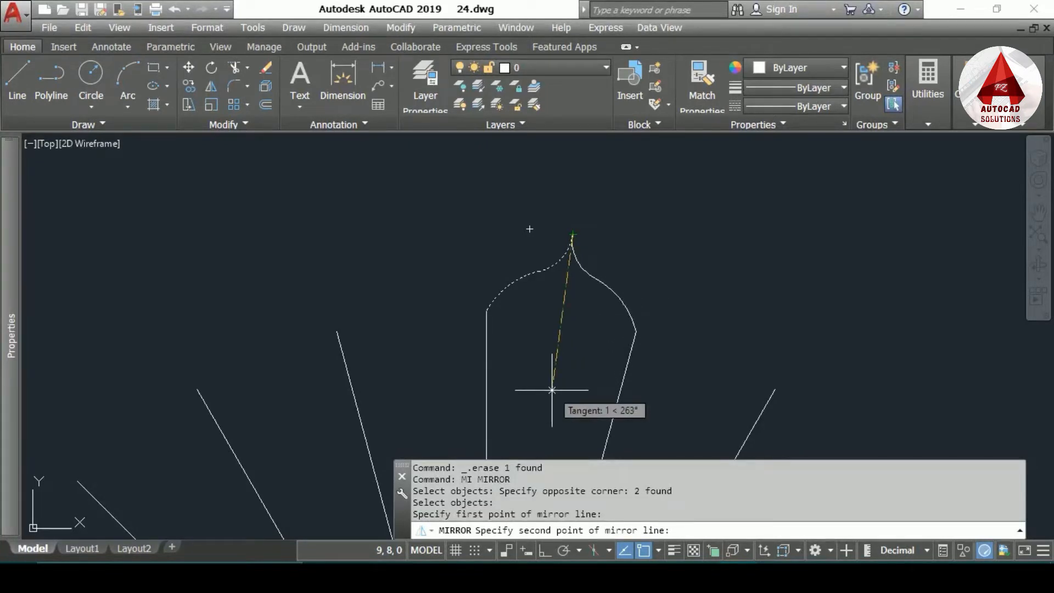
key("F8")
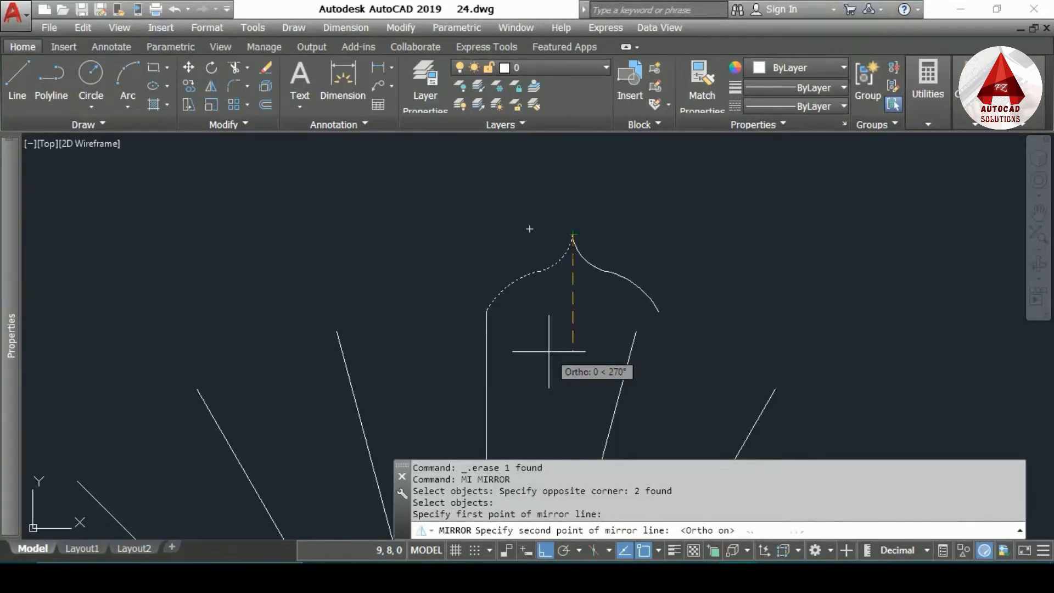
key("F8")
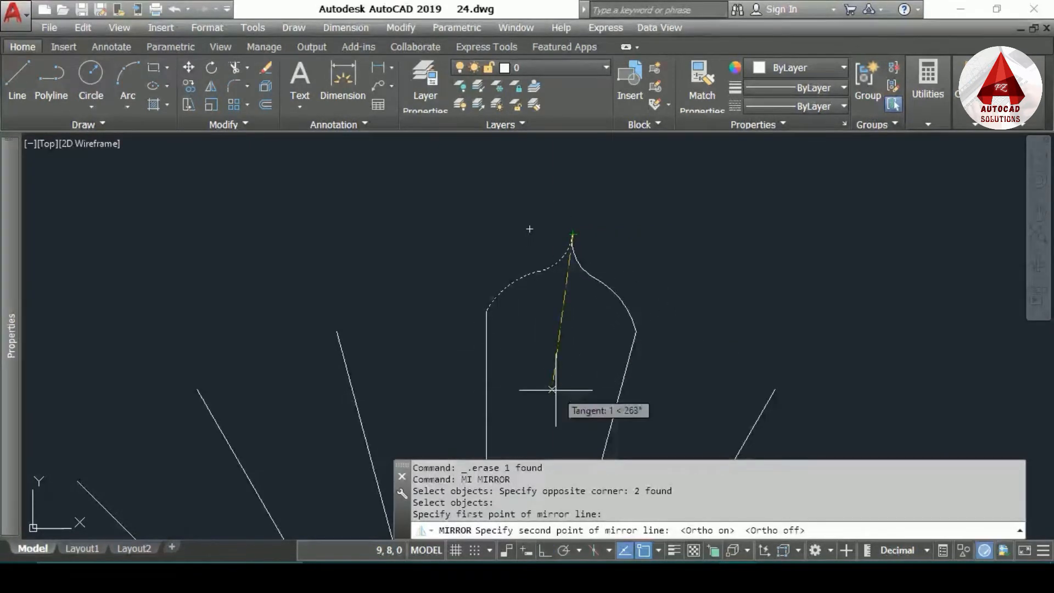
scroll(546, 377, "down", 5)
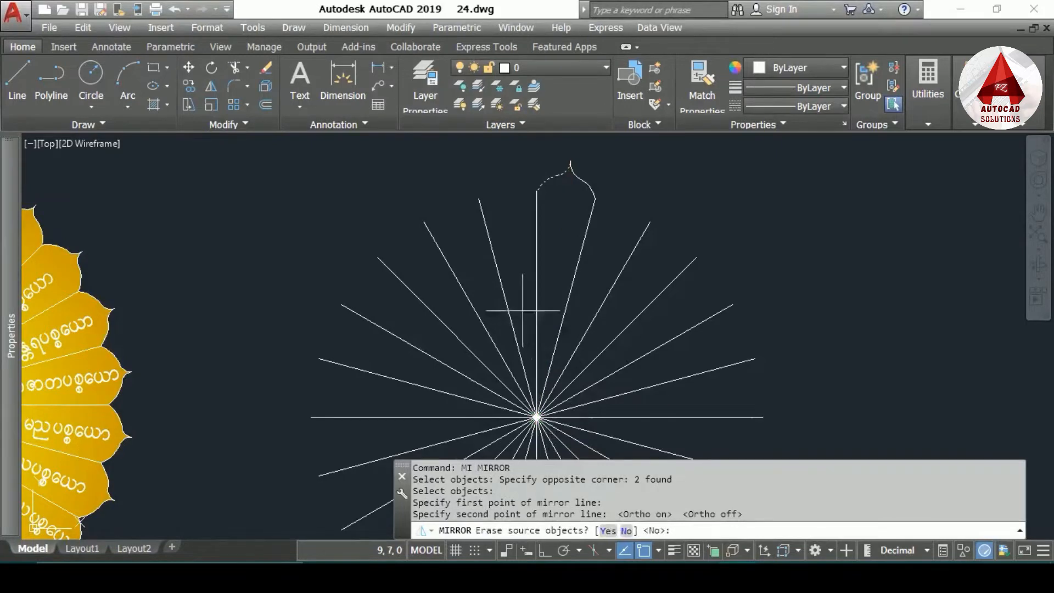
key("Return")
- Create a polar array of the four petal tip curves around the centre where the radial lines meet
scroll(567, 181, "up", 4)
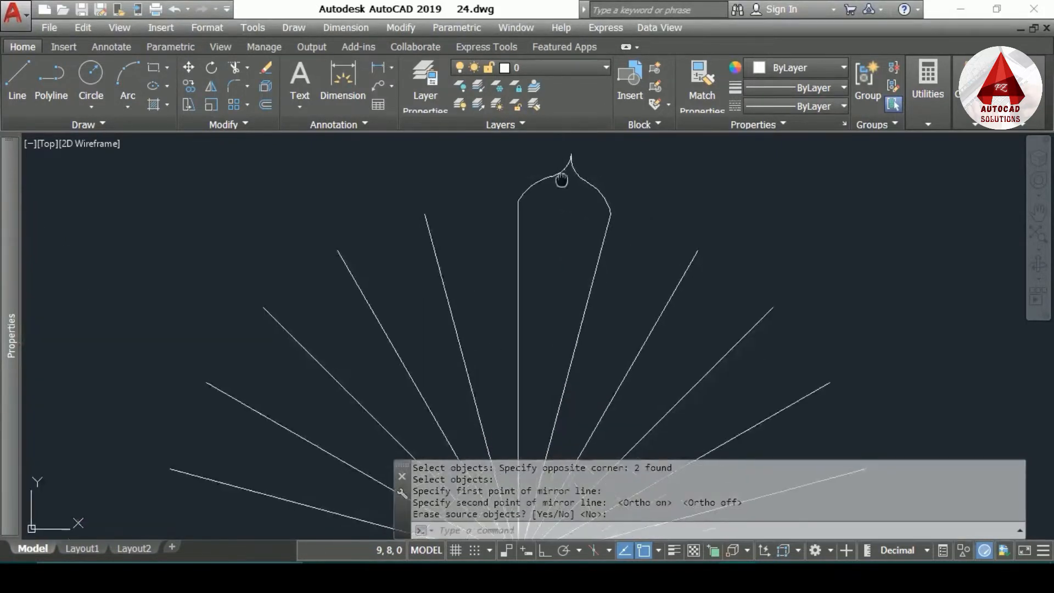
scroll(579, 230, "up", 2)
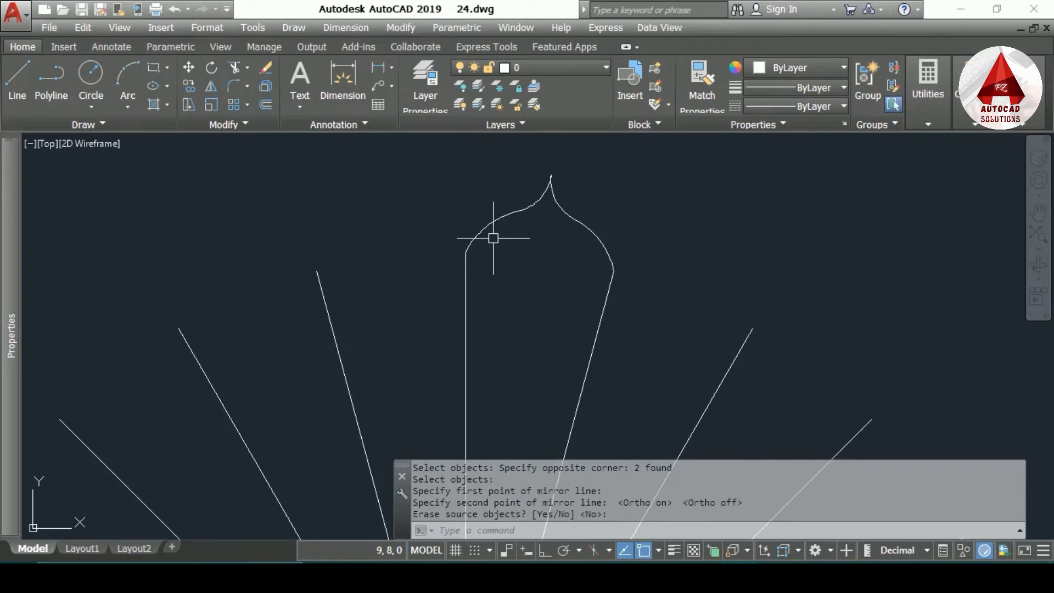
type("ar")
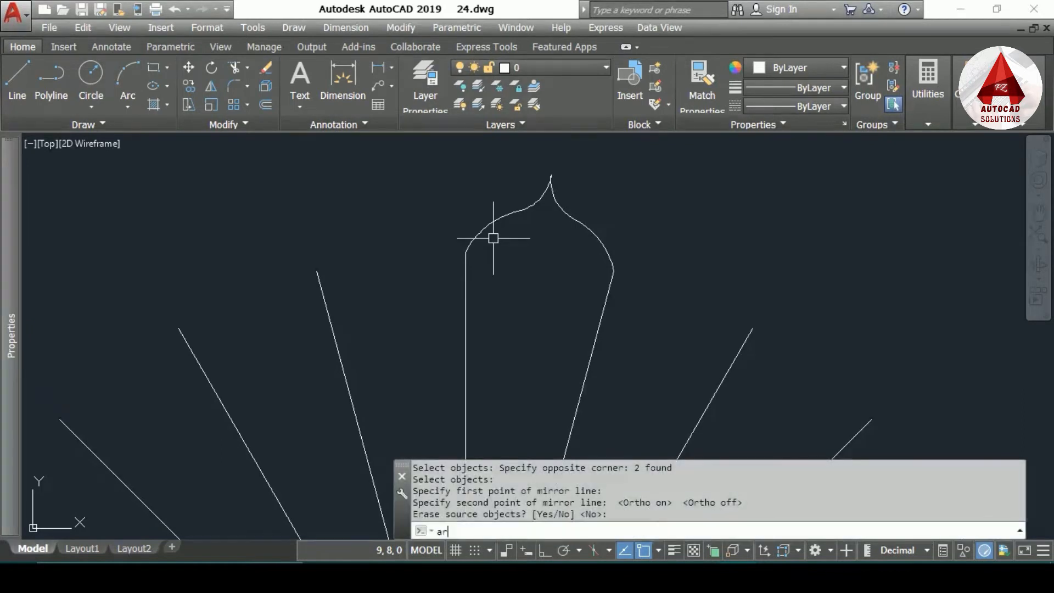
key("Return")
scroll(493, 237, "down", 2)
left_click(442, 159)
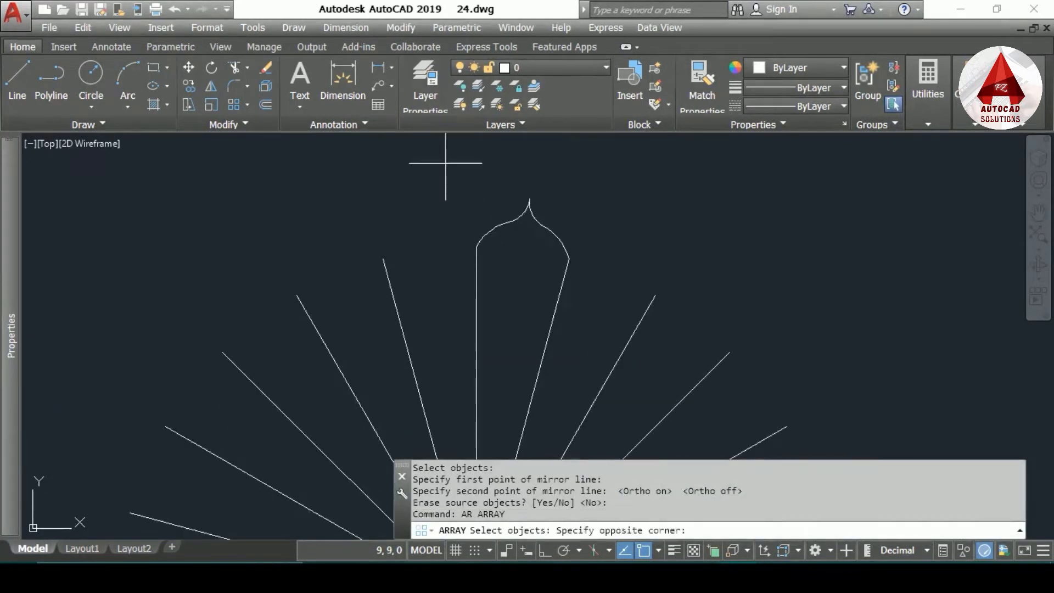
left_click(602, 297)
middle_click_drag(502, 250, 496, 206)
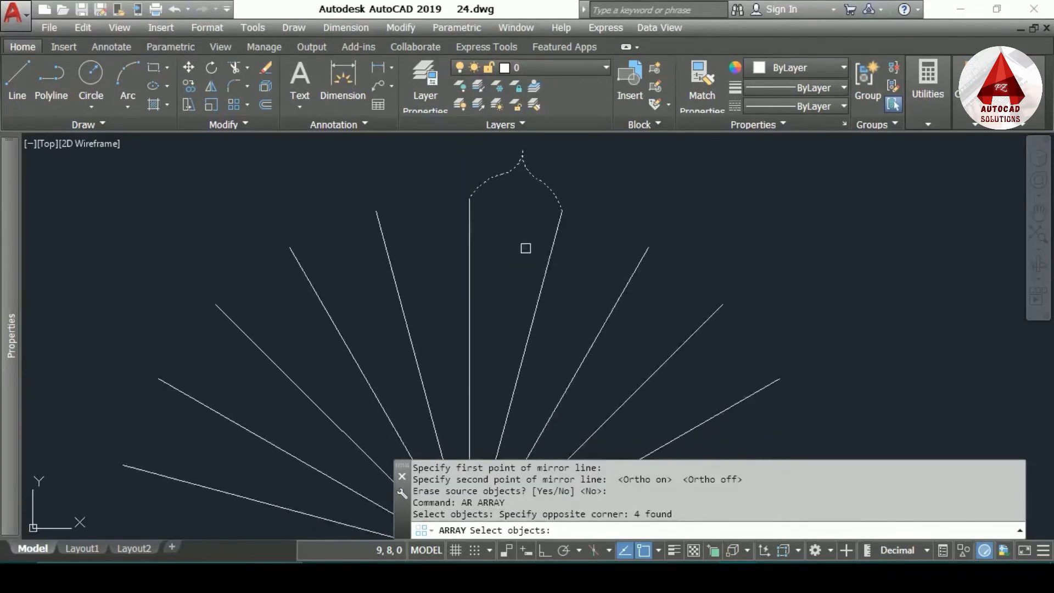
key("Return")
scroll(527, 248, "down", 2)
middle_click_drag(509, 365, 511, 316)
scroll(511, 317, "up", 3)
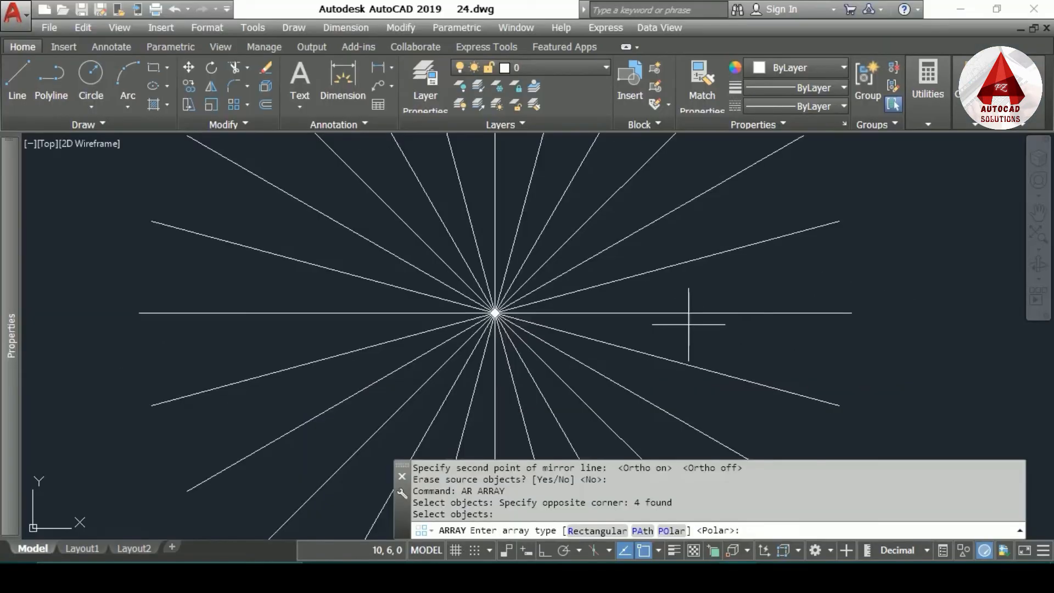
key("Return")
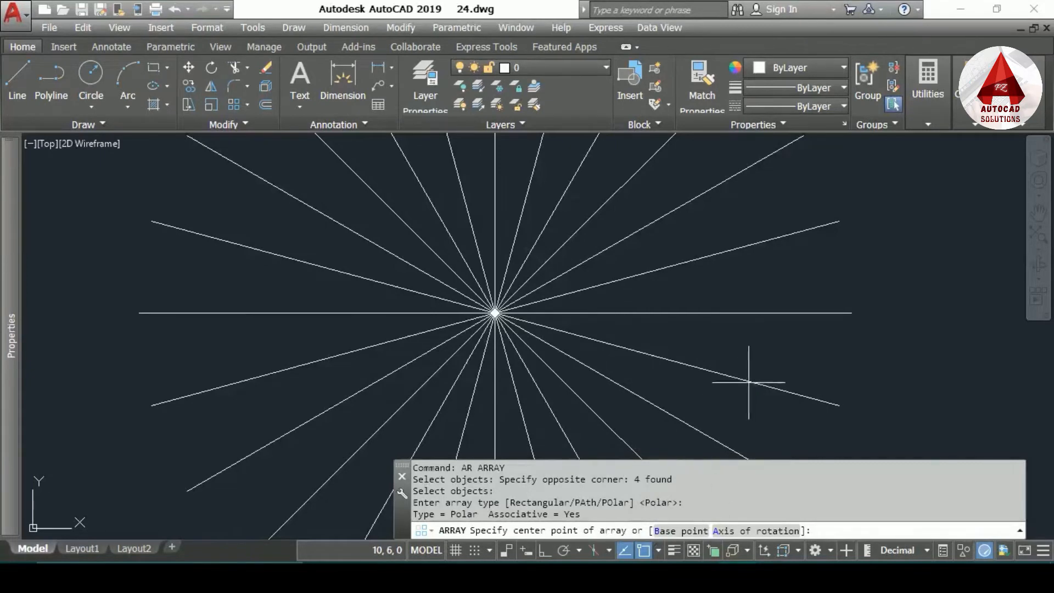
scroll(707, 387, "down", 5)
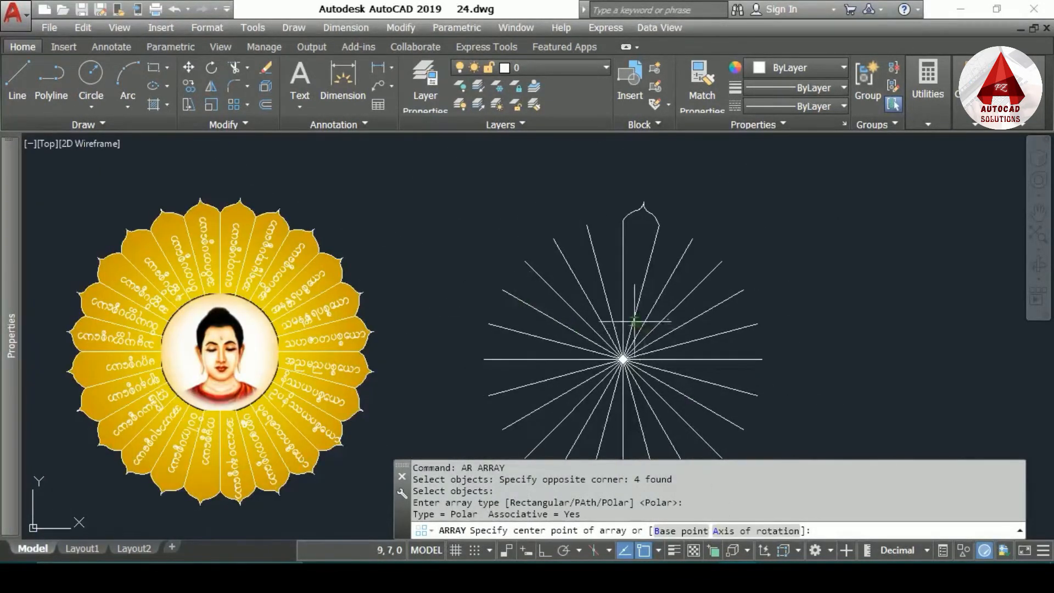
scroll(634, 329, "up", 4)
left_click(604, 350)
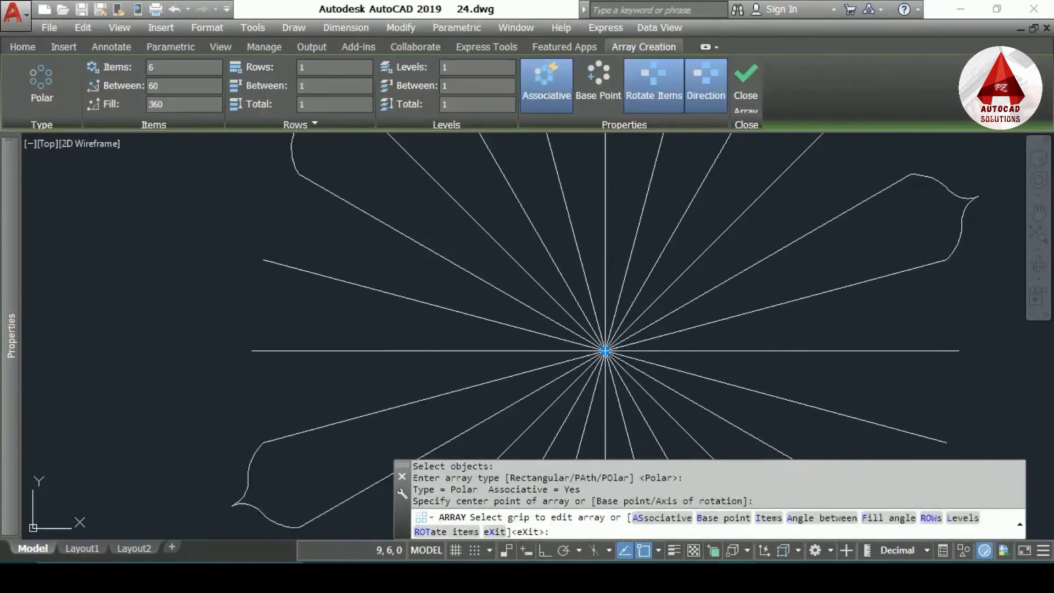
- Set the number of items in the petal tip array to 24 and finish the array
scroll(565, 291, "down", 5)
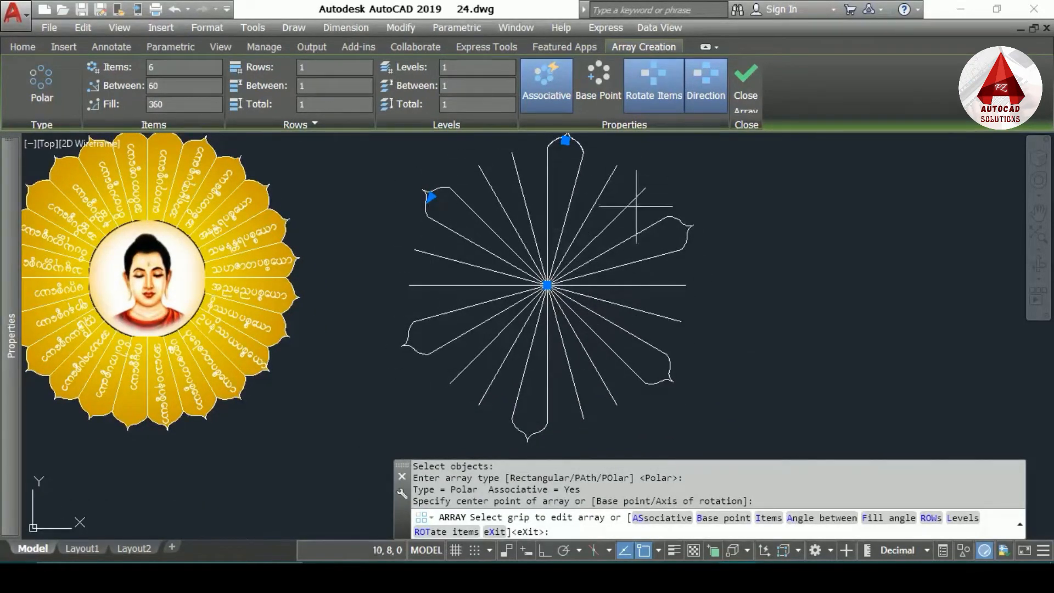
middle_click_drag(630, 312, 622, 331)
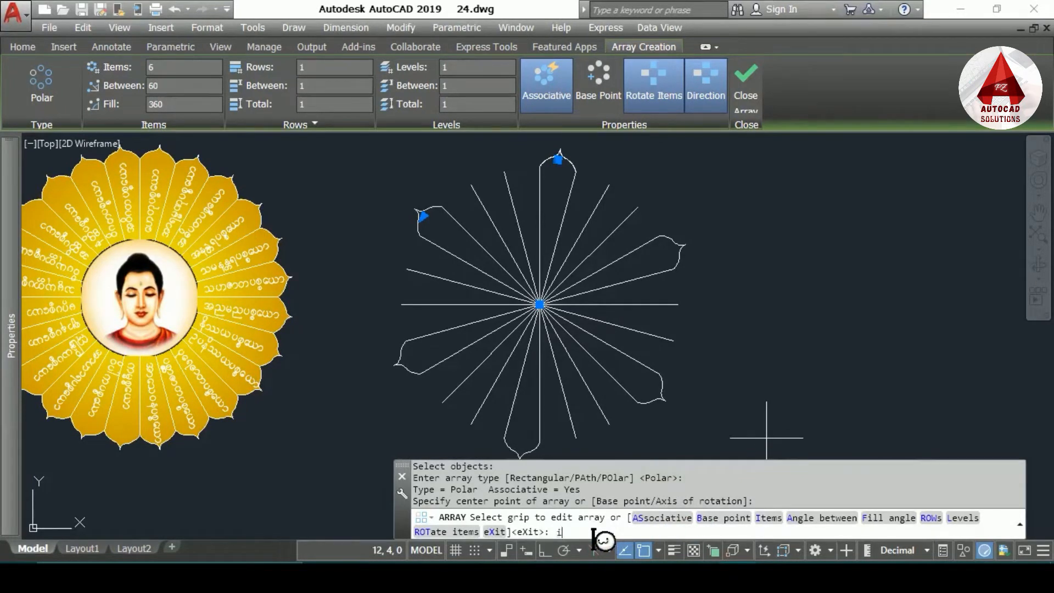
key("Return")
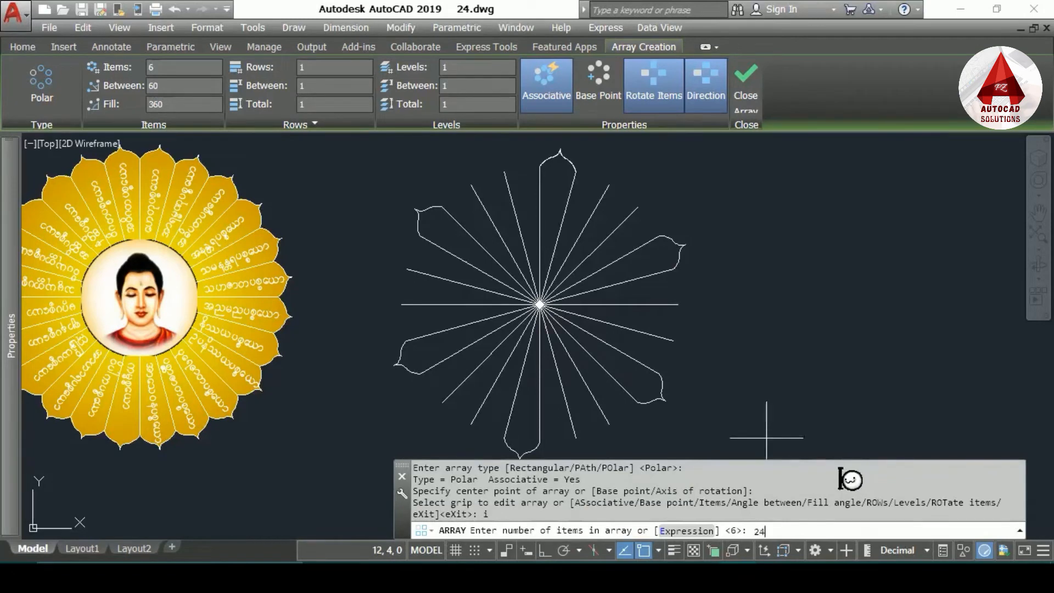
key("Return")
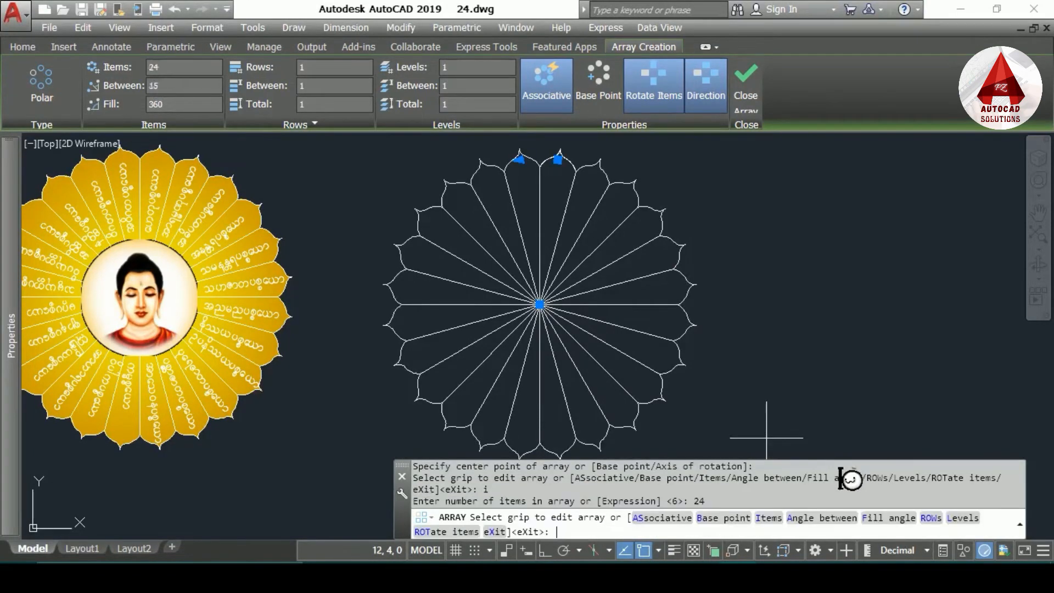
key("Escape")
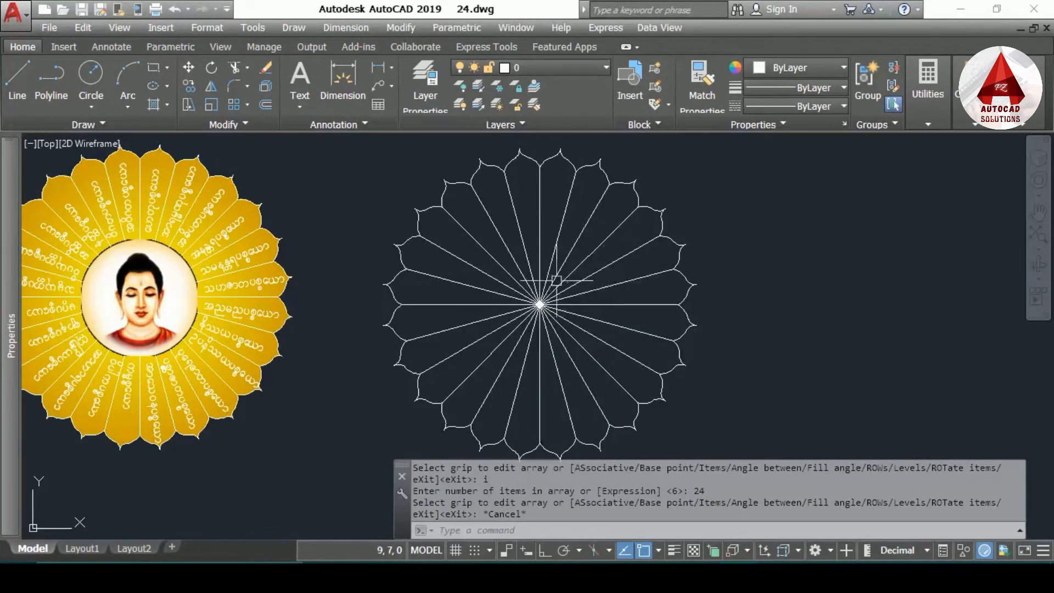
- Open the Text Style settings and select the Standard style in the list of styles
scroll(161, 217, "up", 2)
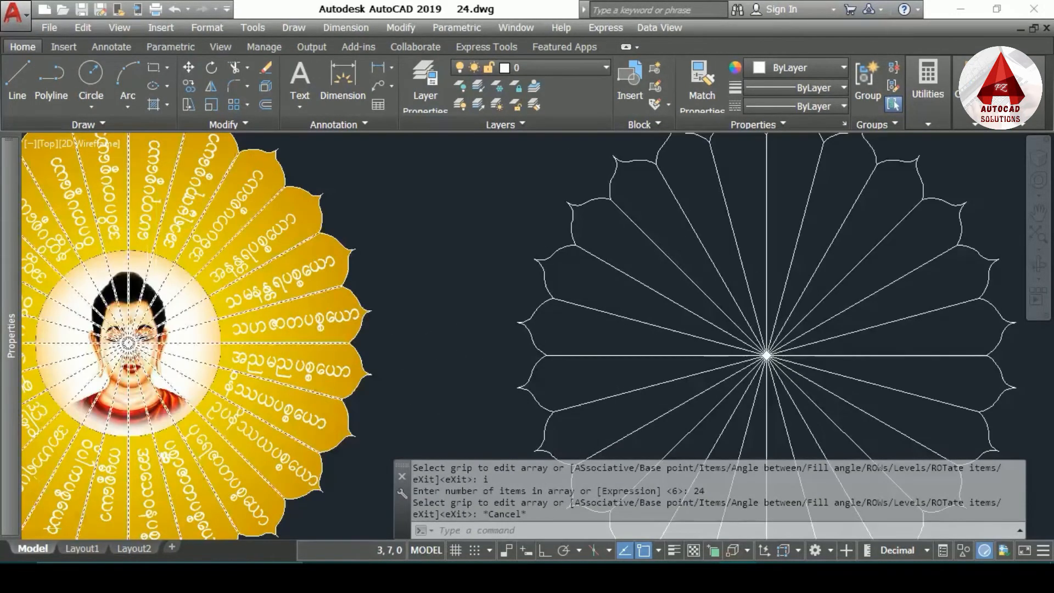
scroll(145, 286, "down", 2)
middle_click_drag(751, 235, 703, 204)
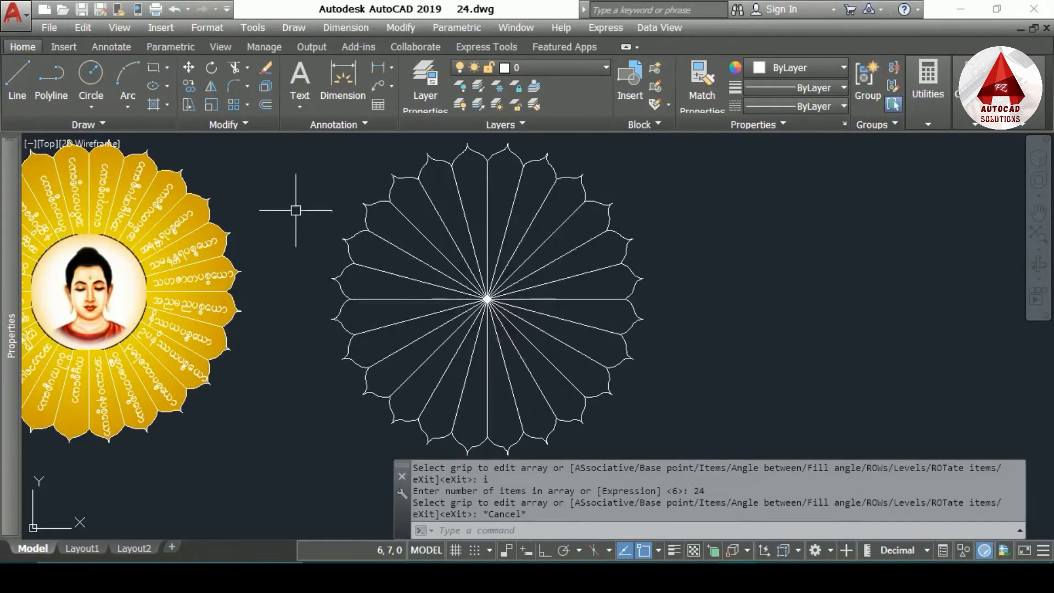
left_click(216, 28)
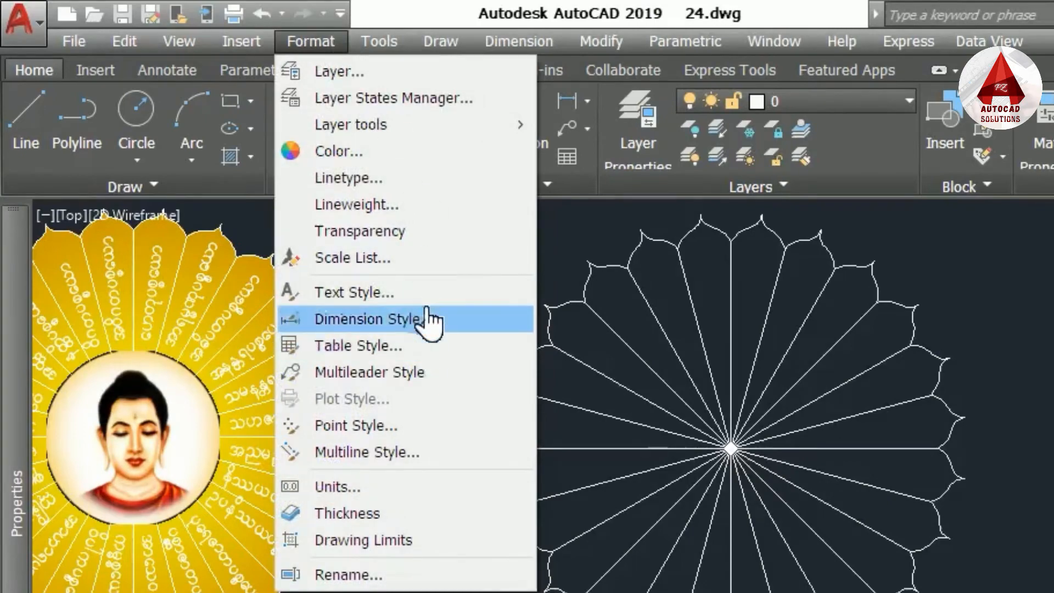
left_click(428, 296)
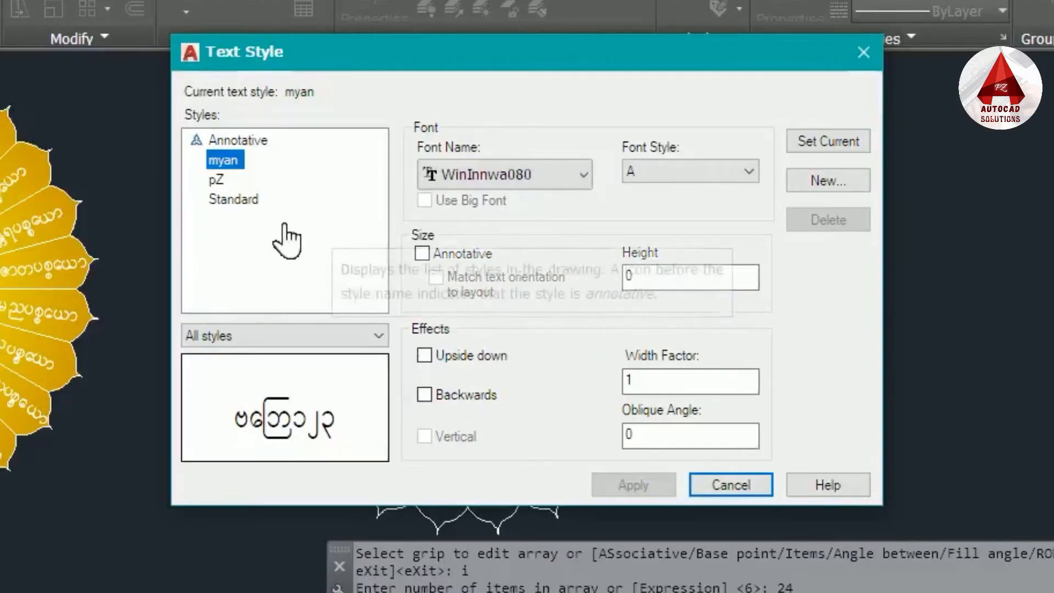
left_click(260, 200)
left_click(247, 162)
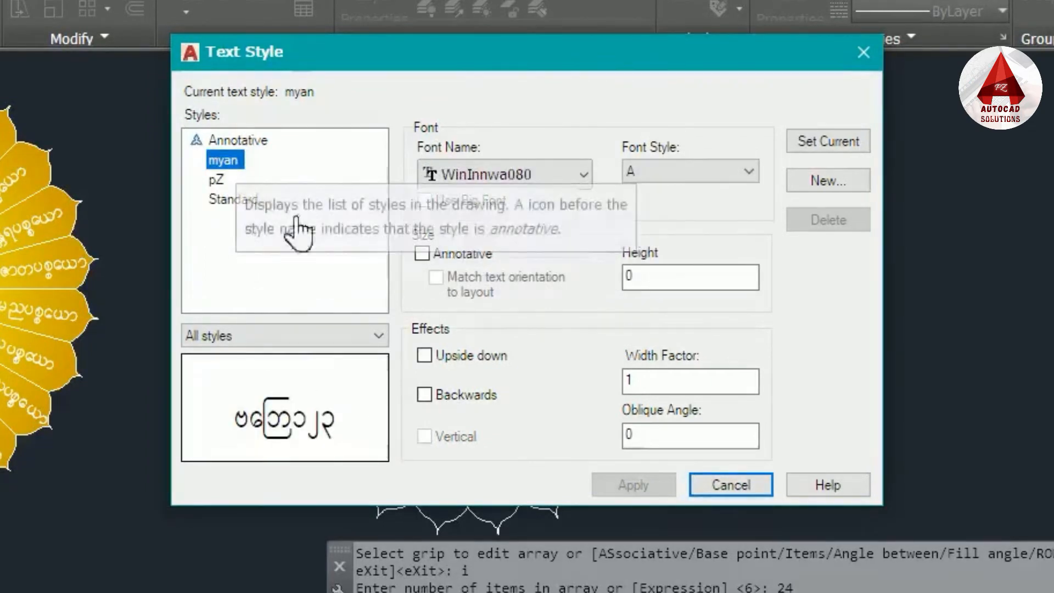
left_click(301, 246)
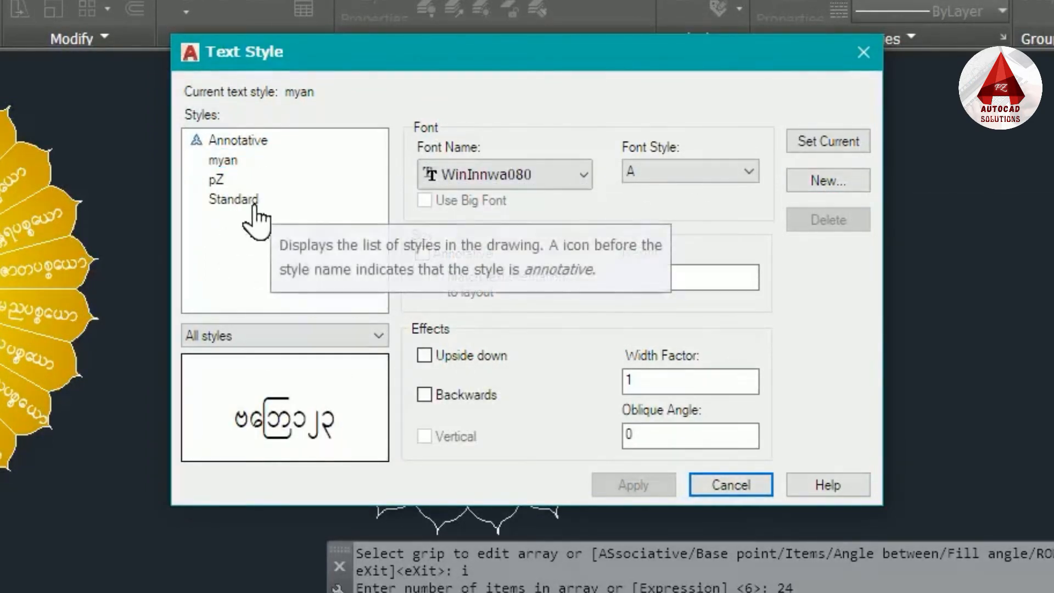
left_click(236, 199)
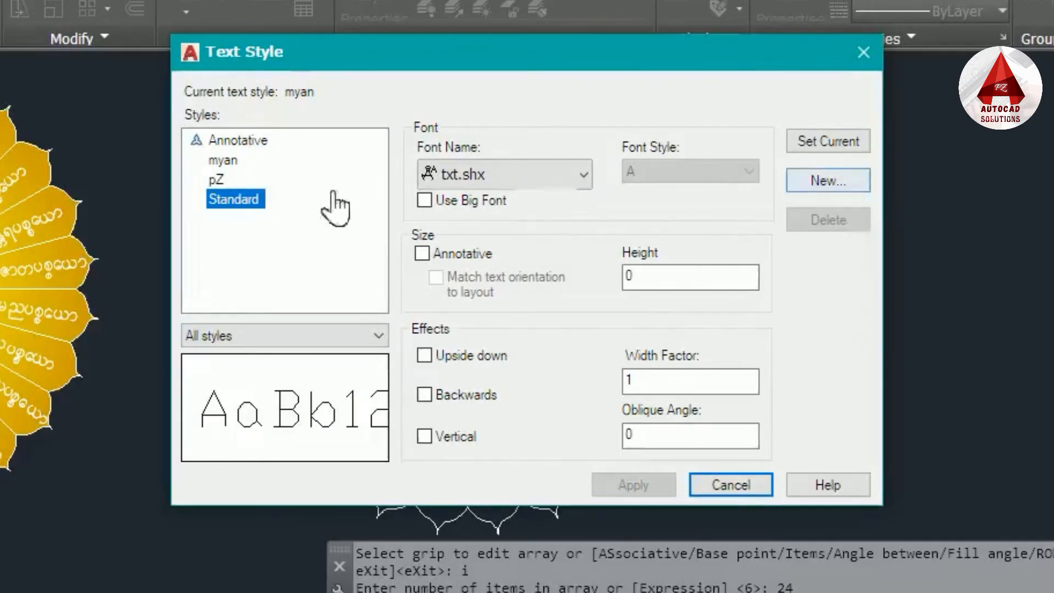
- Create a new text style named "mm font"
left_click(817, 183)
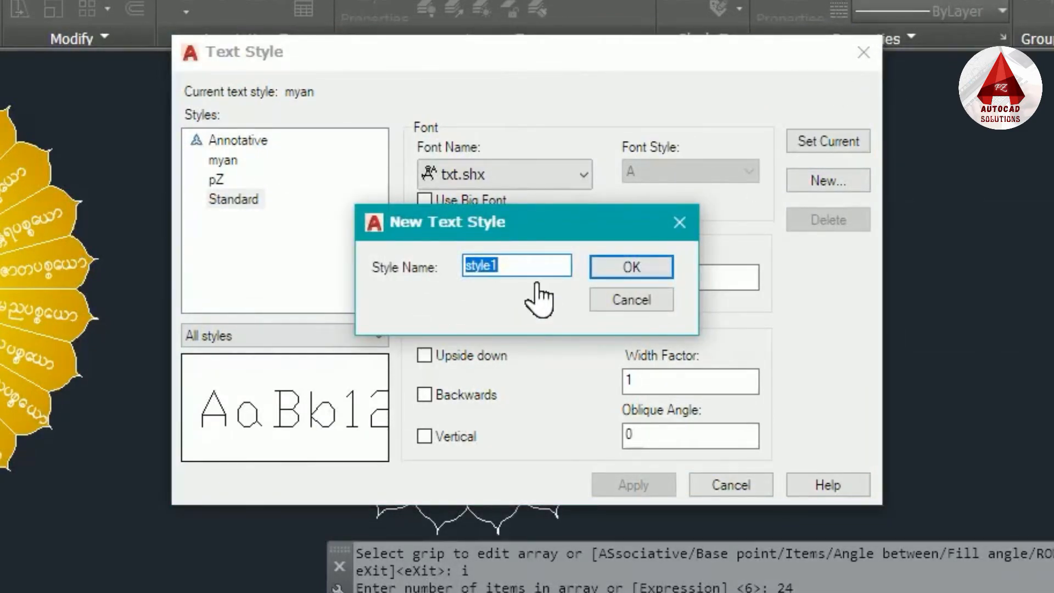
type("mm fon")
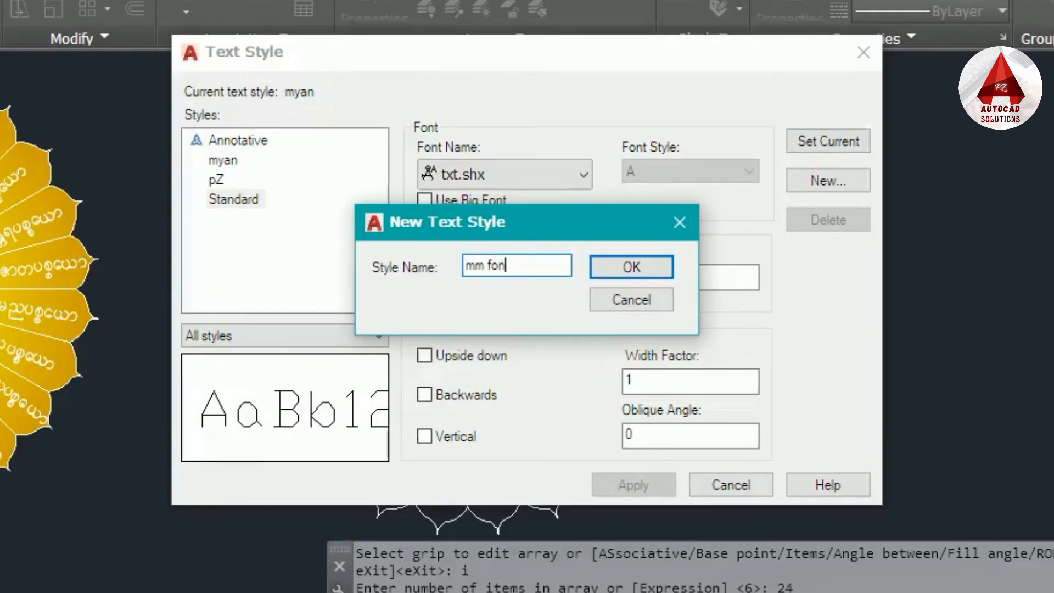
type("t")
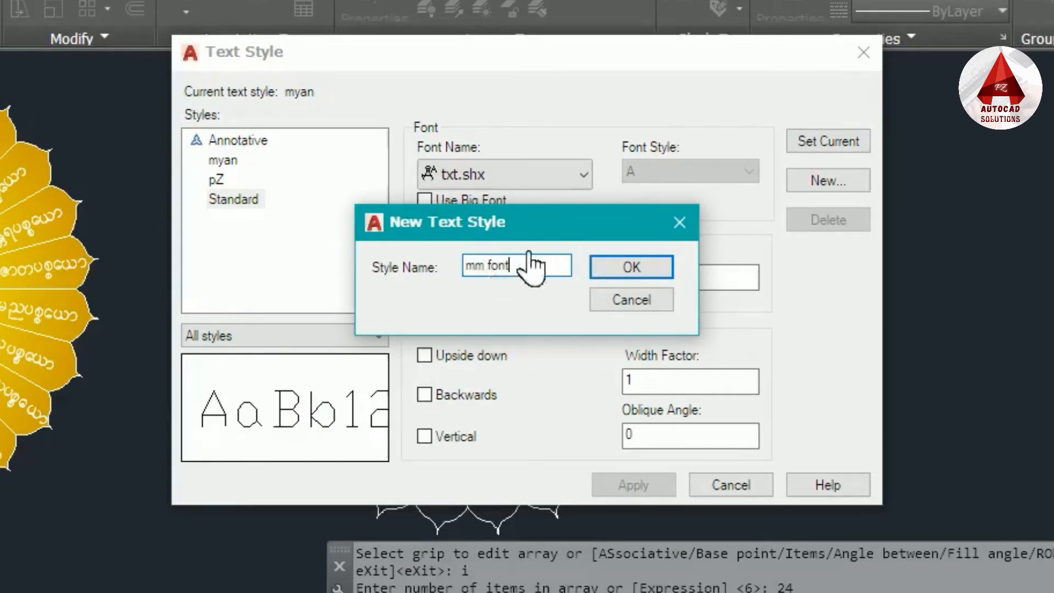
left_click(651, 274)
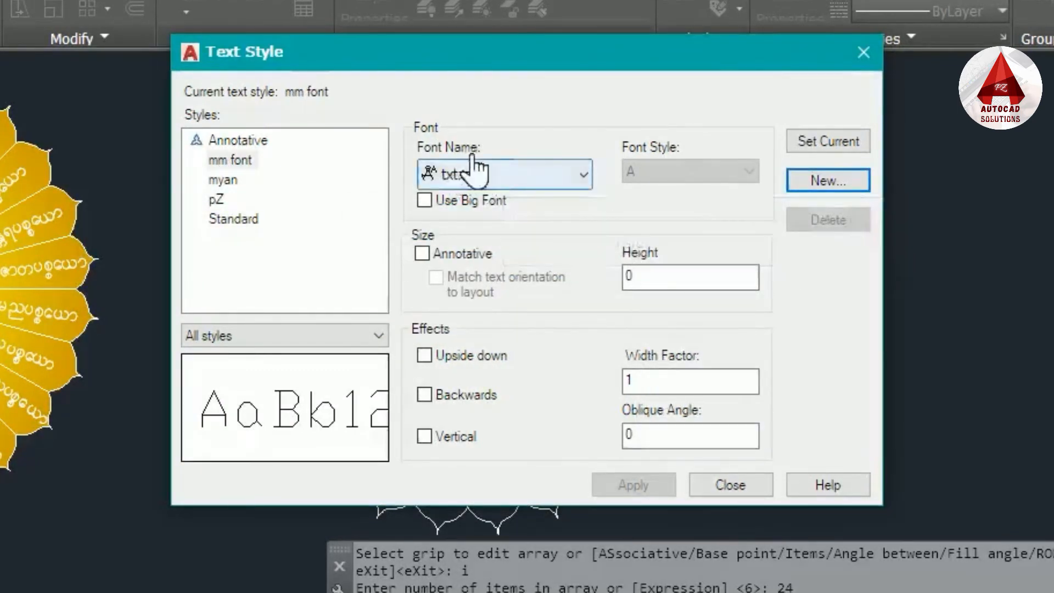
- Assign the WinInnwa080 font to the "mm font" text style, make it current, save the changes and close the settings
left_click(508, 174)
scroll(483, 411, "down", 3)
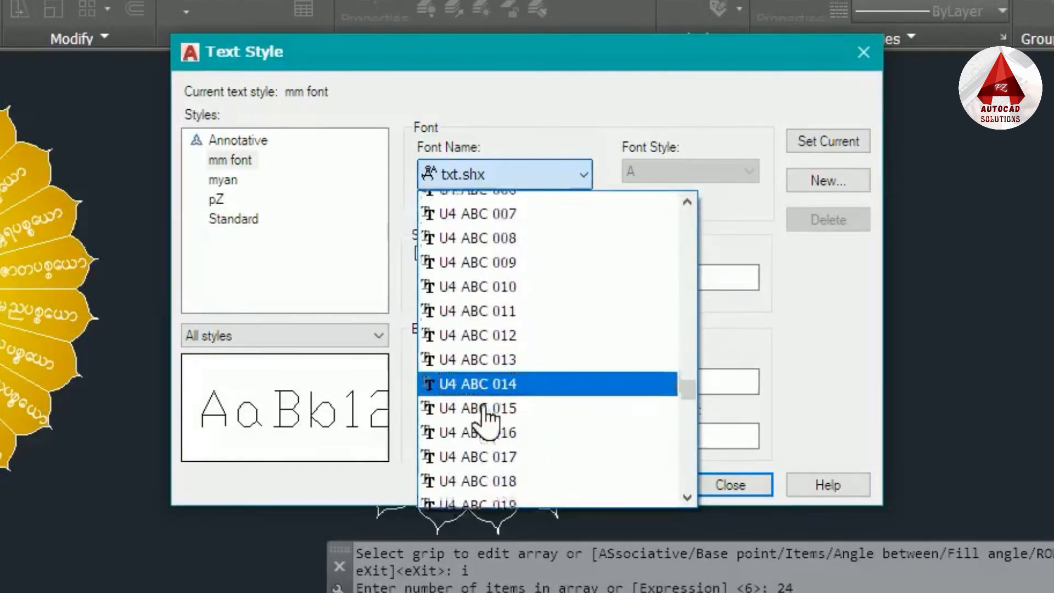
key("w")
scroll(483, 417, "down", 1)
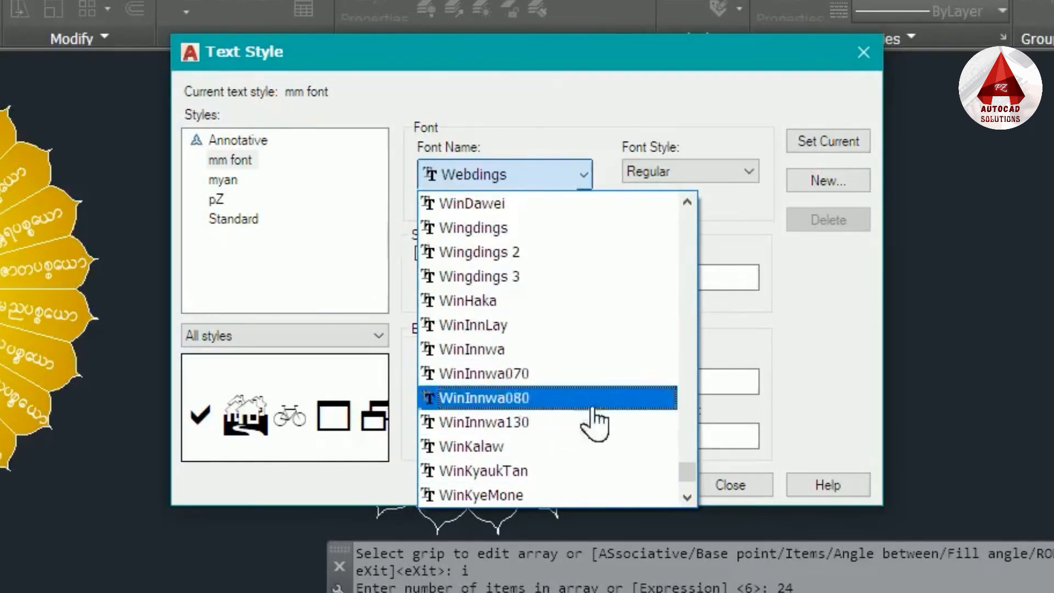
left_click(524, 398)
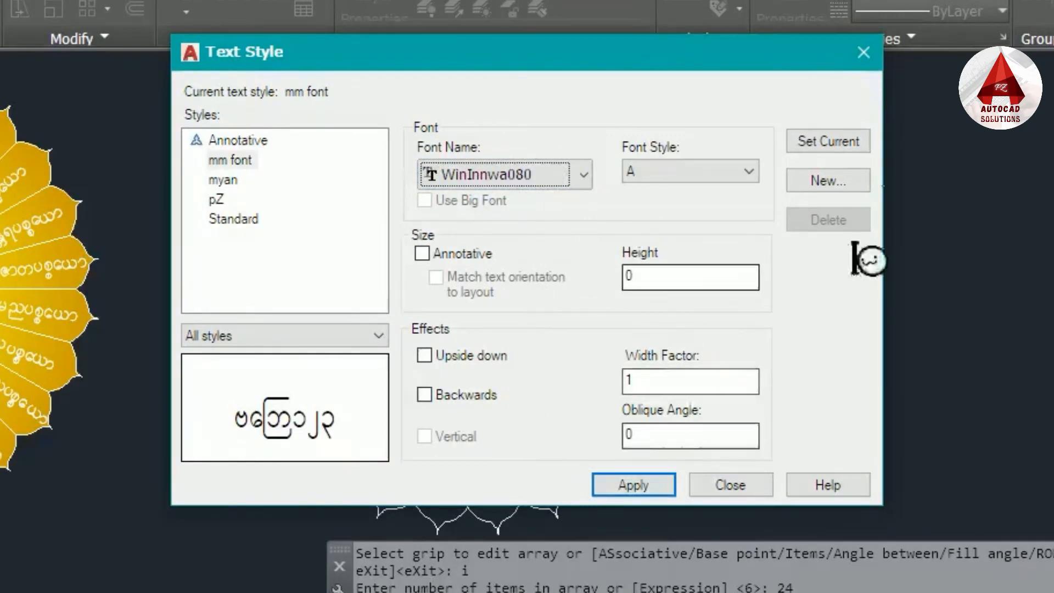
left_click(823, 144)
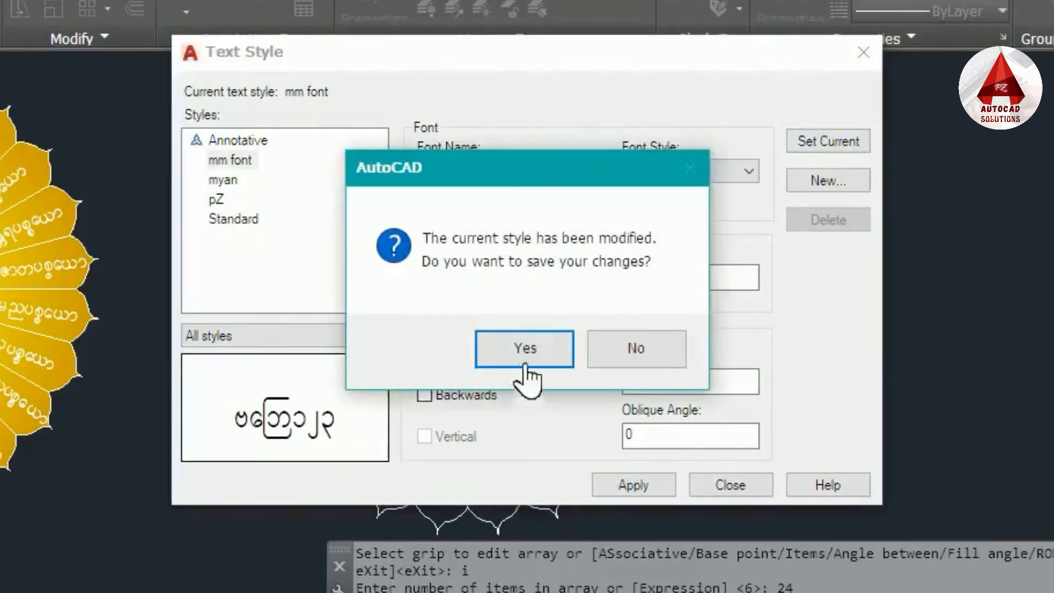
left_click(525, 363)
left_click(741, 487)
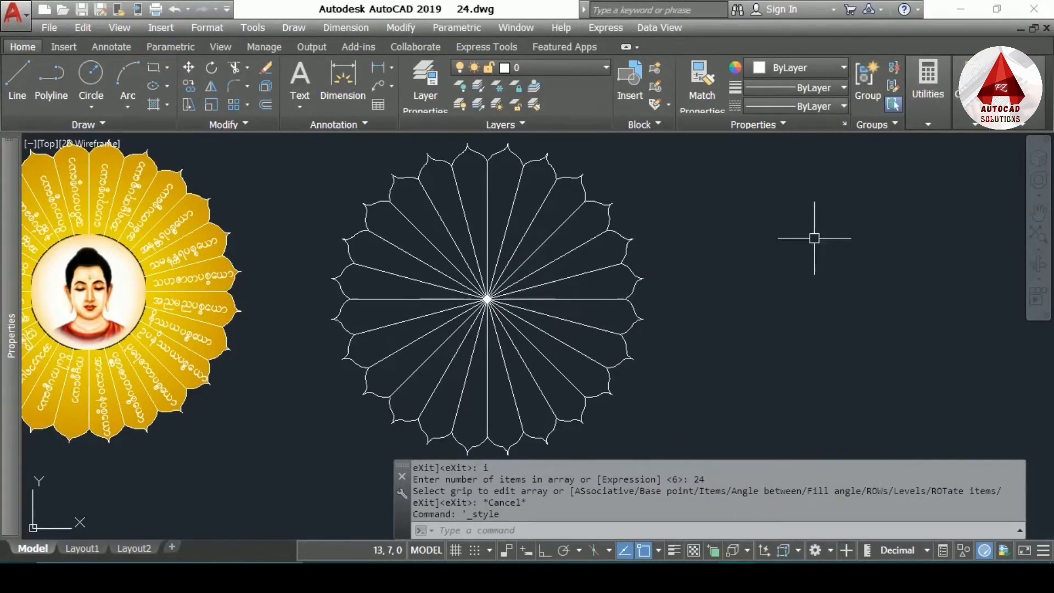
- Start a single-line text in the empty area beside the new lotus, with Ortho on, height 0.1 and the default rotation of 0
middle_click_drag(581, 325, 618, 319)
middle_click_drag(748, 280, 720, 283)
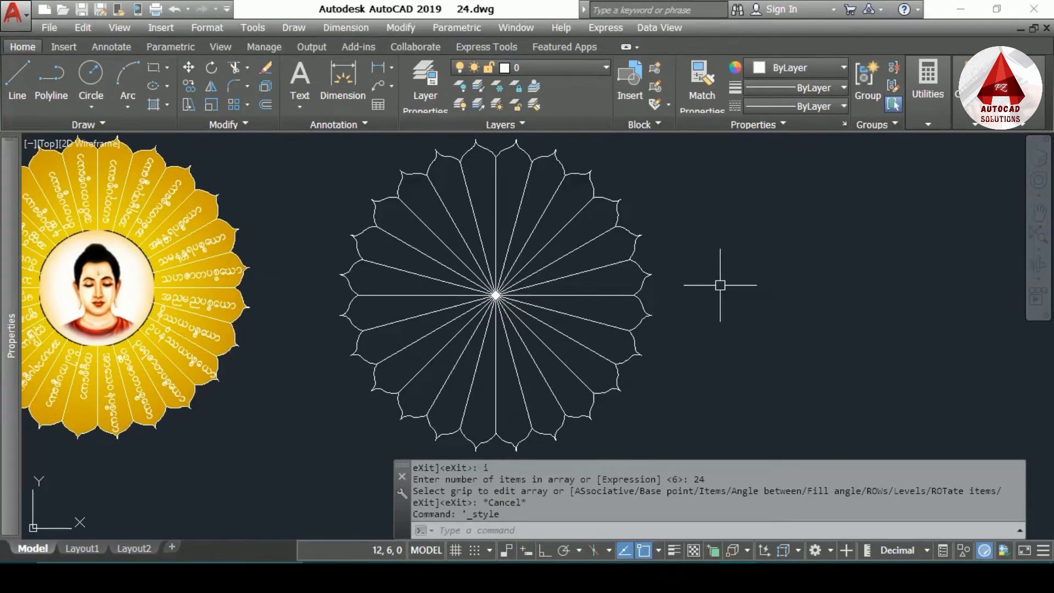
type("dt")
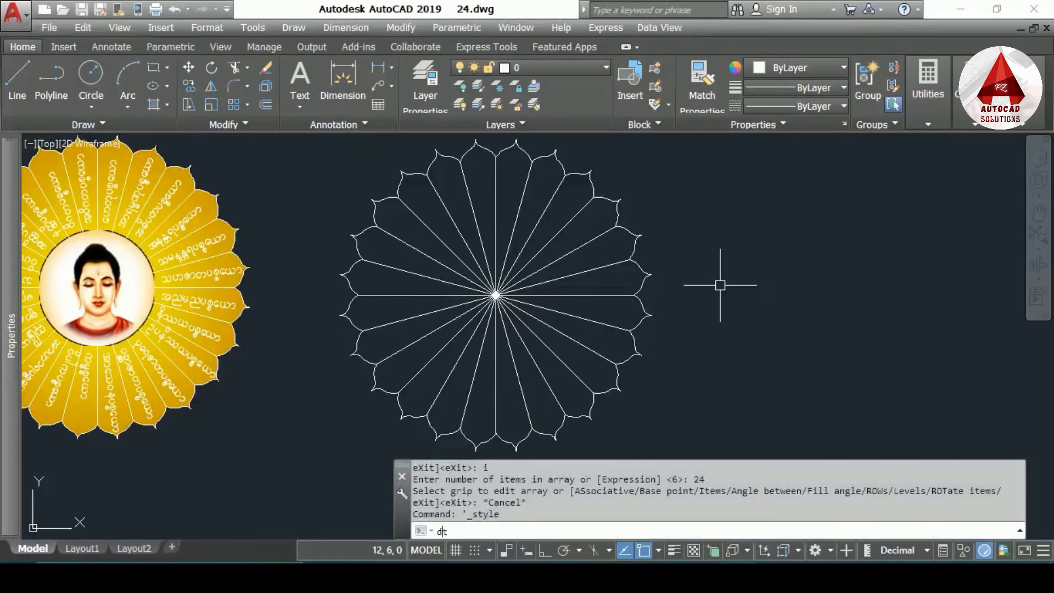
key("Return")
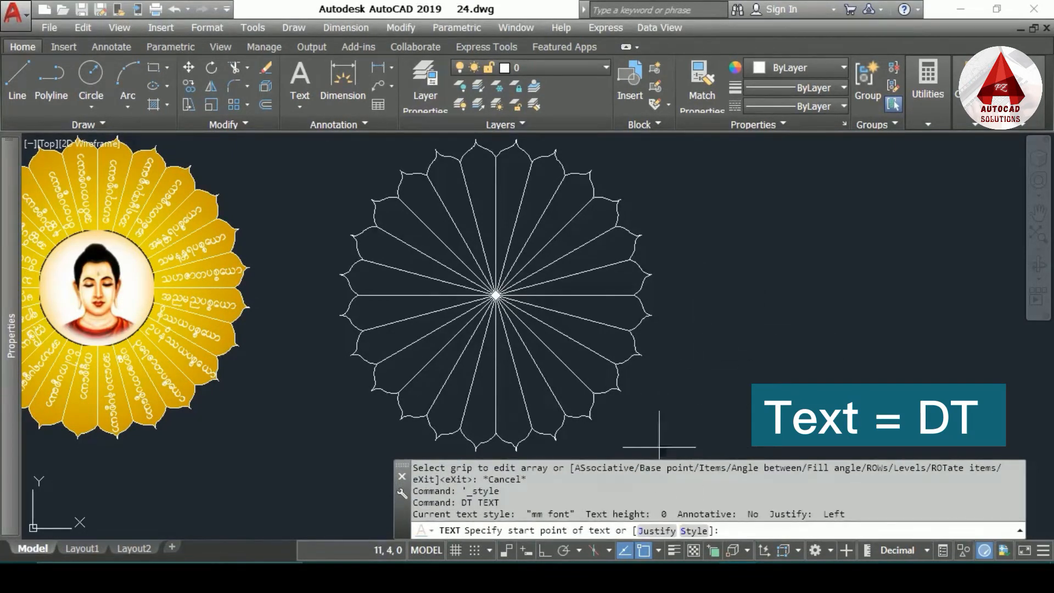
left_click(732, 223)
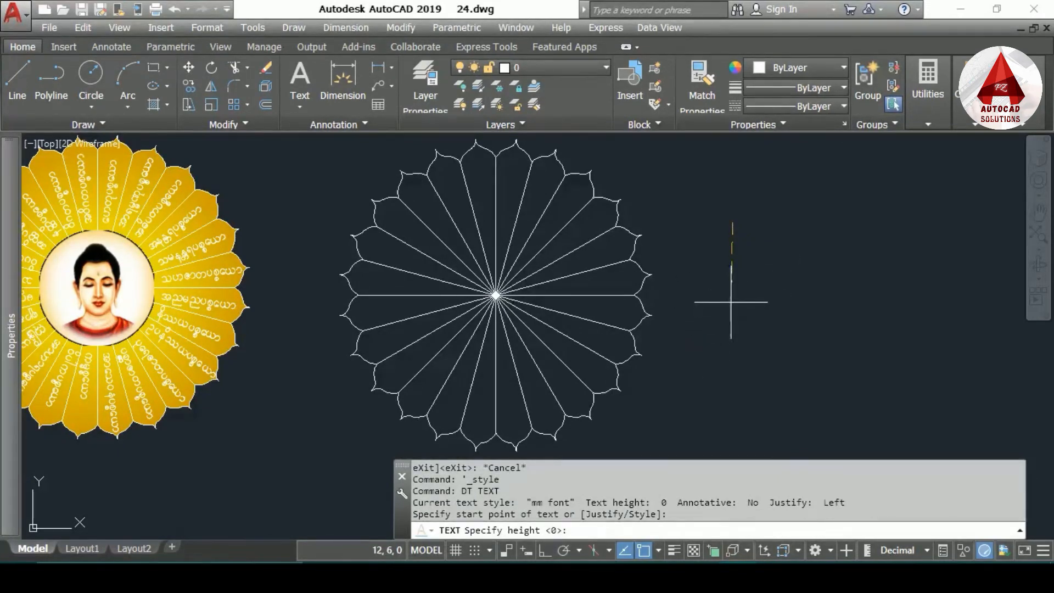
left_click(534, 549)
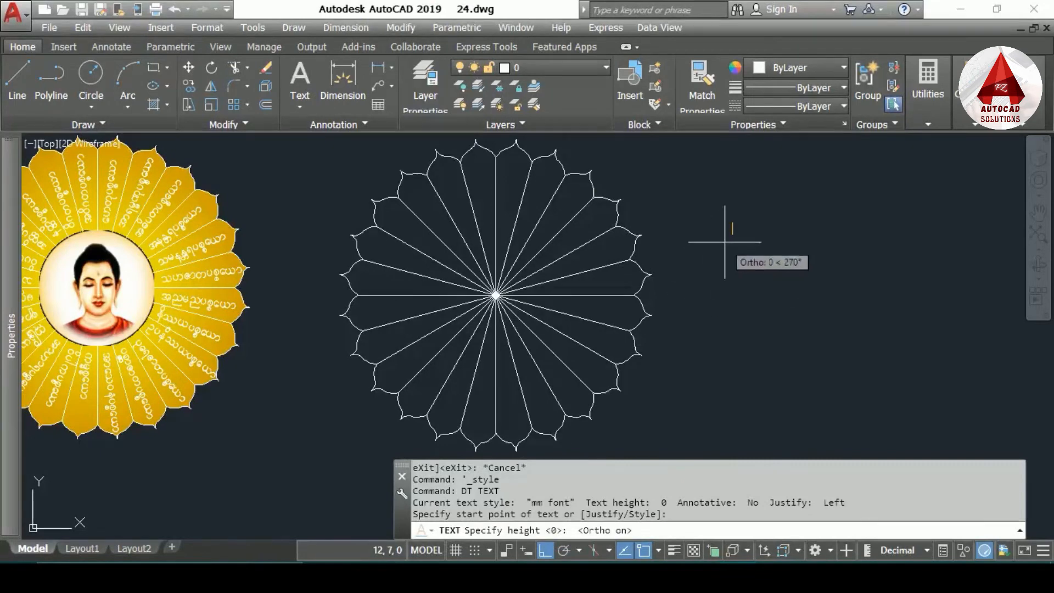
scroll(730, 247, "up", 4)
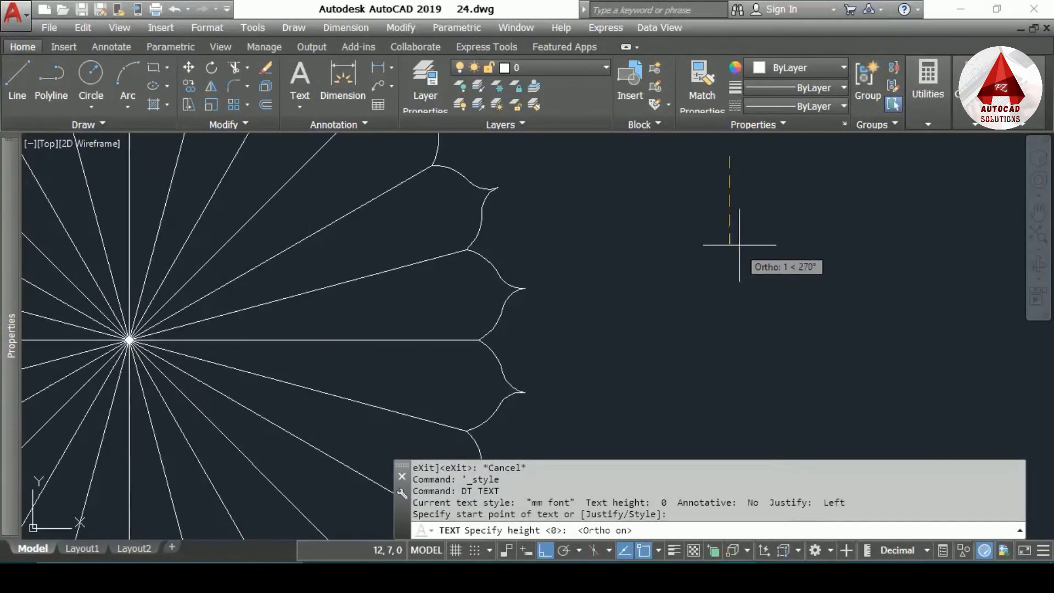
scroll(736, 316, "down", 2)
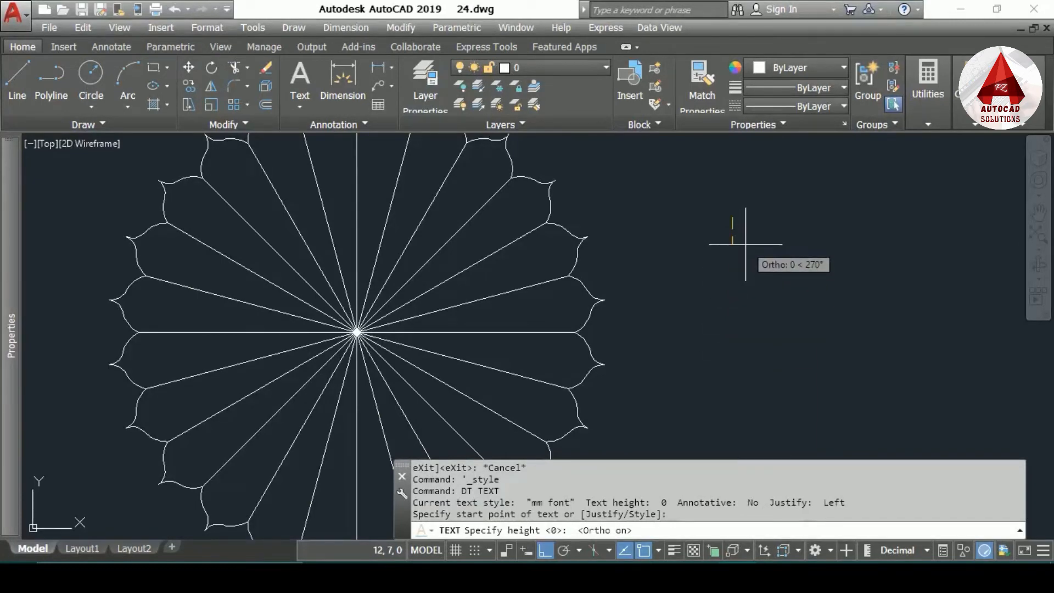
type("0.1")
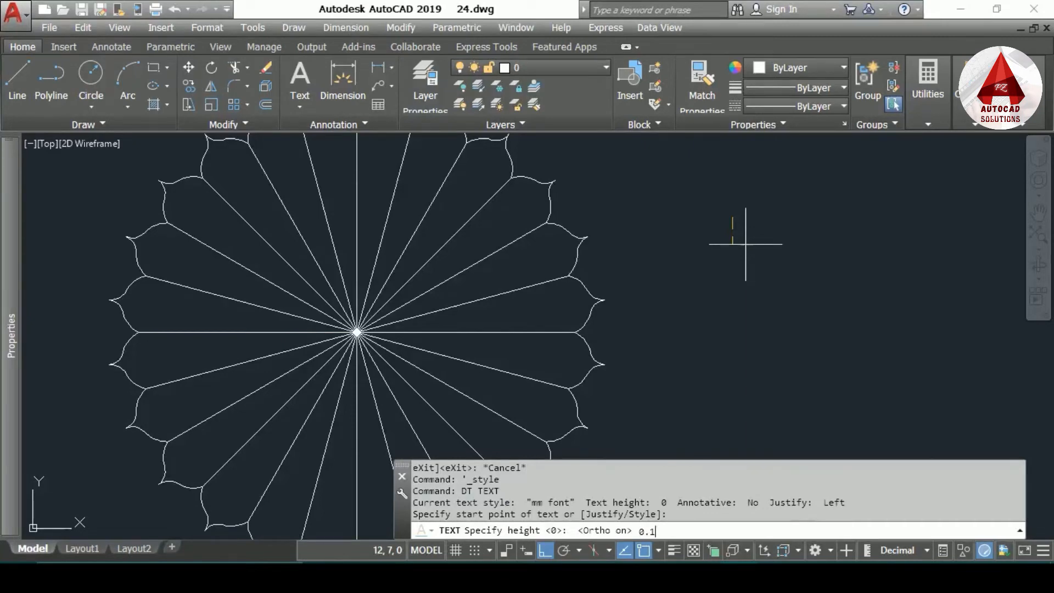
key("Return")
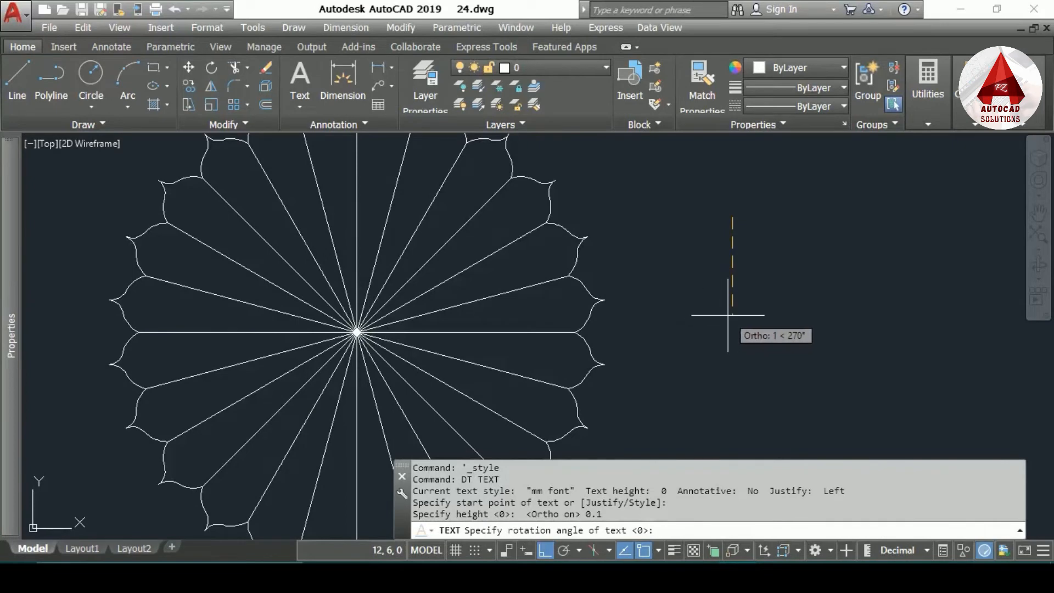
key("Return")
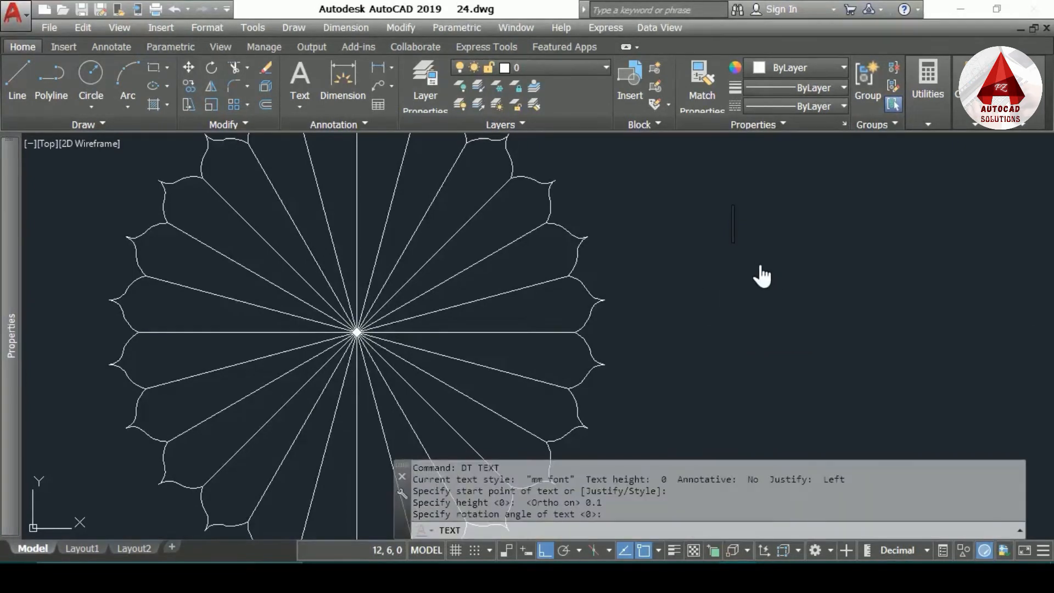
- Enter the first part of the Myanmar text, "ဟေတုပစ", in the single-line text
scroll(768, 204, "up", 2)
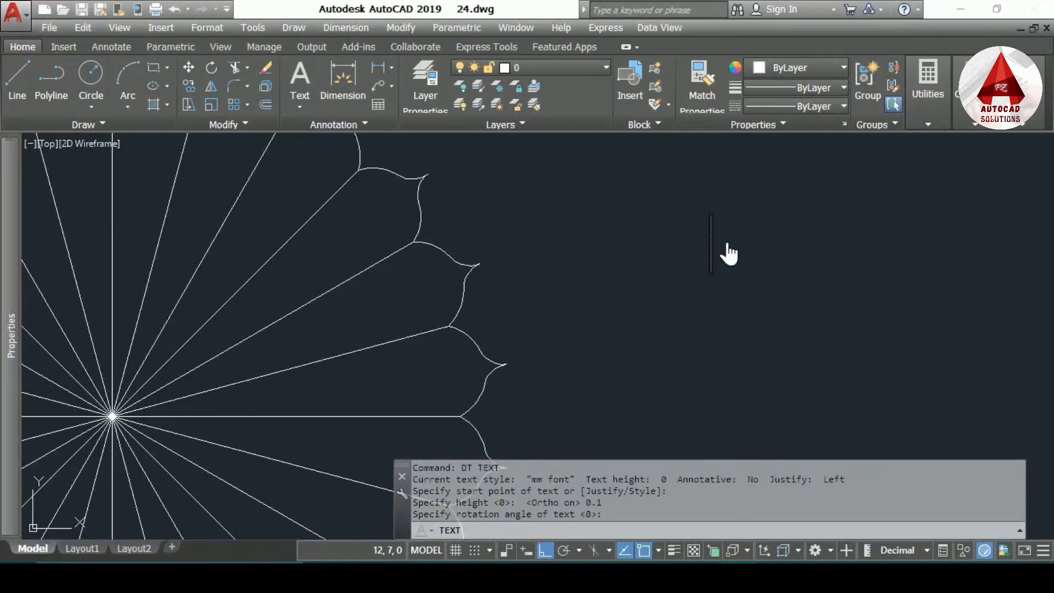
type("6")
type("ပာ")
type("တု")
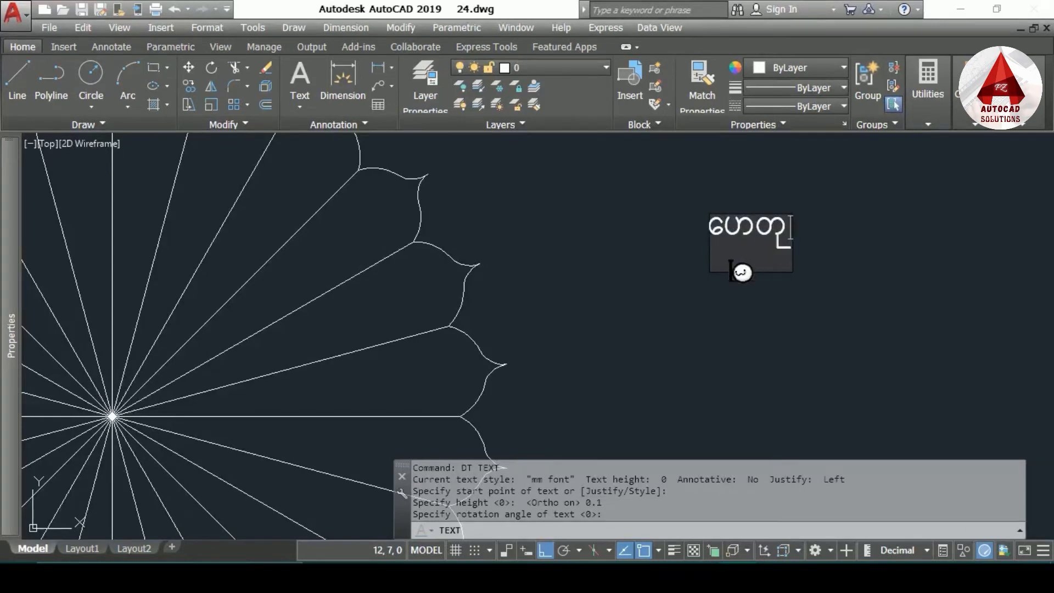
scroll(736, 233, "up", 2)
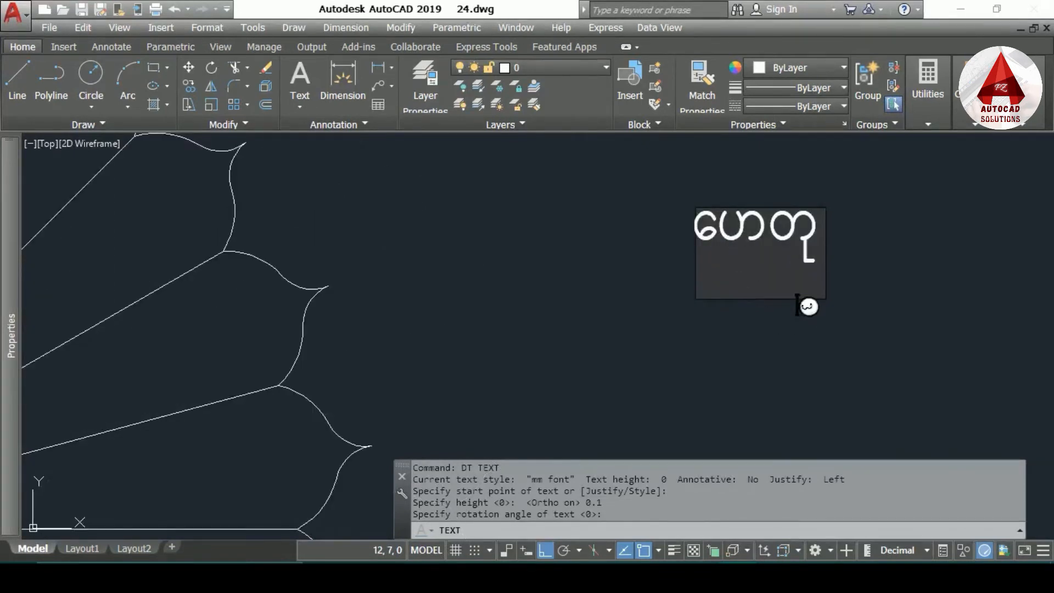
type("ုပစ")
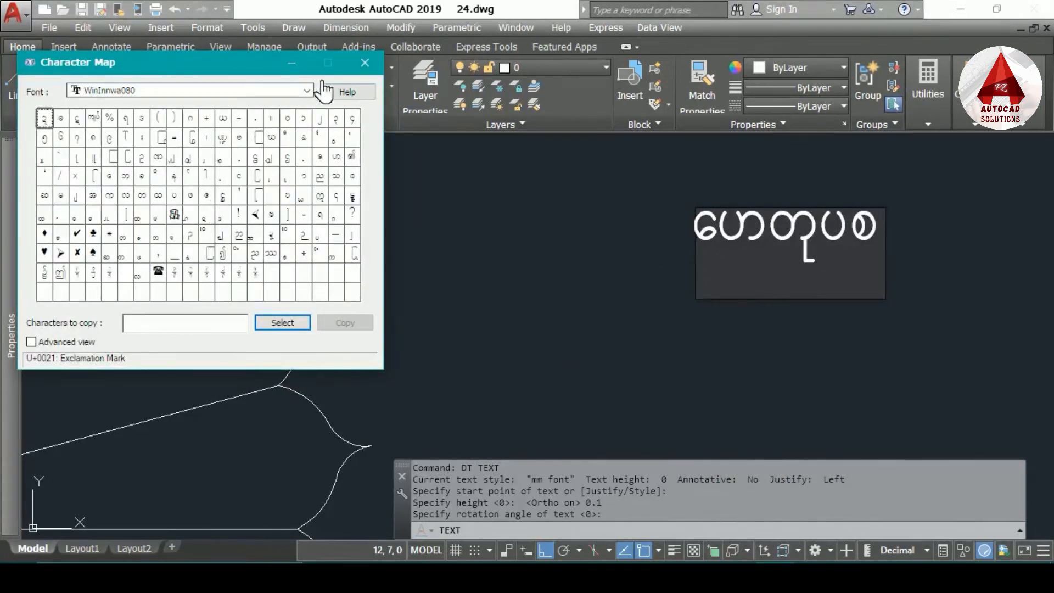
- Close the Character Map, reopen it through a Windows search for "cha", and move its window closer to the text
left_click(364, 62)
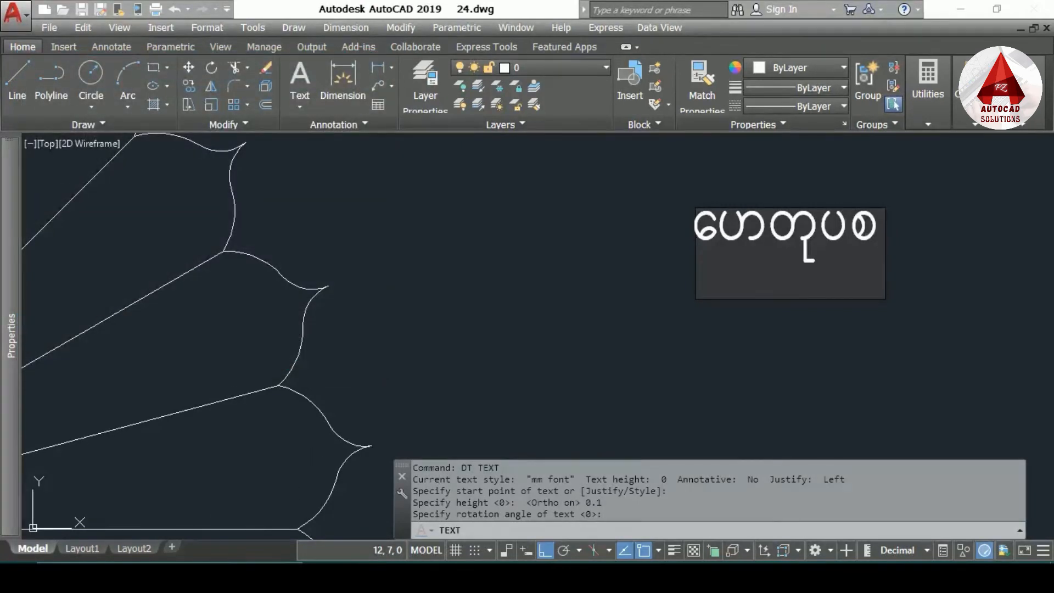
key("super+s")
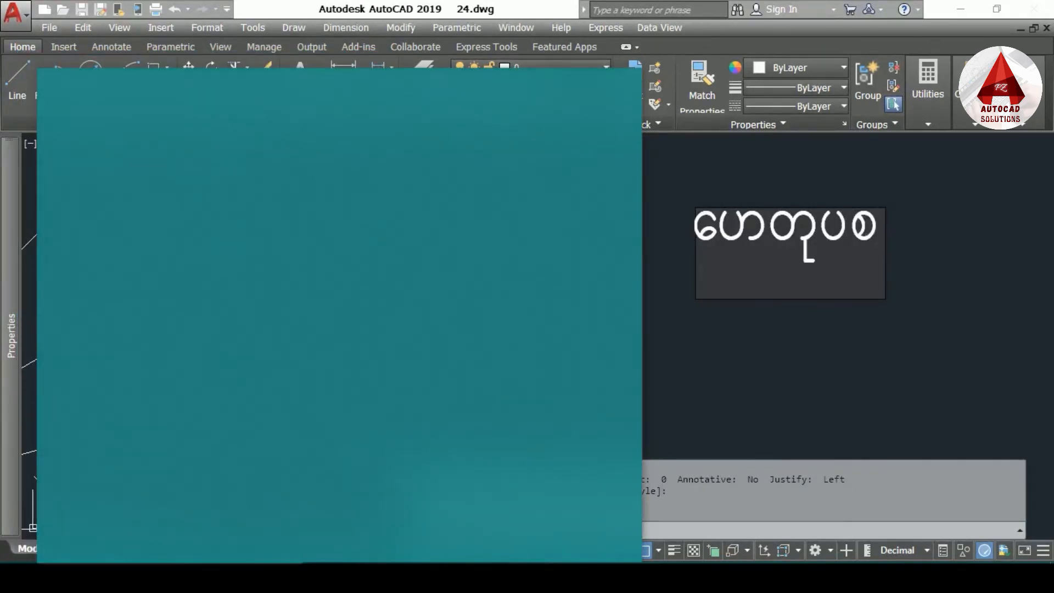
type("c")
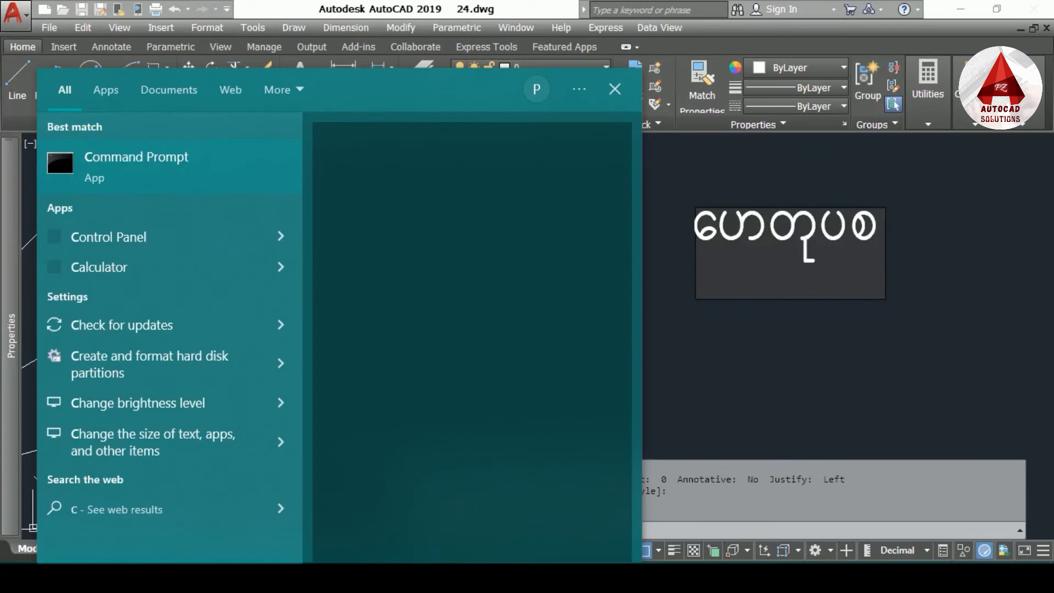
type("ha")
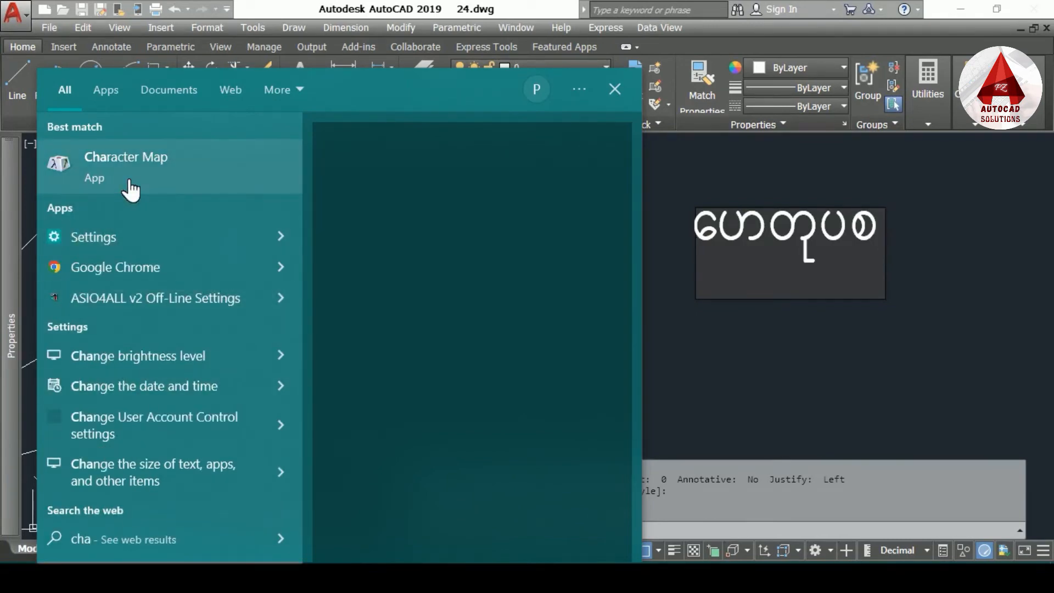
left_click(131, 189)
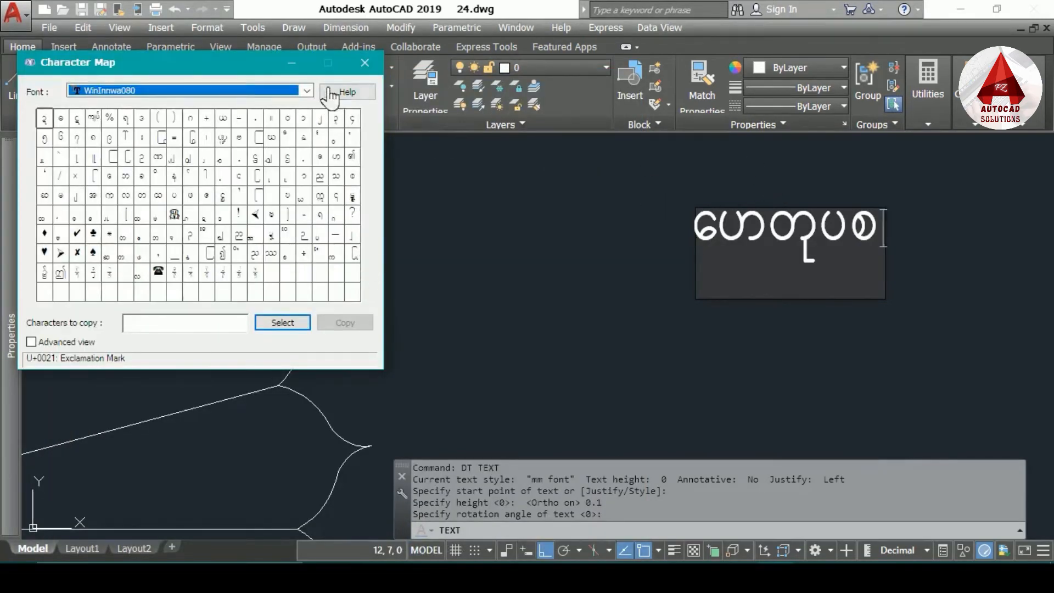
left_click_drag(259, 74, 348, 130)
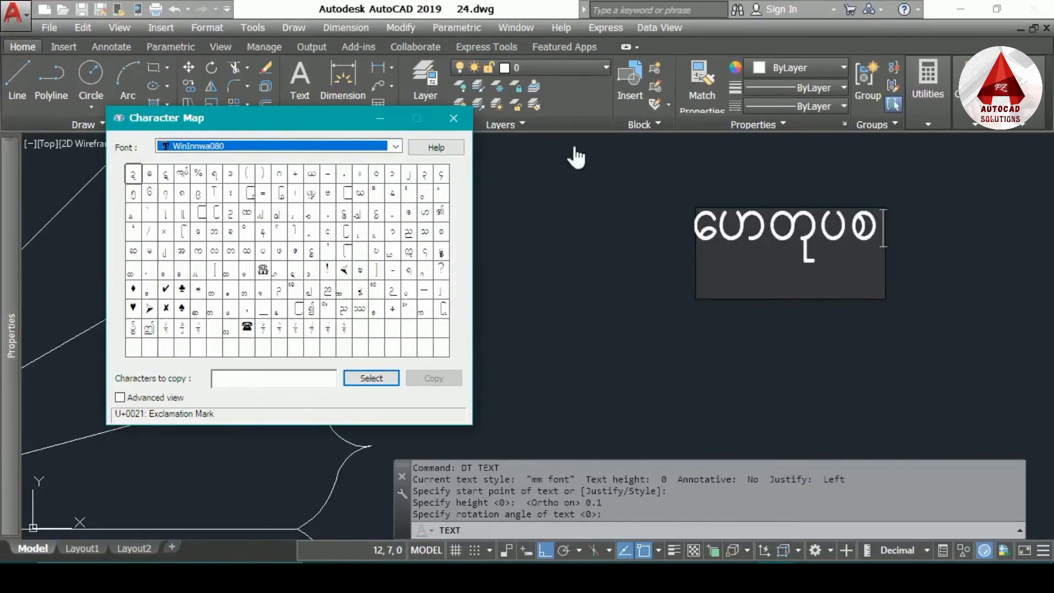
- Copy the stacked character U+00F6 of the WinInnwa080 font from the Character Map and add it below the last letter of the text
left_click(397, 146)
left_click(405, 153)
left_click(388, 325)
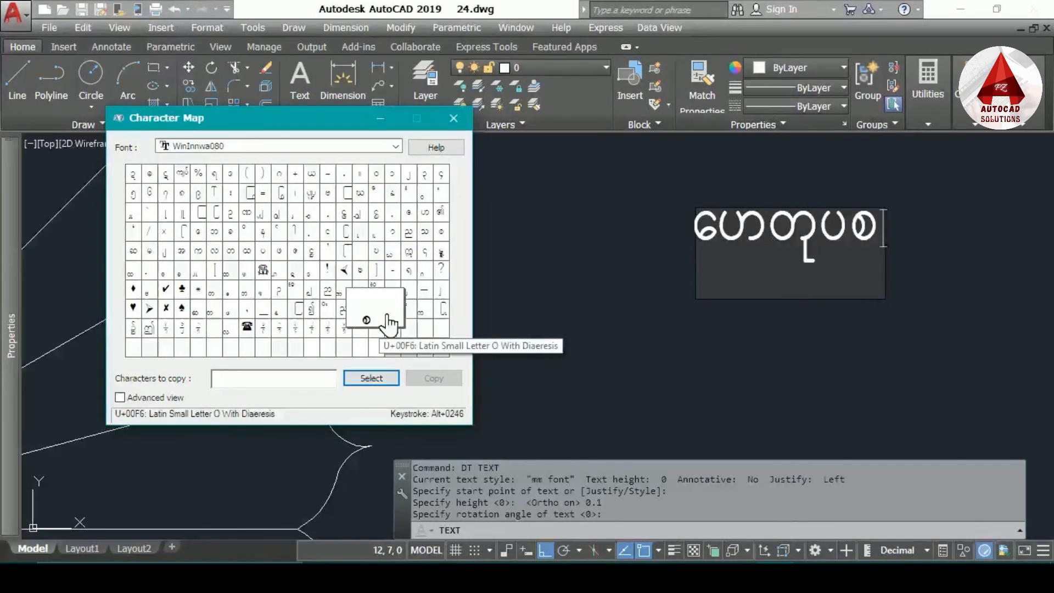
left_click(376, 378)
left_click(434, 379)
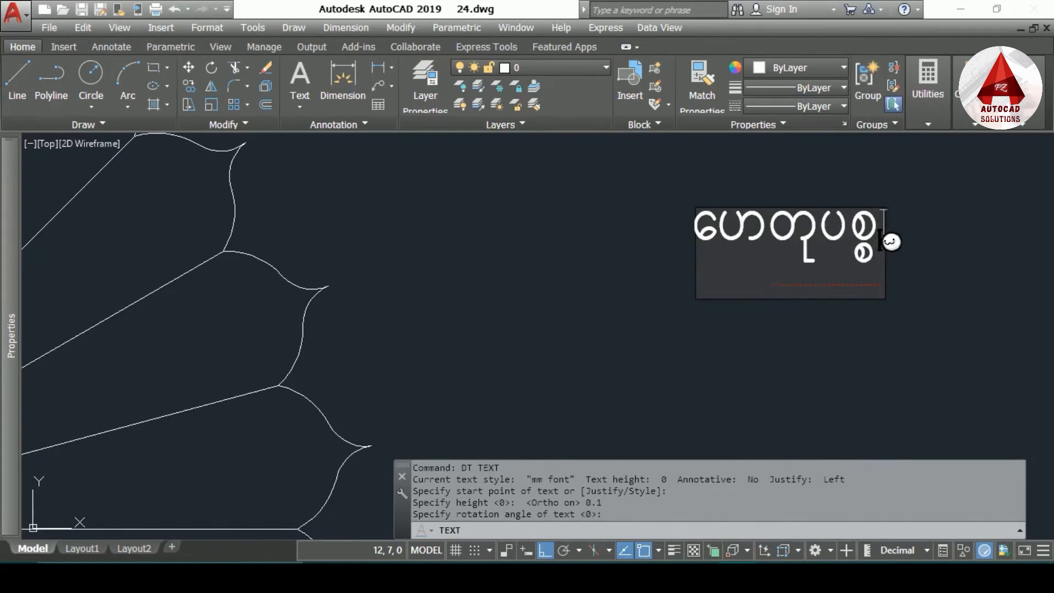
- Complete the single-line text with "ယော" so it reads "ဟေတုပစ္စယော", and finish the Text command
type("ေ")
type("ယေ")
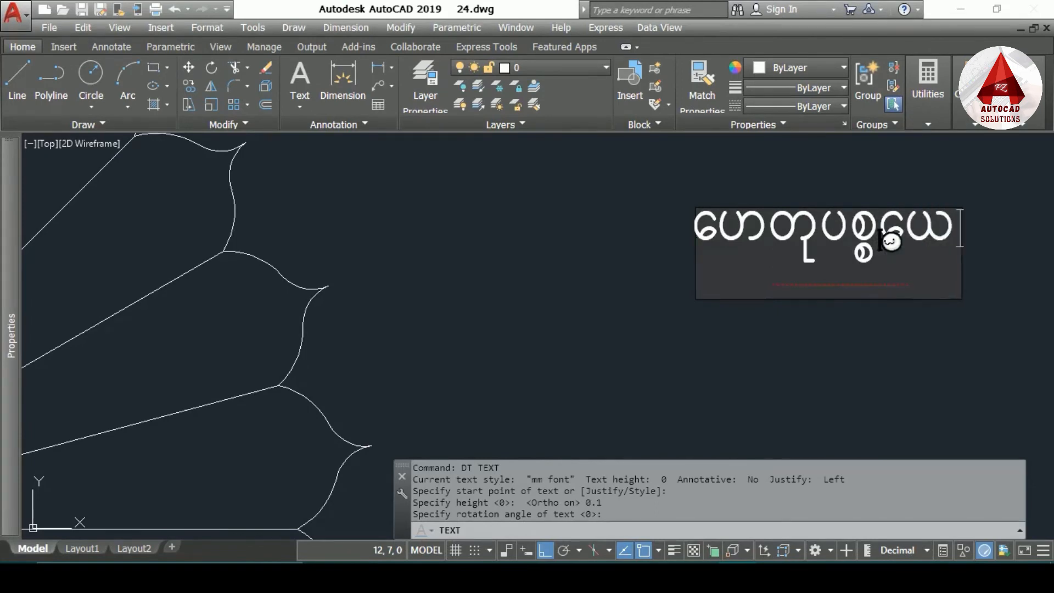
type("ာ")
left_click(814, 341)
key("Escape")
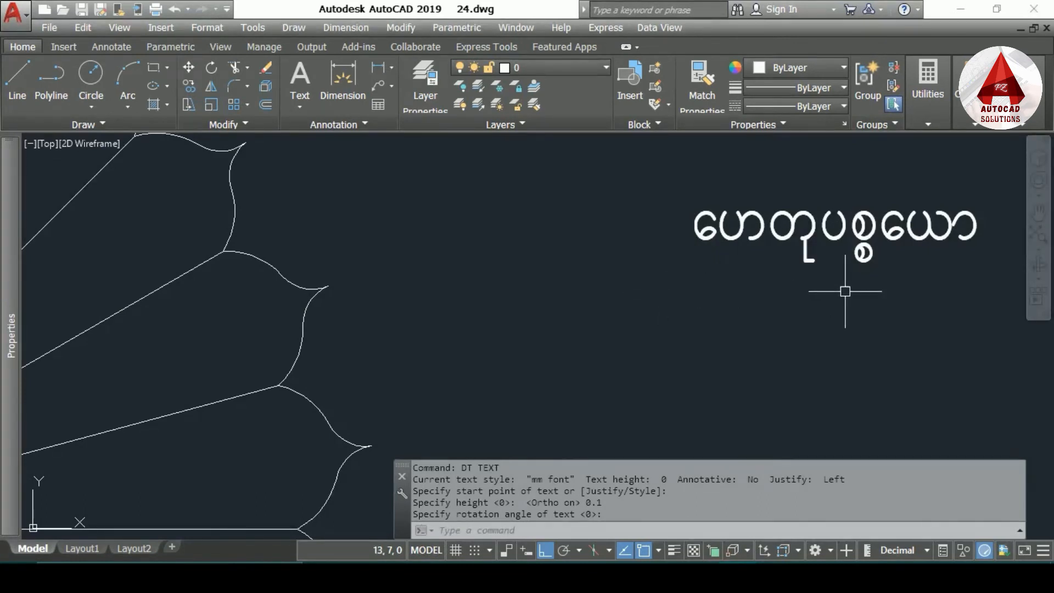
- Move the text "ဟေတုပစ္စယော" by its lower-left corner into the lotus, placing it freely with Ortho off above the centre, beside the vertical petal line
middle_click_drag(827, 280, 764, 276)
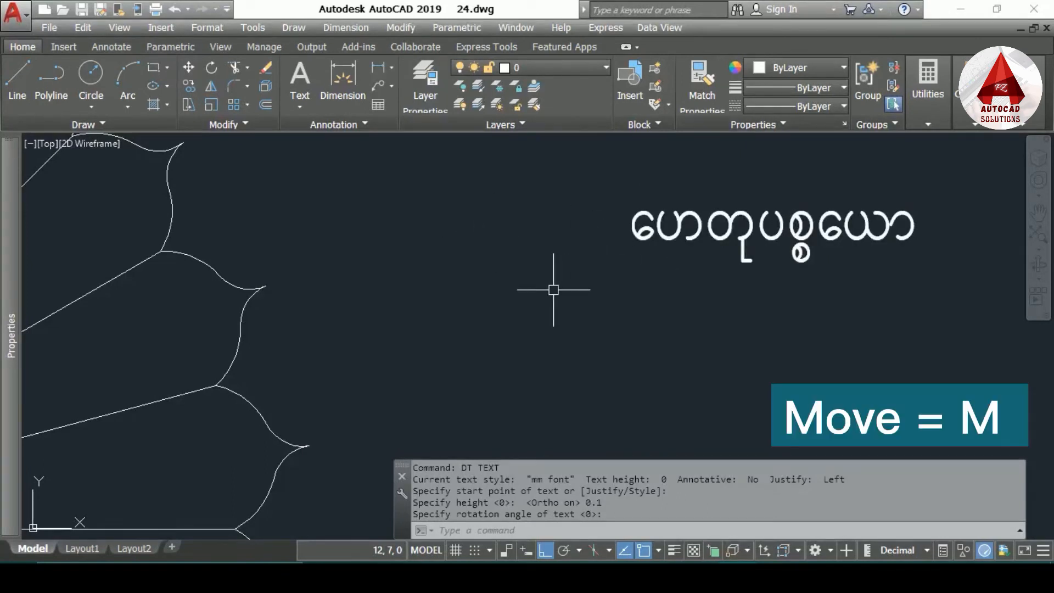
type("m")
key("Return")
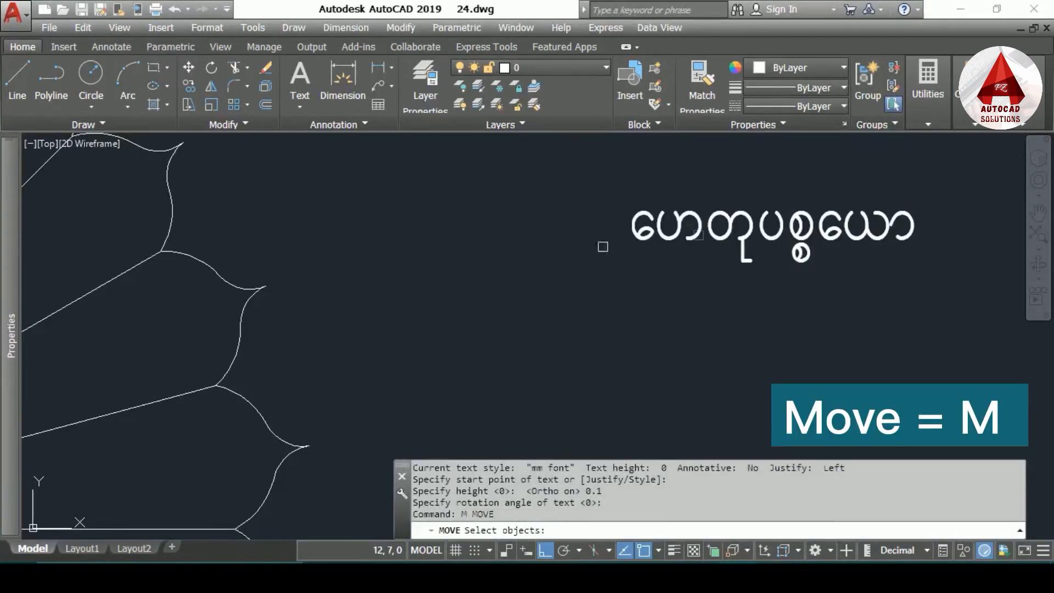
left_click(758, 195)
left_click(598, 295)
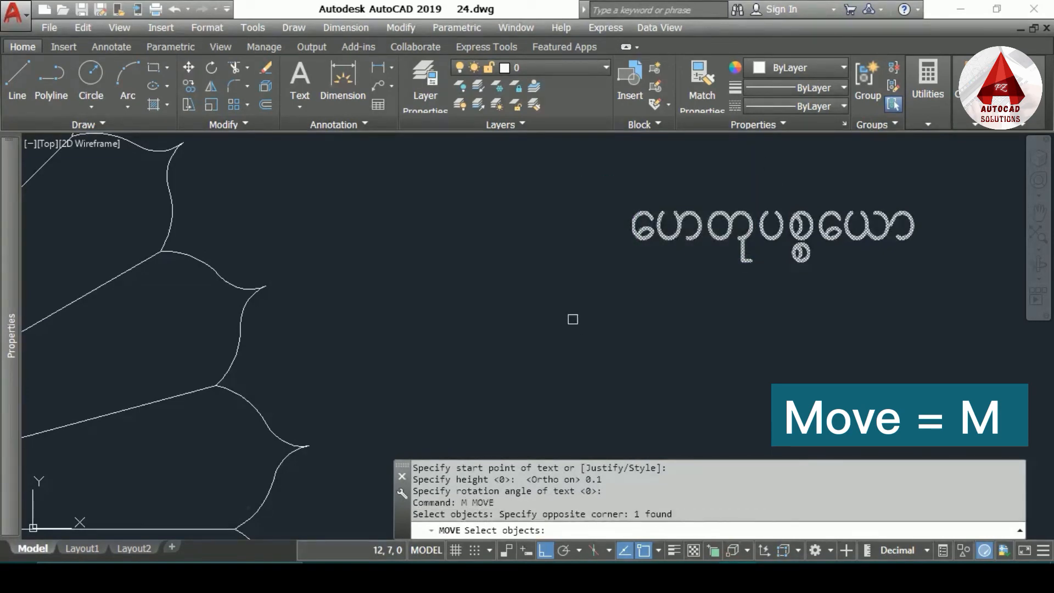
key("Return")
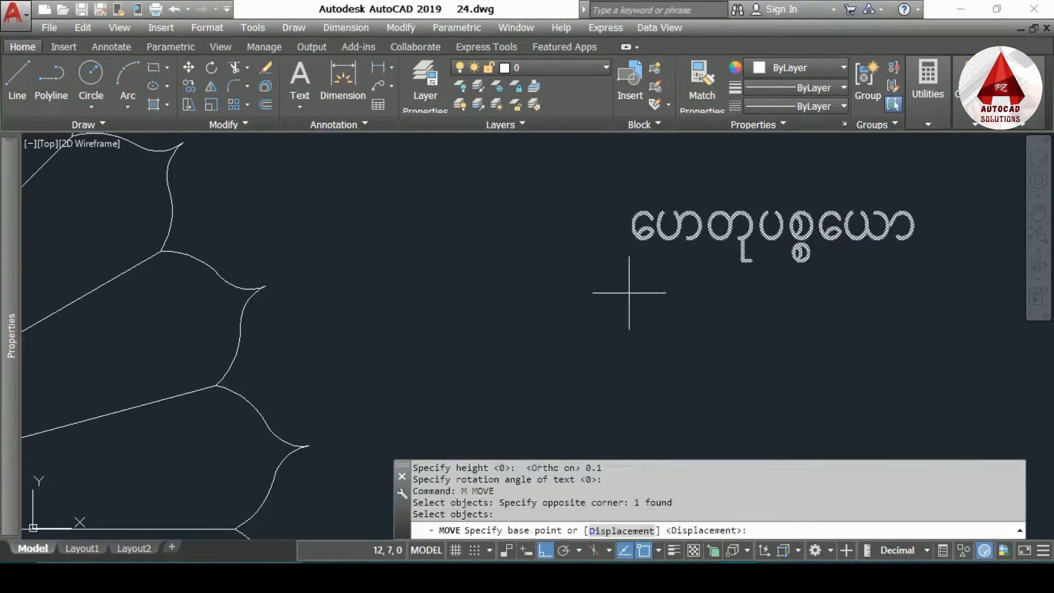
left_click(631, 236)
middle_click_drag(235, 325, 663, 287)
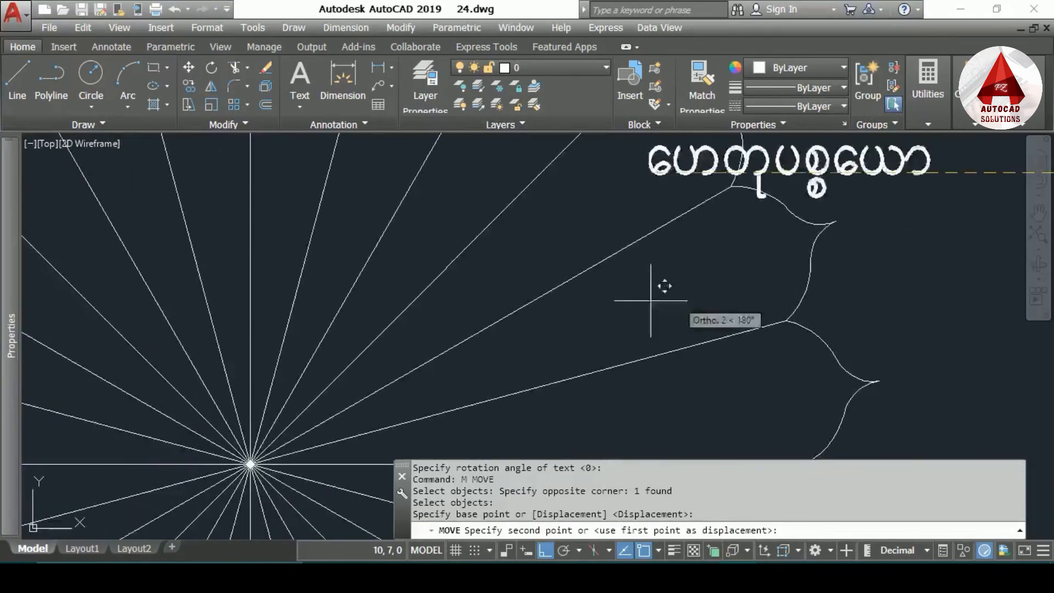
scroll(396, 374, "down", 2)
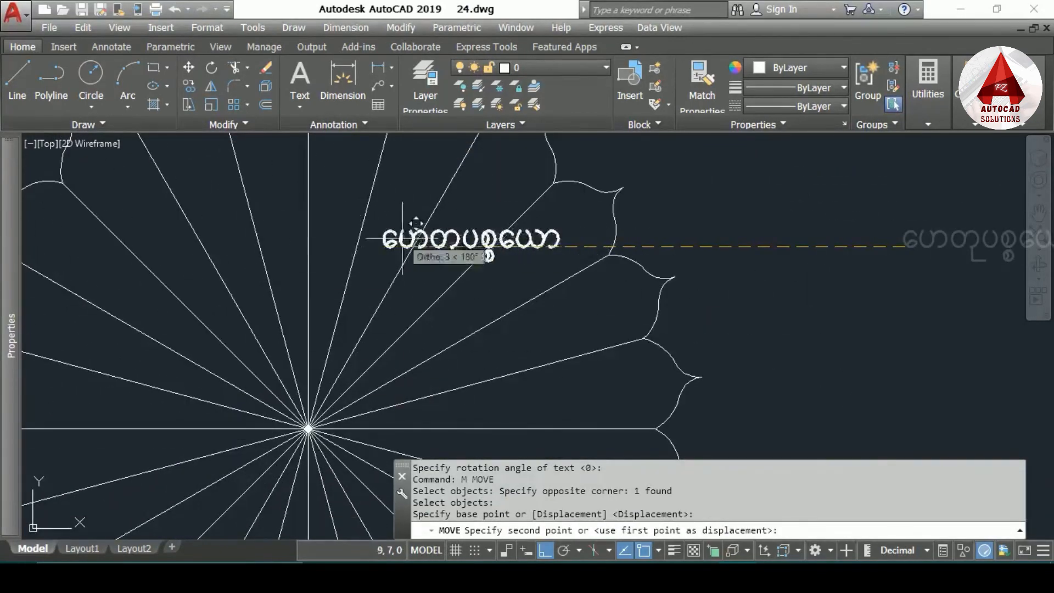
key("F8")
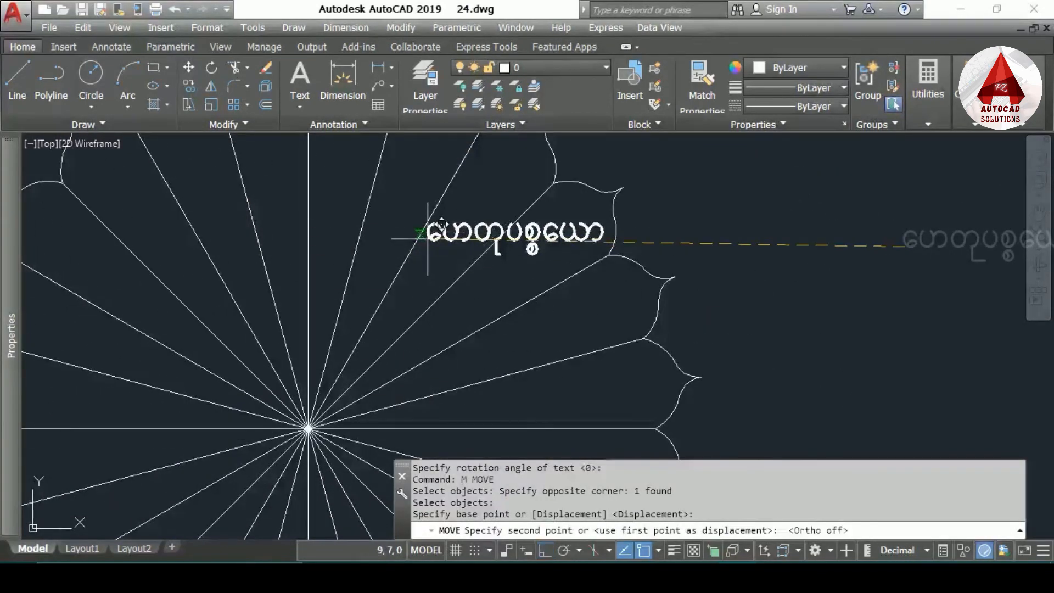
middle_click_drag(333, 384, 365, 333)
scroll(365, 354, "down", 2)
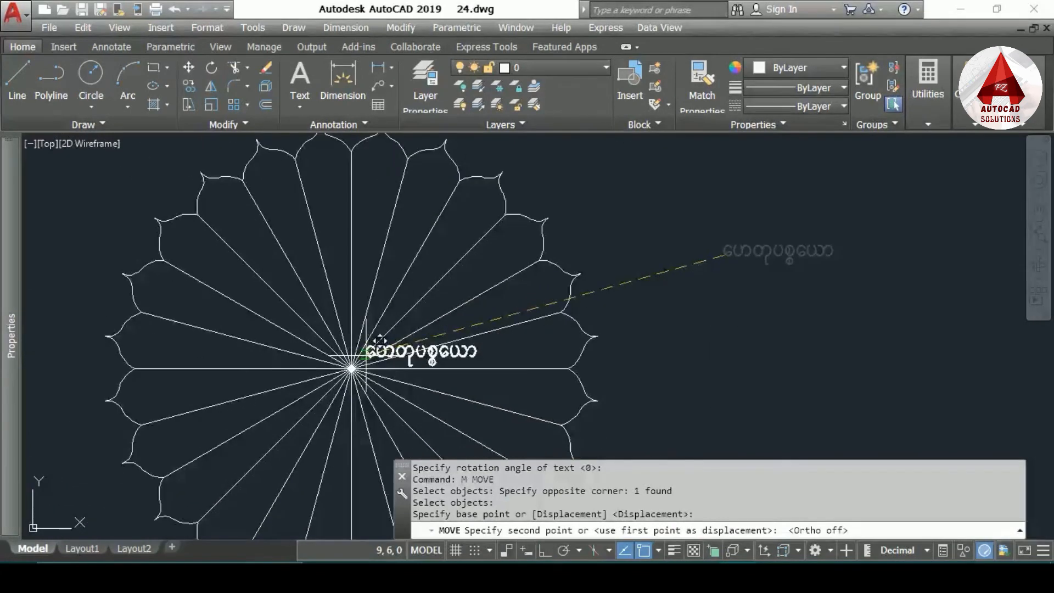
scroll(357, 330, "up", 2)
scroll(359, 275, "up", 2)
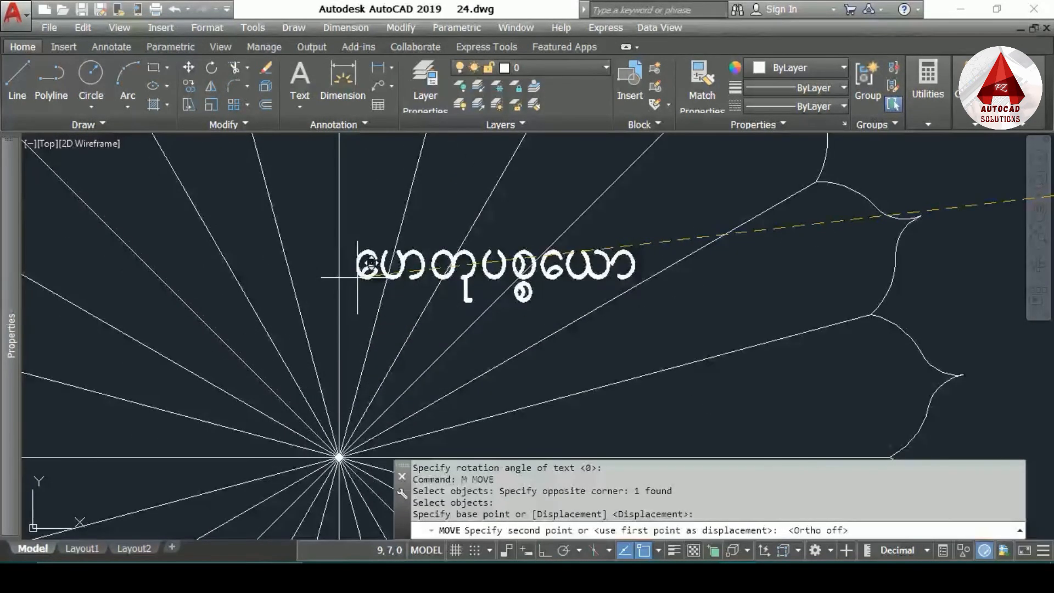
left_click(362, 277)
- Draw a guide line from the lotus centre to the tip of the petal just clockwise of the vertical petal line
scroll(519, 332, "down", 2)
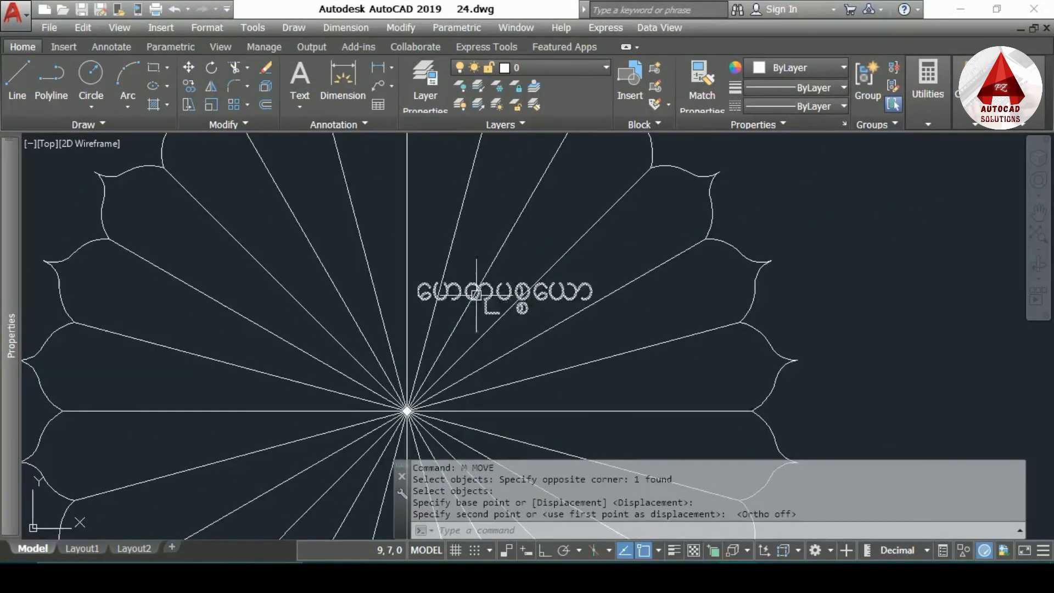
middle_click_drag(478, 291, 460, 346)
scroll(466, 276, "down", 2)
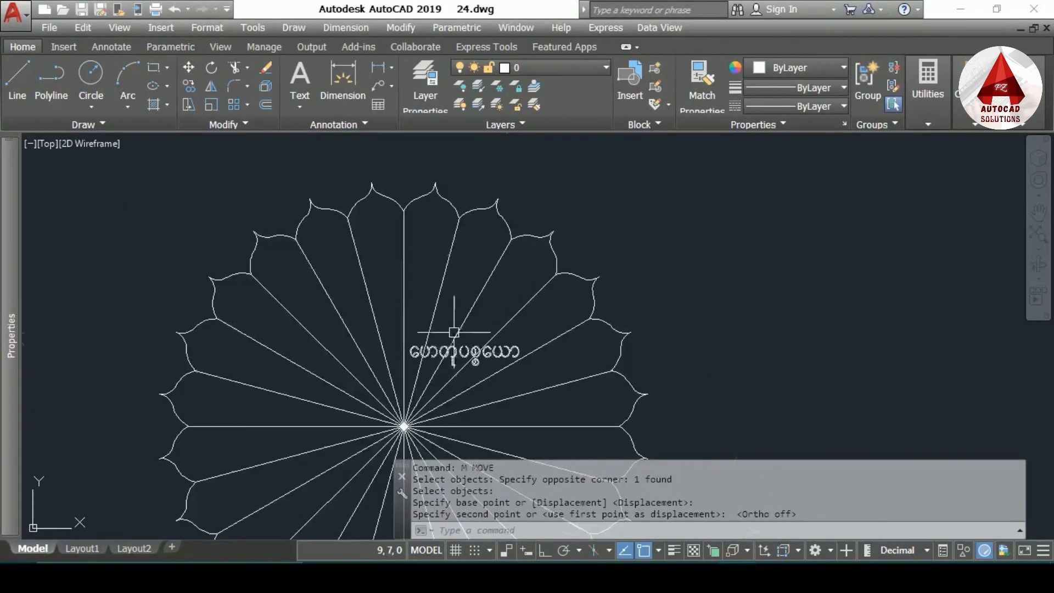
scroll(453, 332, "up", 2)
middle_click_drag(491, 222, 510, 241)
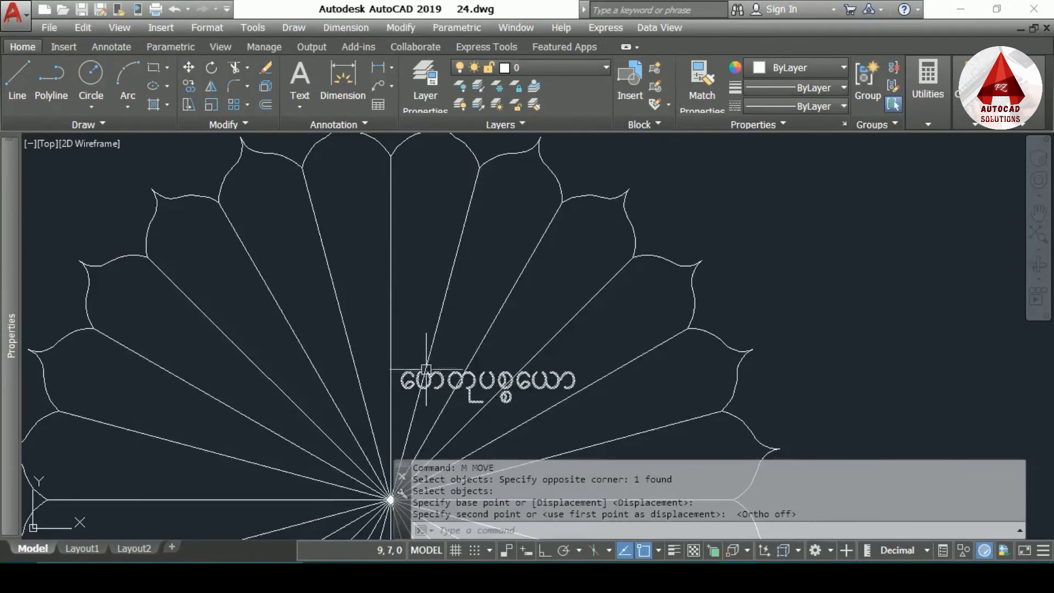
type("l")
key("Return")
mouse_move(410, 321)
middle_mouse_down()
mouse_move(406, 246)
mouse_move(391, 414)
middle_mouse_up()
left_click(387, 425)
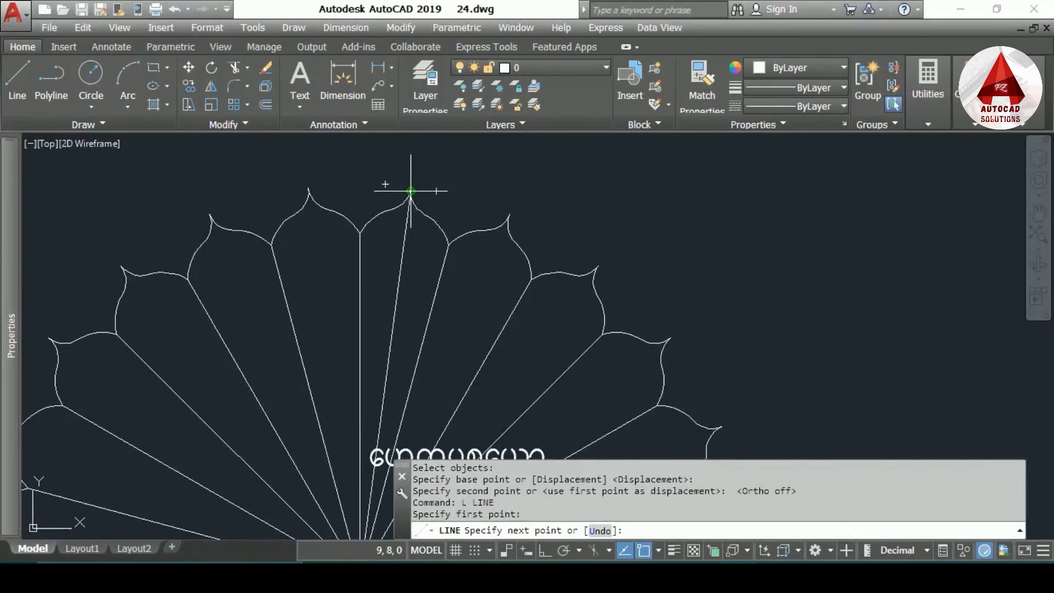
key("Escape")
scroll(406, 343, "up", 3)
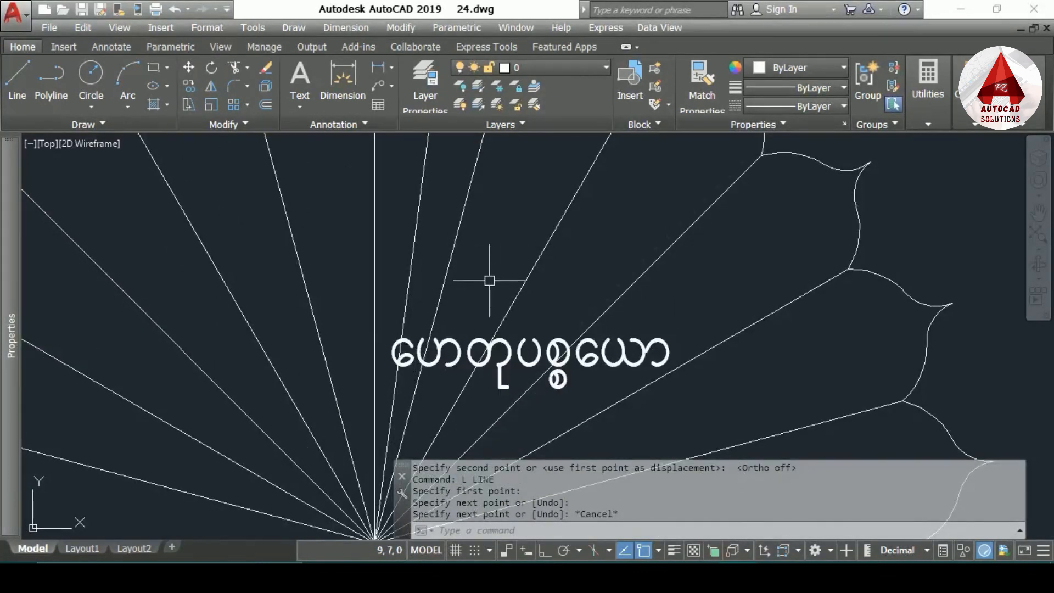
- Rotate the text about its lower-left corner so it runs outward roughly parallel to the guide line
type("r")
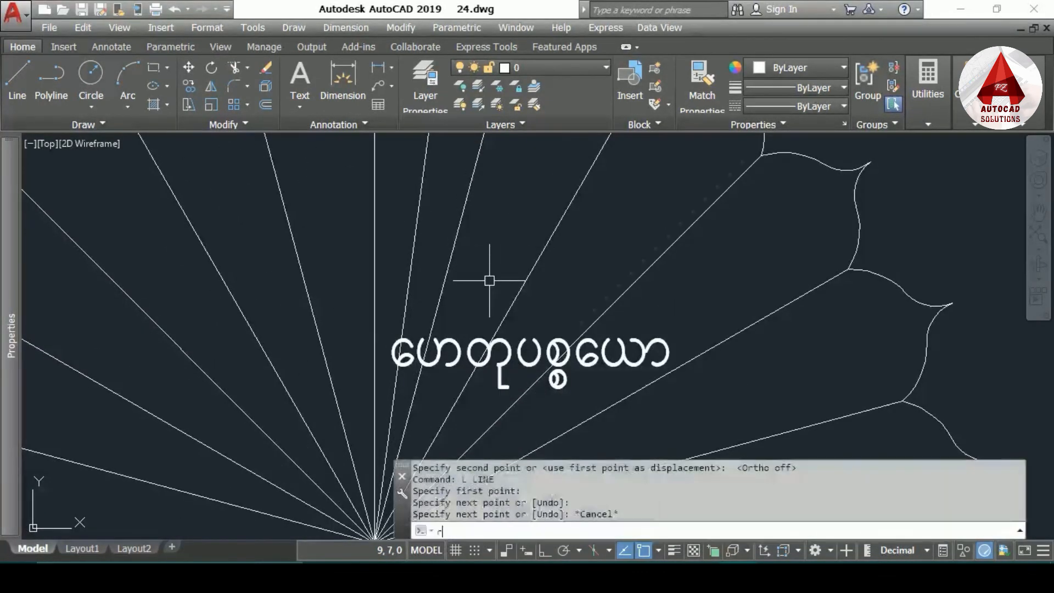
type("o")
key("Return")
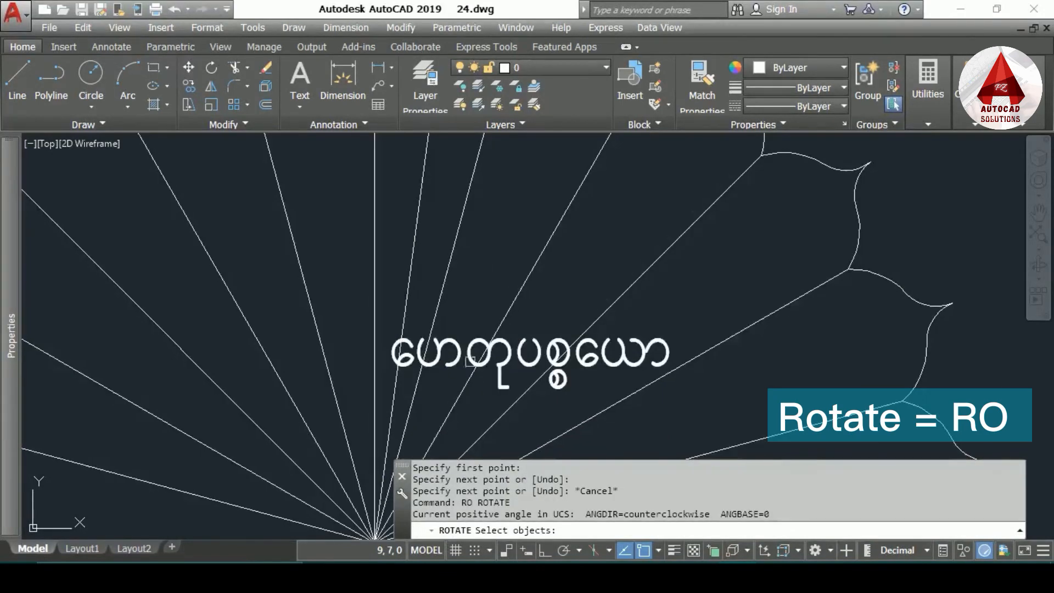
left_click(455, 354)
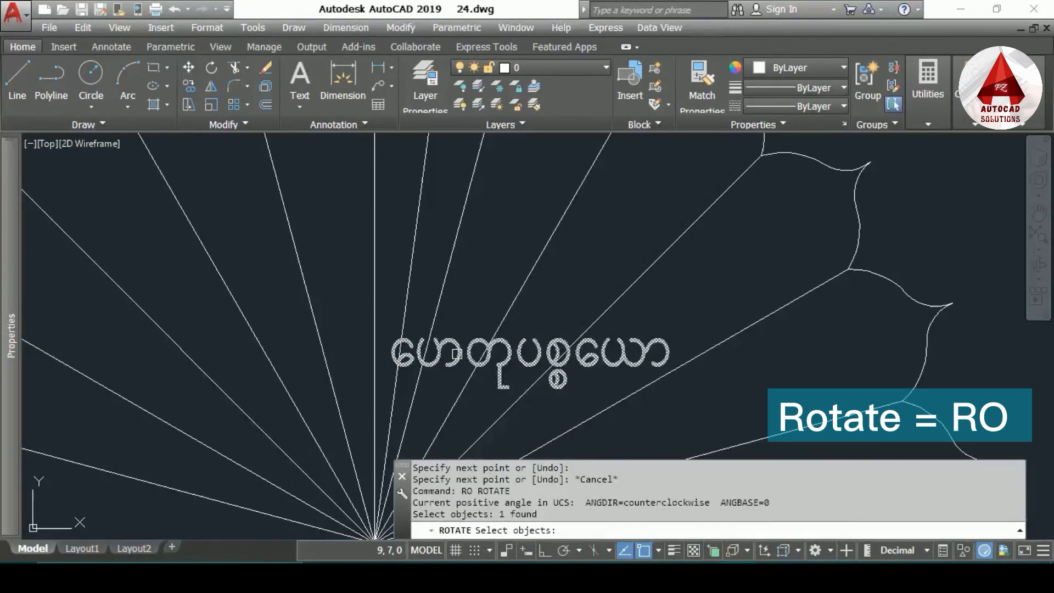
key("Return")
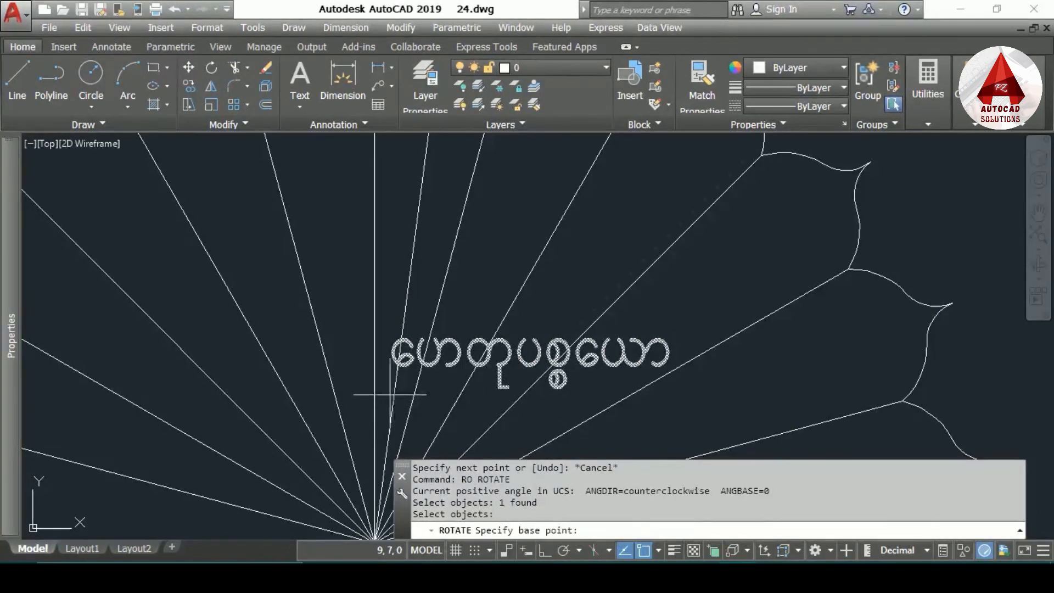
left_click(394, 366)
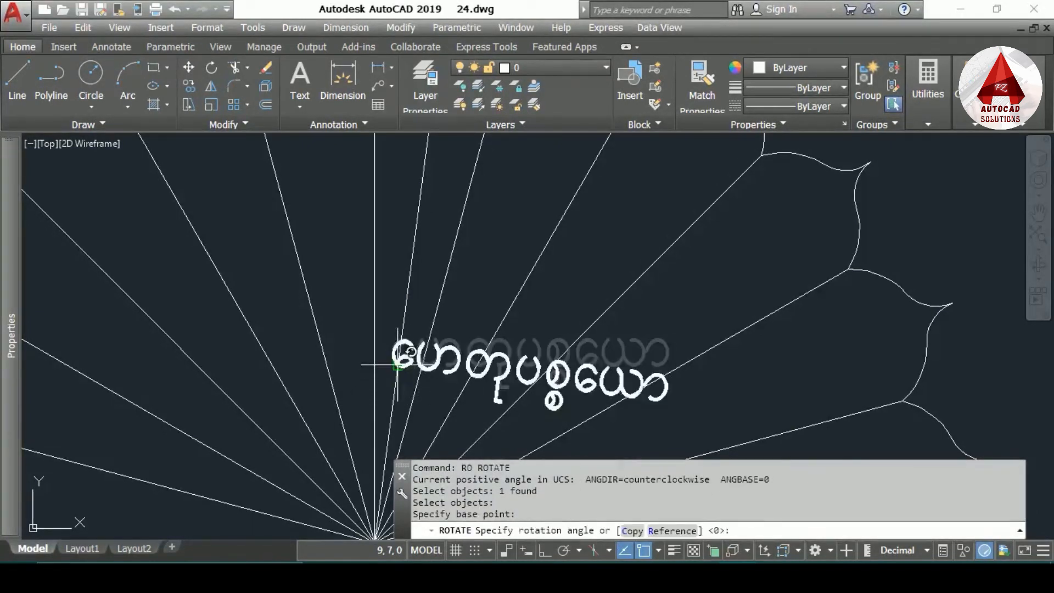
middle_click_drag(431, 185, 387, 373)
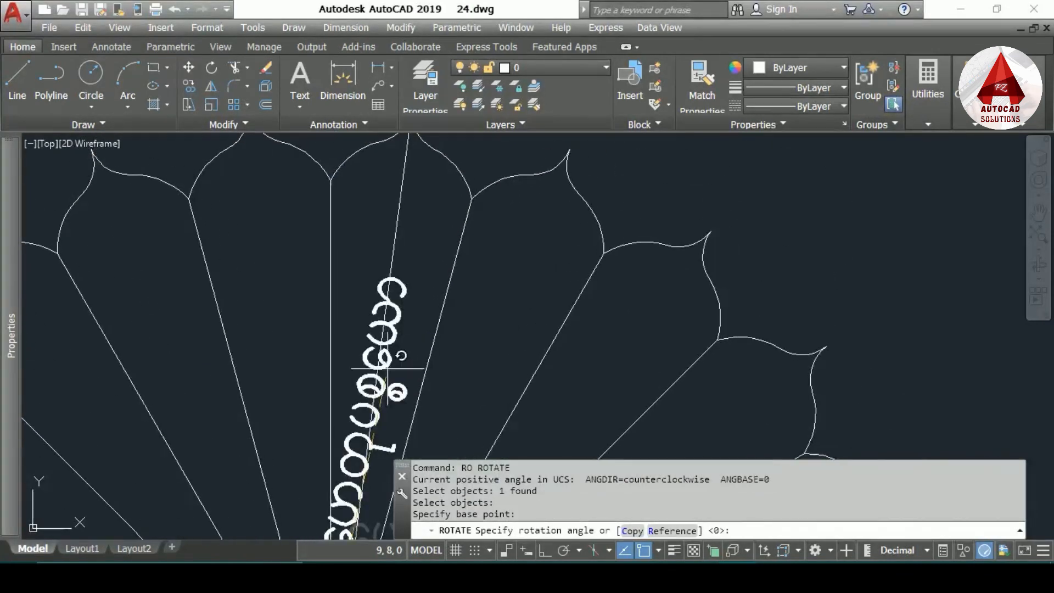
scroll(389, 237, "up", 2)
left_click(389, 237)
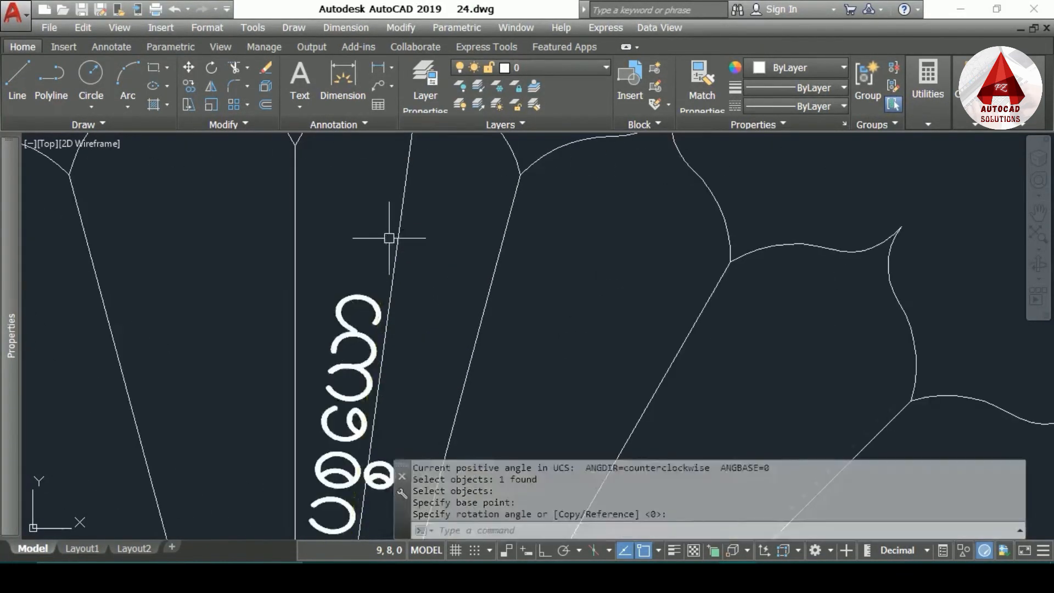
scroll(389, 263, "down", 3)
type("m")
key("Return")
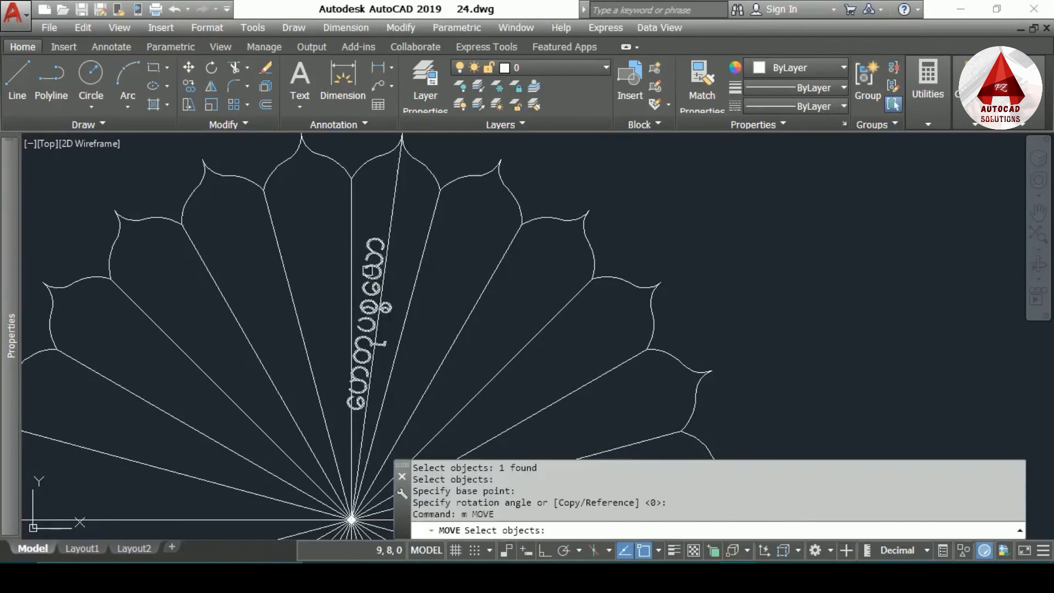
key("Escape")
key("Escape")
- Move the rotated text outward and sideways so it sits centred on the guide line within its petal
type("M")
key("Return")
left_click(501, 266)
key("Return")
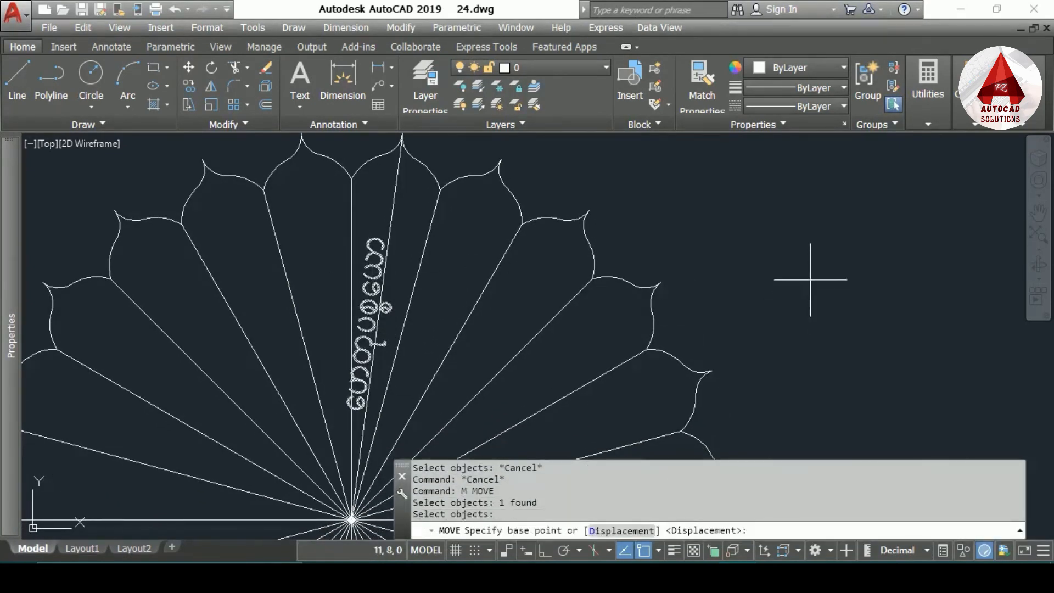
left_click(806, 277)
left_click(824, 256)
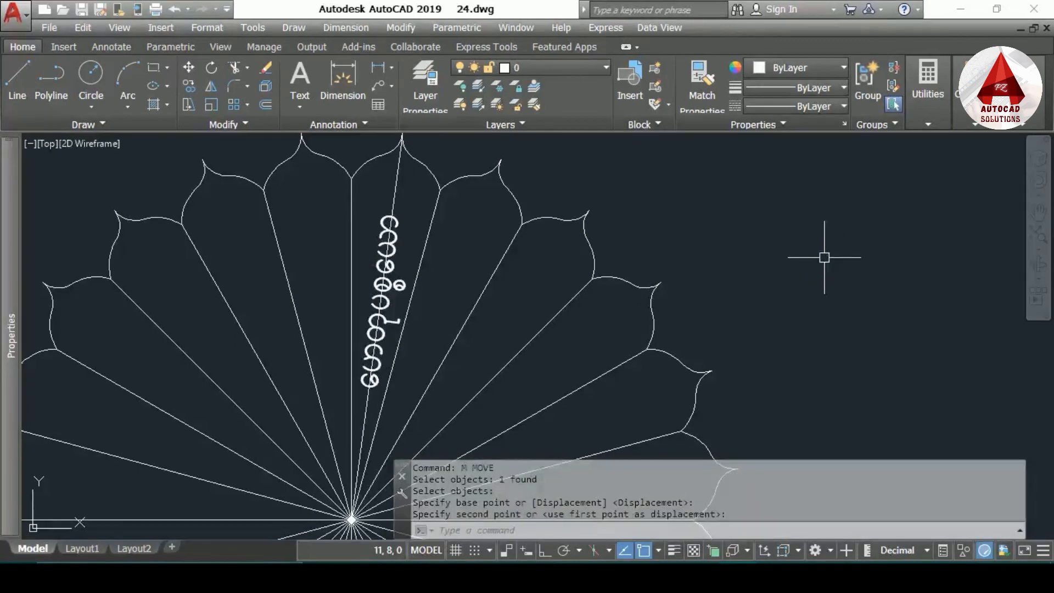
- Select the rotated text and examine its justification in its properties, then clear the selection
left_click(404, 260)
left_click(382, 313)
key("Escape")
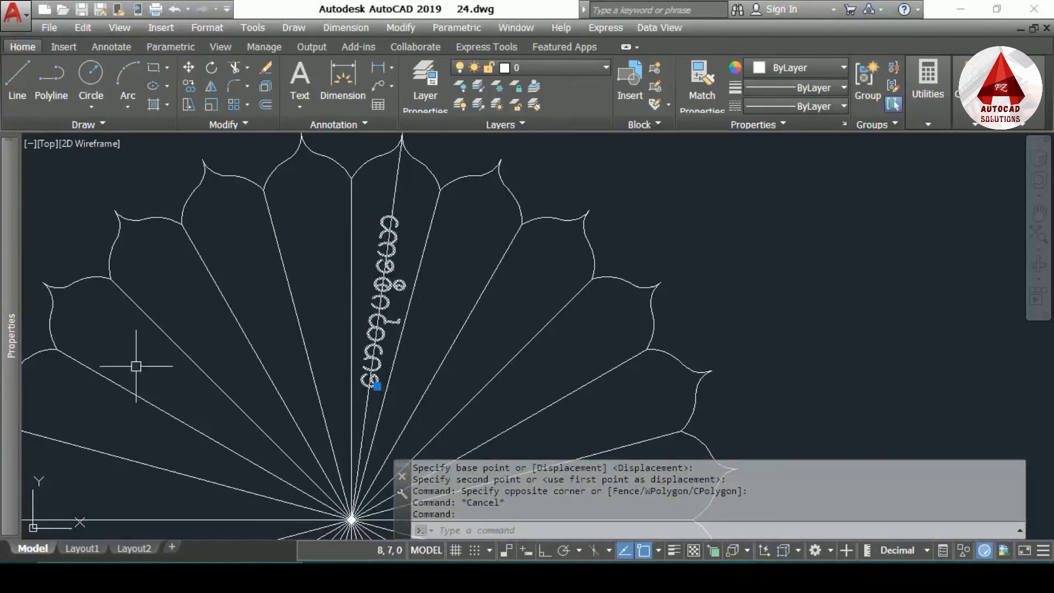
mouse_move(10, 348)
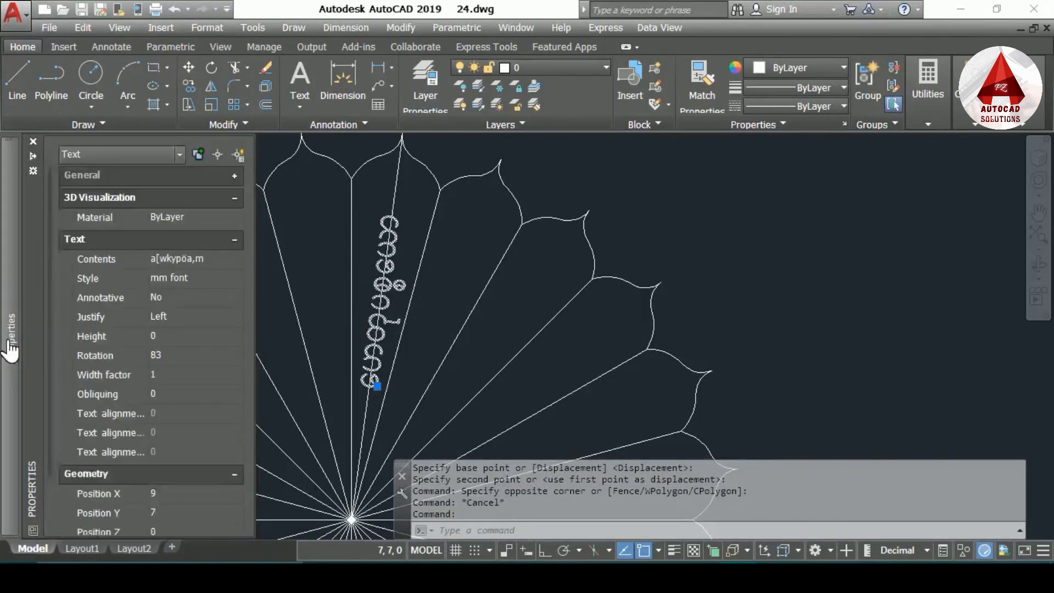
left_click(190, 317)
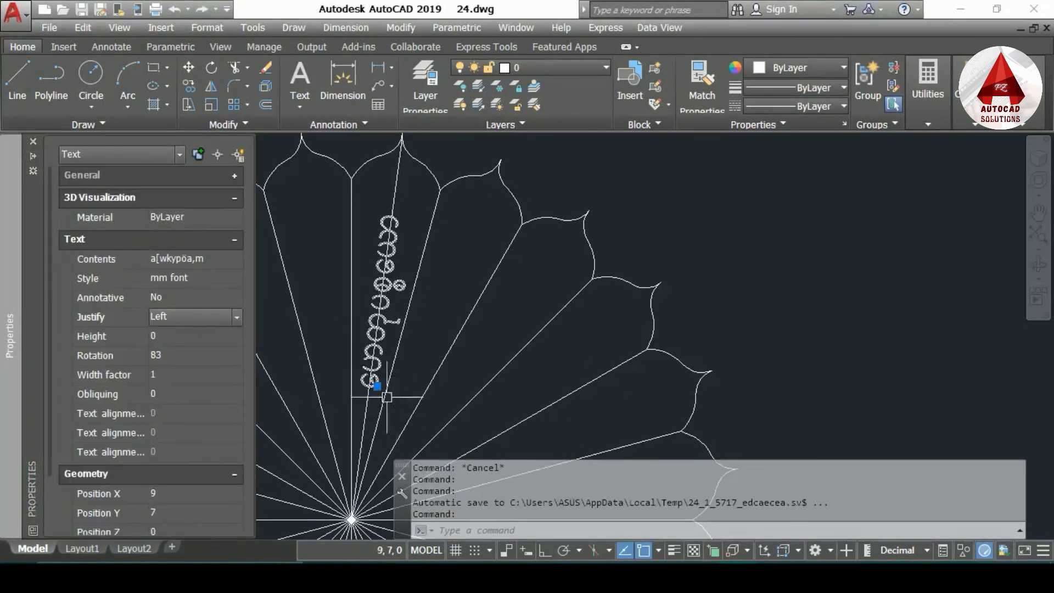
scroll(356, 368, "down", 2)
middle_click_drag(352, 402, 351, 341)
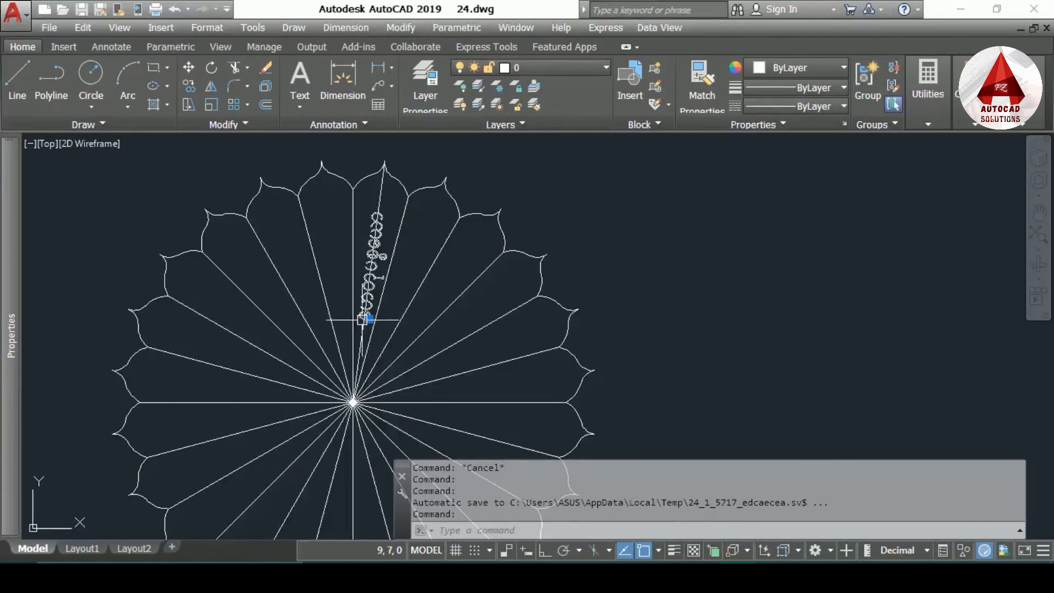
key("Escape")
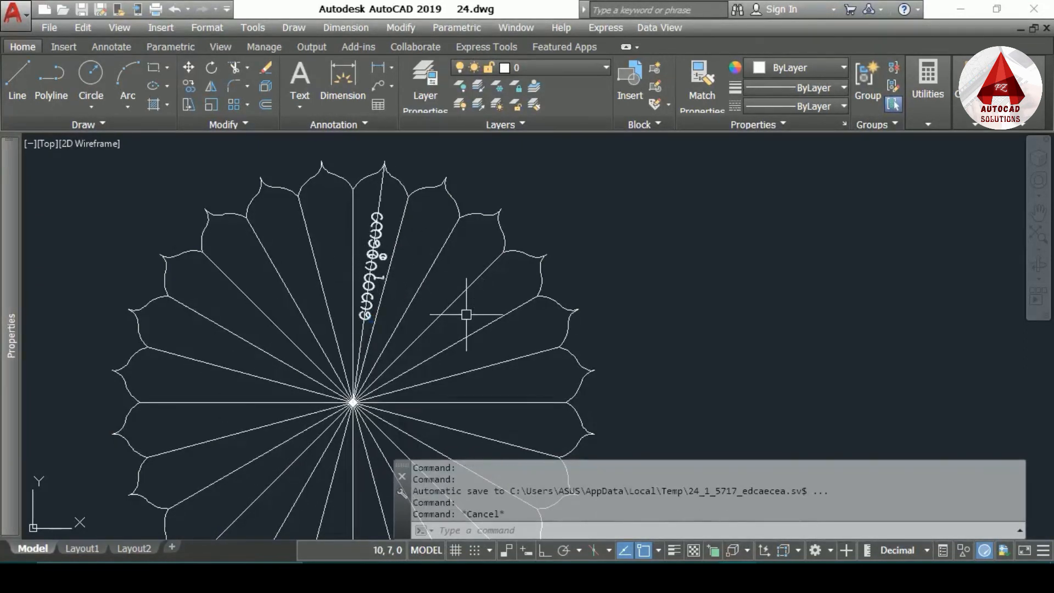
- Erase the guide line that runs through the text in the petal
type("e")
key("Return")
left_click(378, 195)
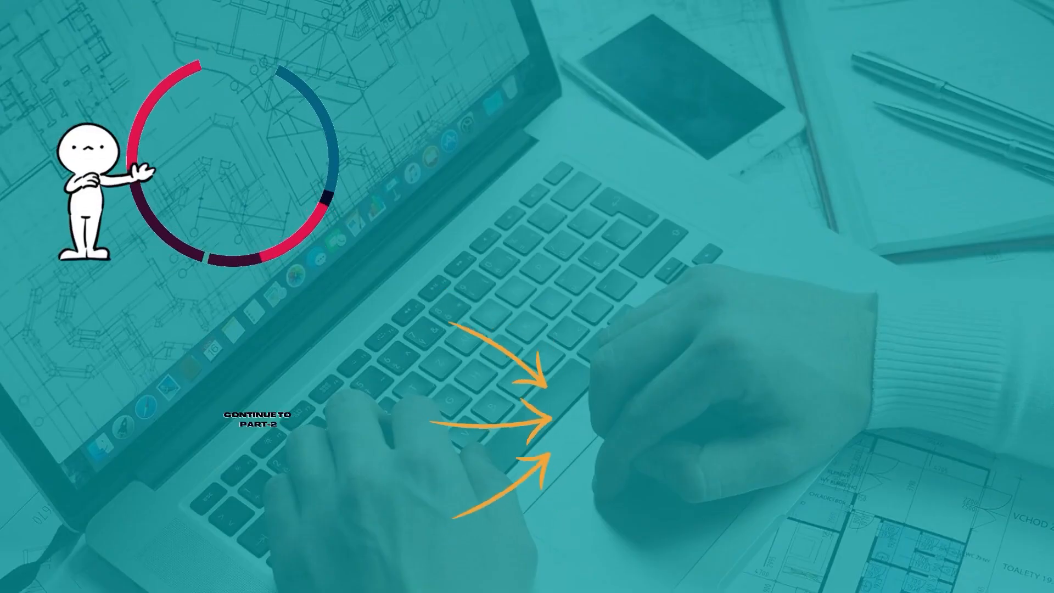